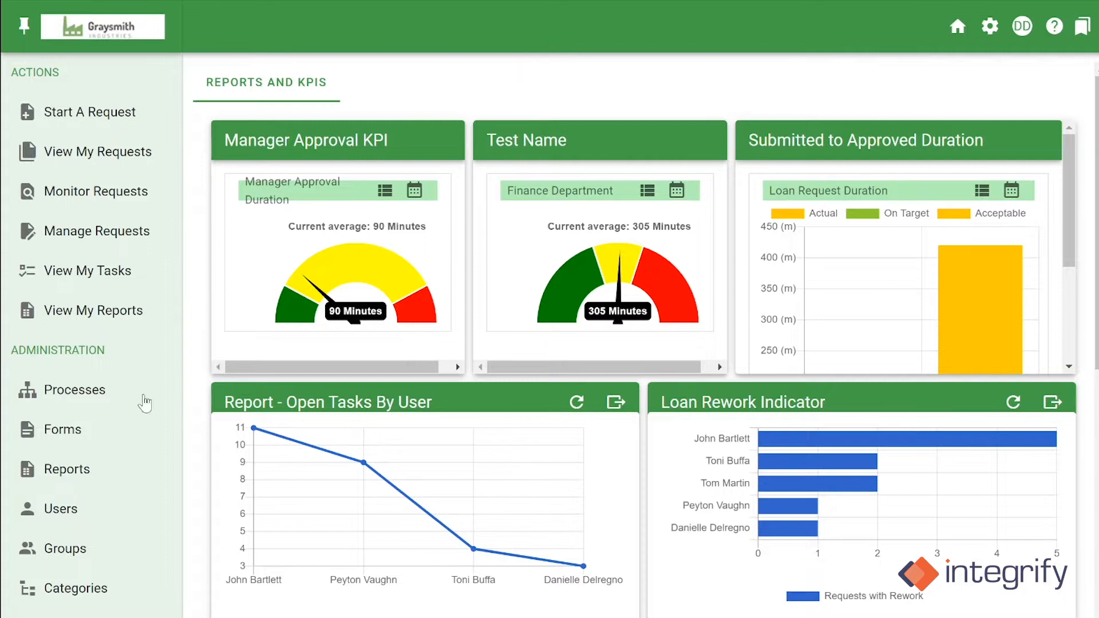
Step: Open the forms list and start creating a new form
click(75, 446)
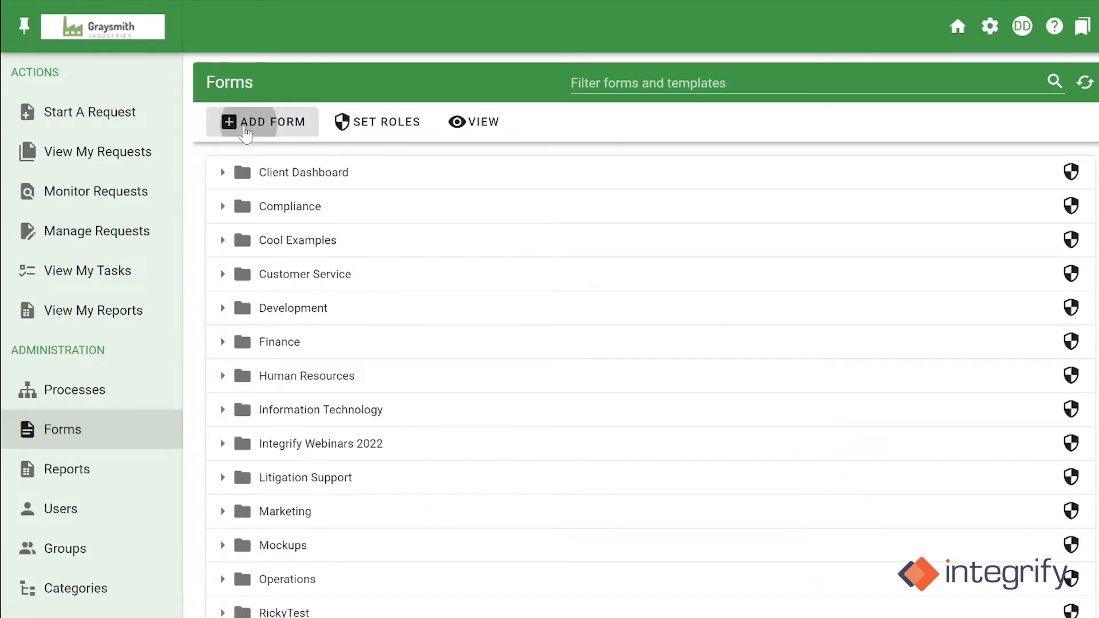
click(245, 124)
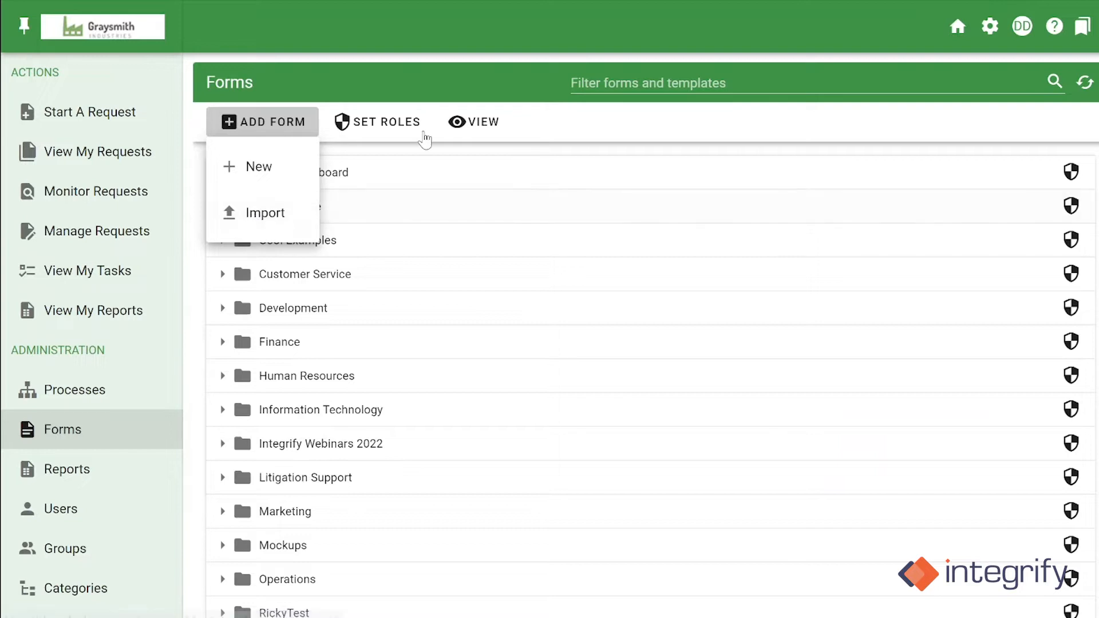
click(577, 132)
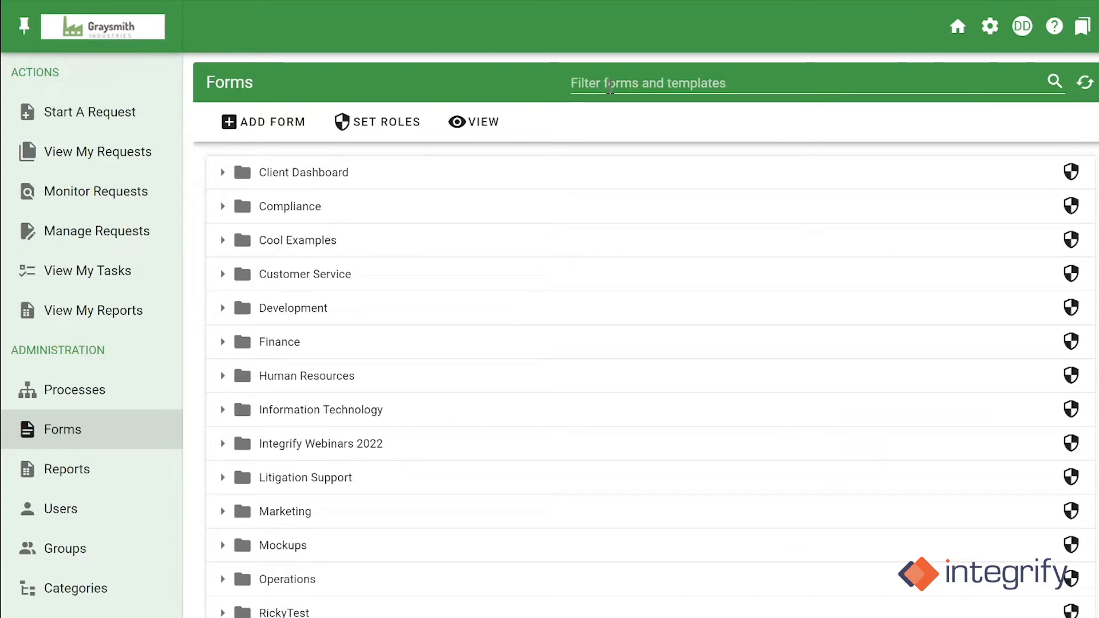
click(295, 132)
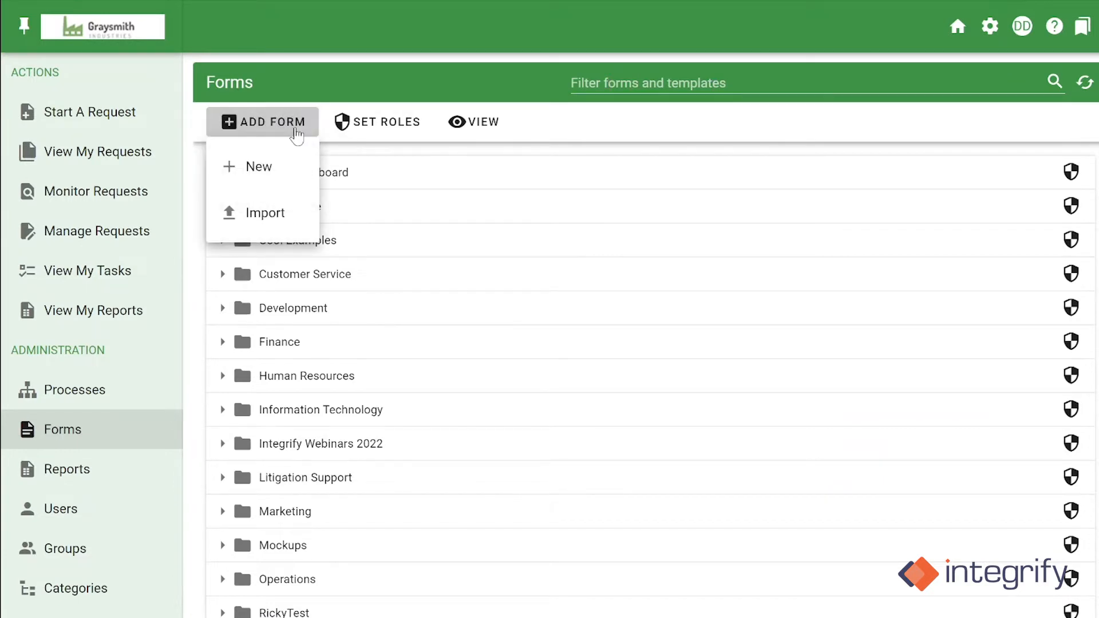
click(285, 170)
Step: Name the new form Equipment Request, assign it to the Cool Examples category and save it
click(284, 164)
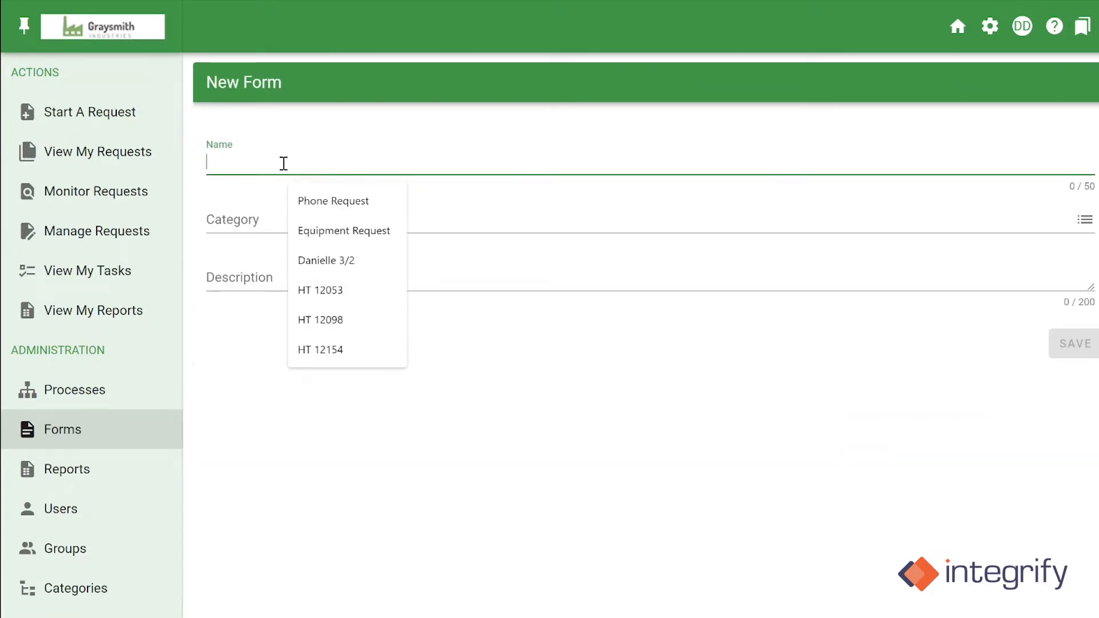
click(266, 224)
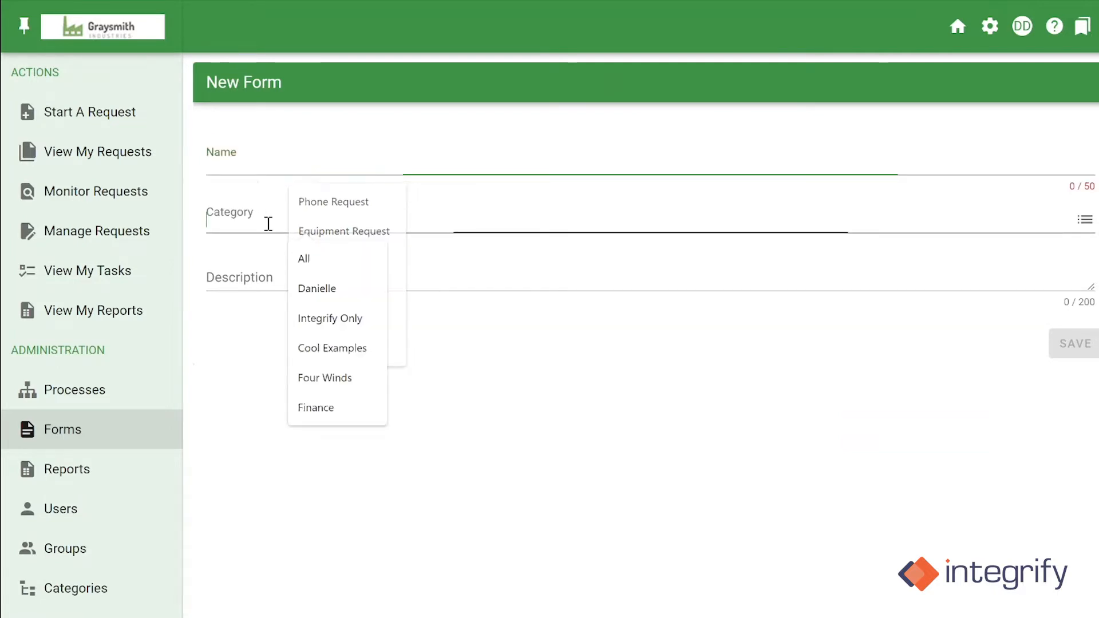
click(229, 278)
click(284, 157)
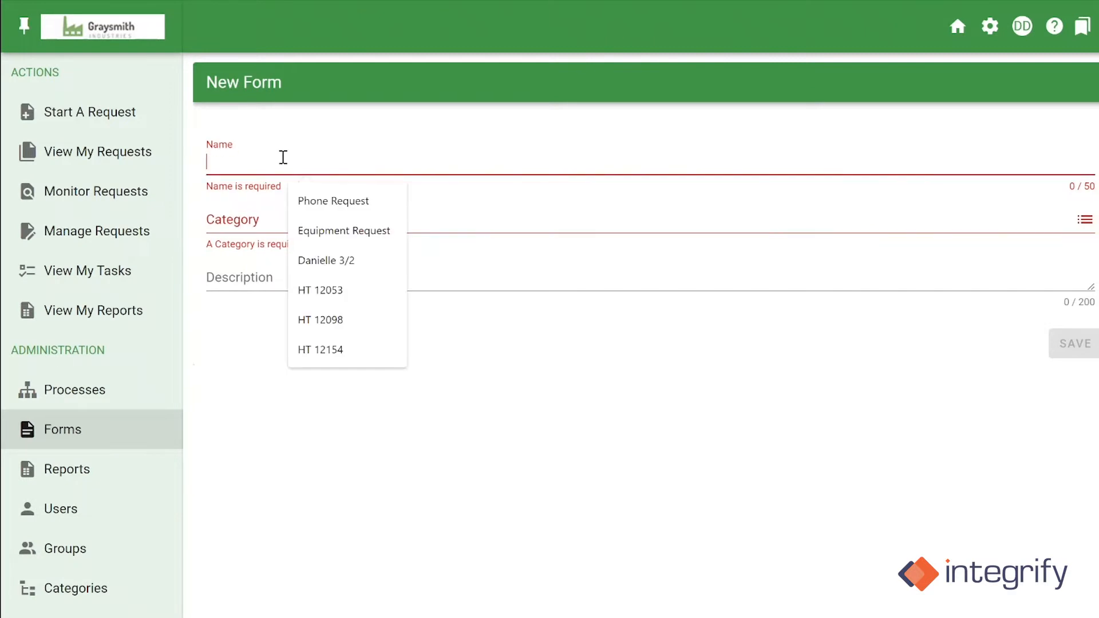
click(312, 229)
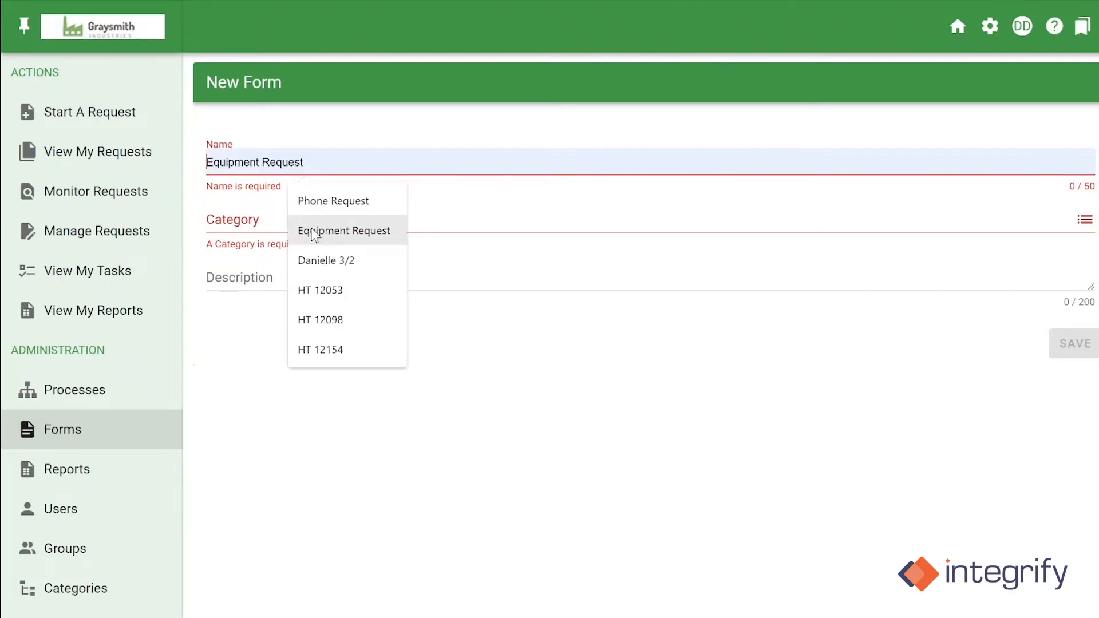
click(311, 227)
click(440, 202)
click(385, 275)
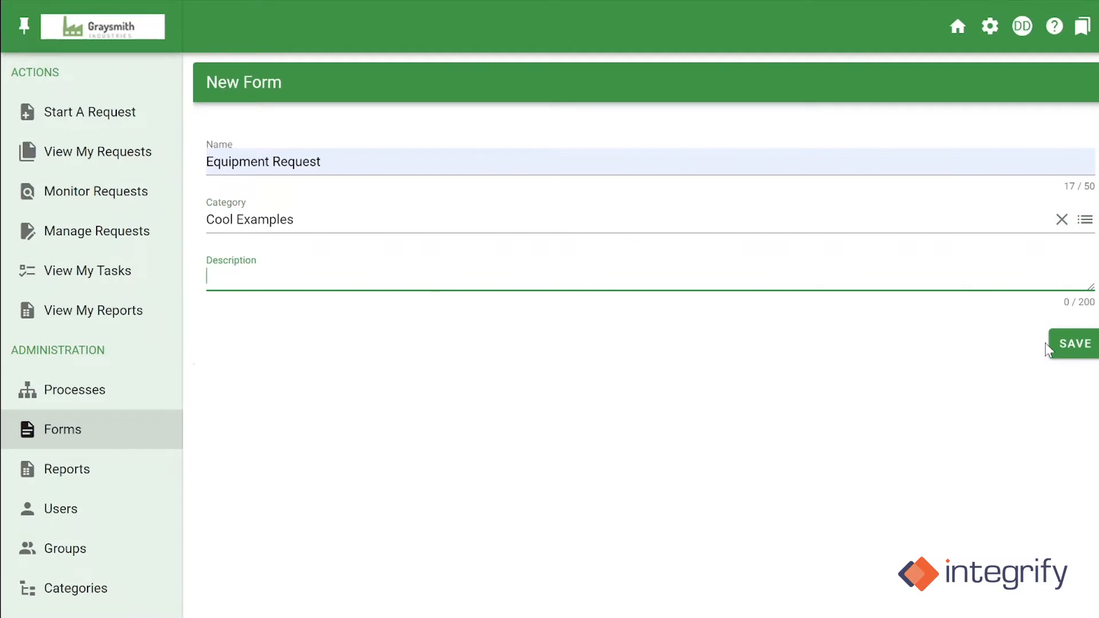
click(1064, 350)
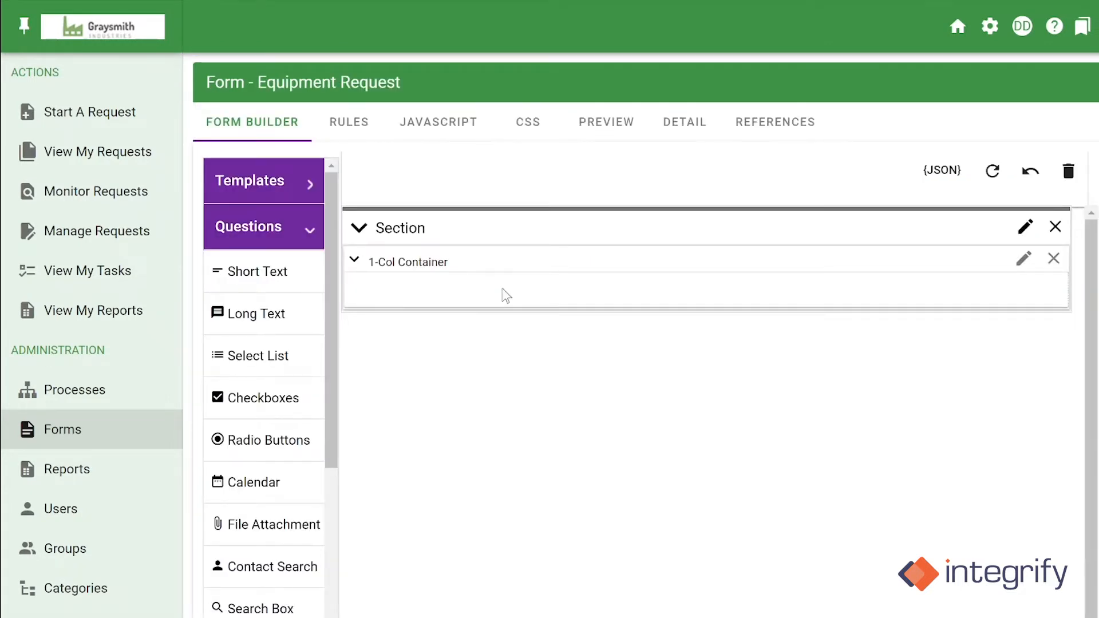
Step: Review the available question and layout elements and the form's rules, JavaScript, CSS and preview
scroll(277, 458, down, 10)
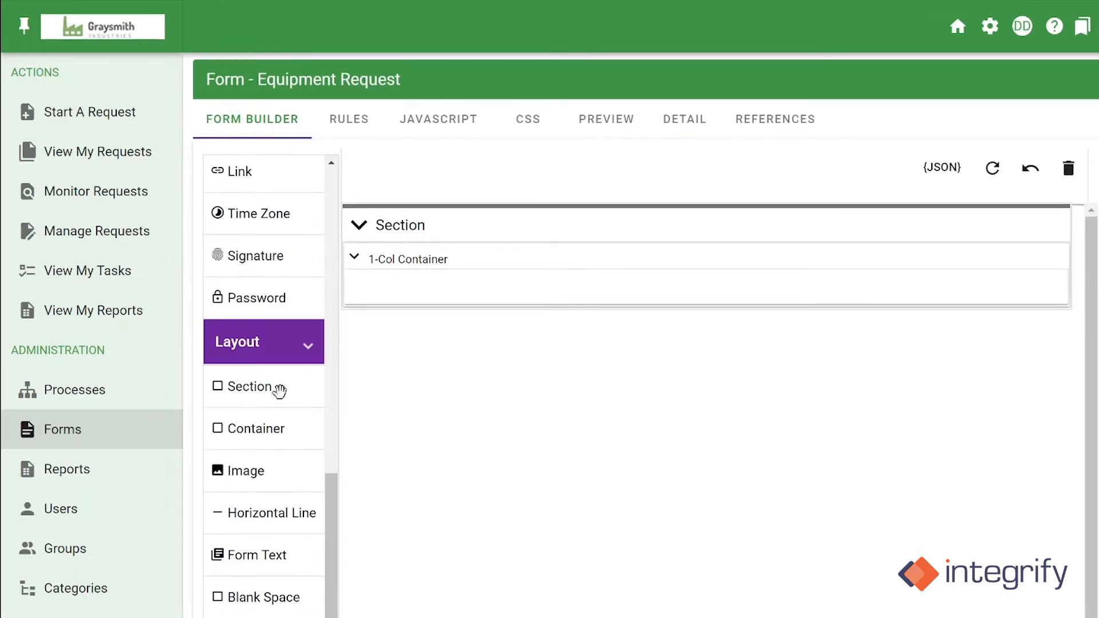
scroll(280, 441, down, 2)
scroll(284, 416, up, 10)
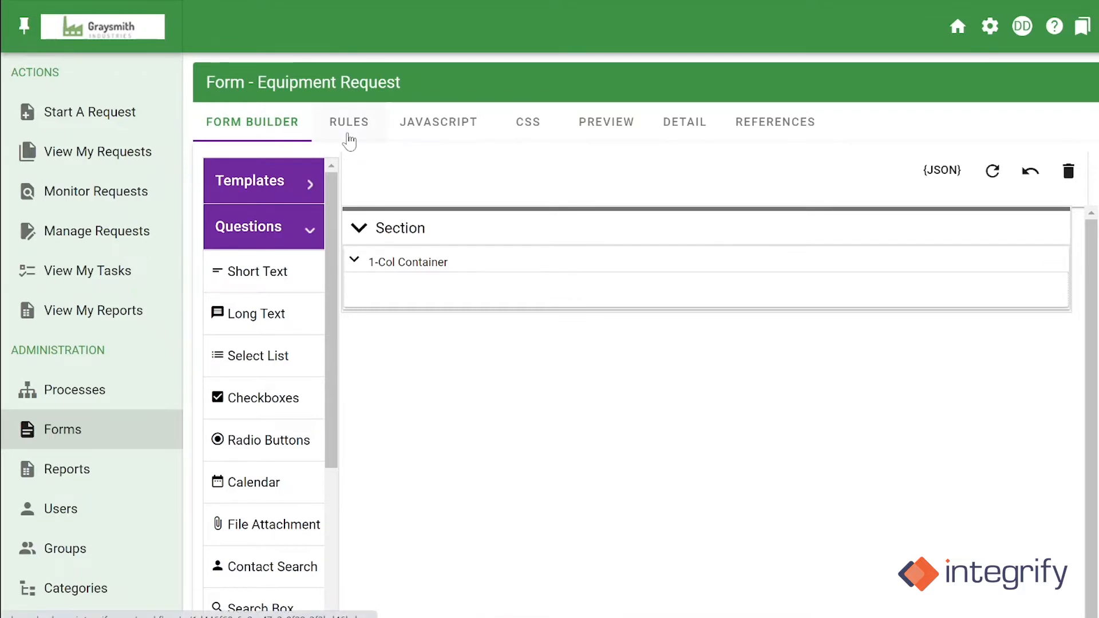
click(349, 141)
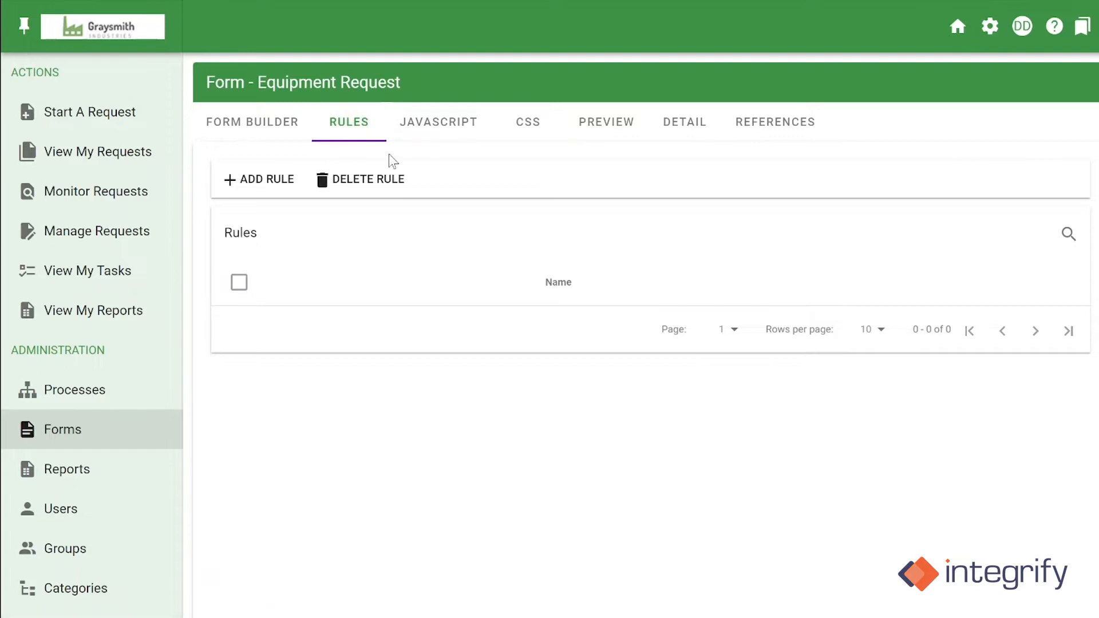
click(453, 140)
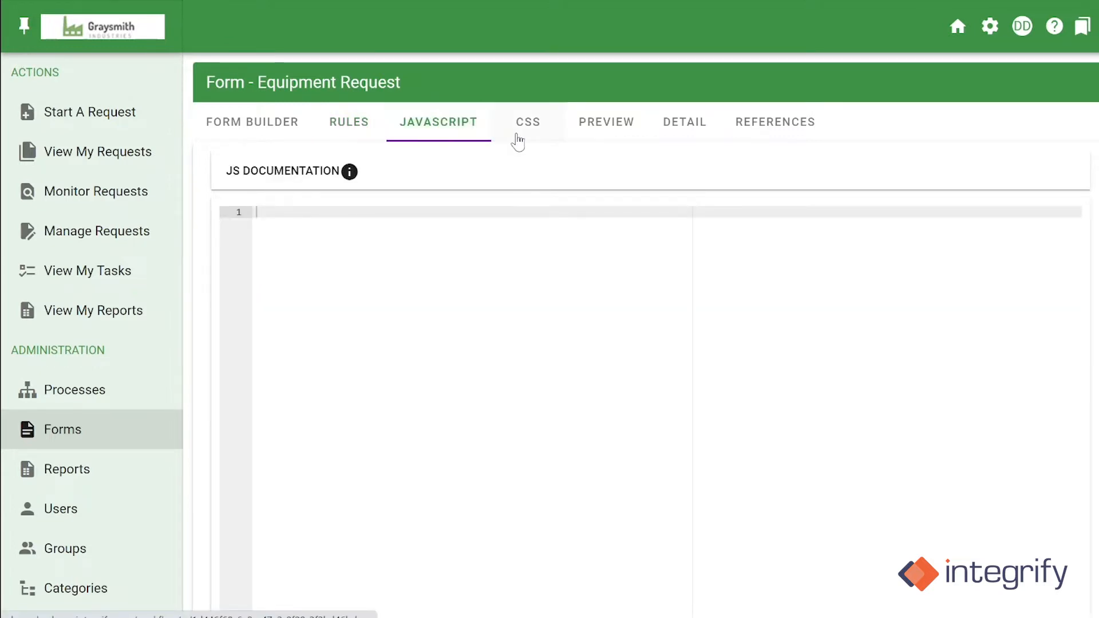
click(518, 139)
click(454, 135)
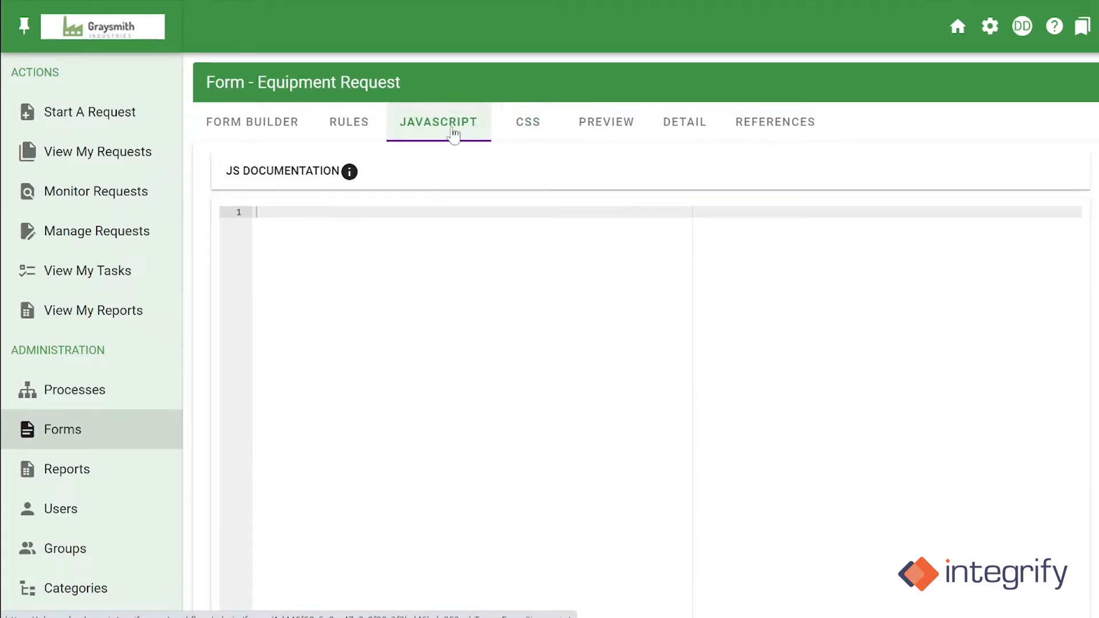
click(544, 119)
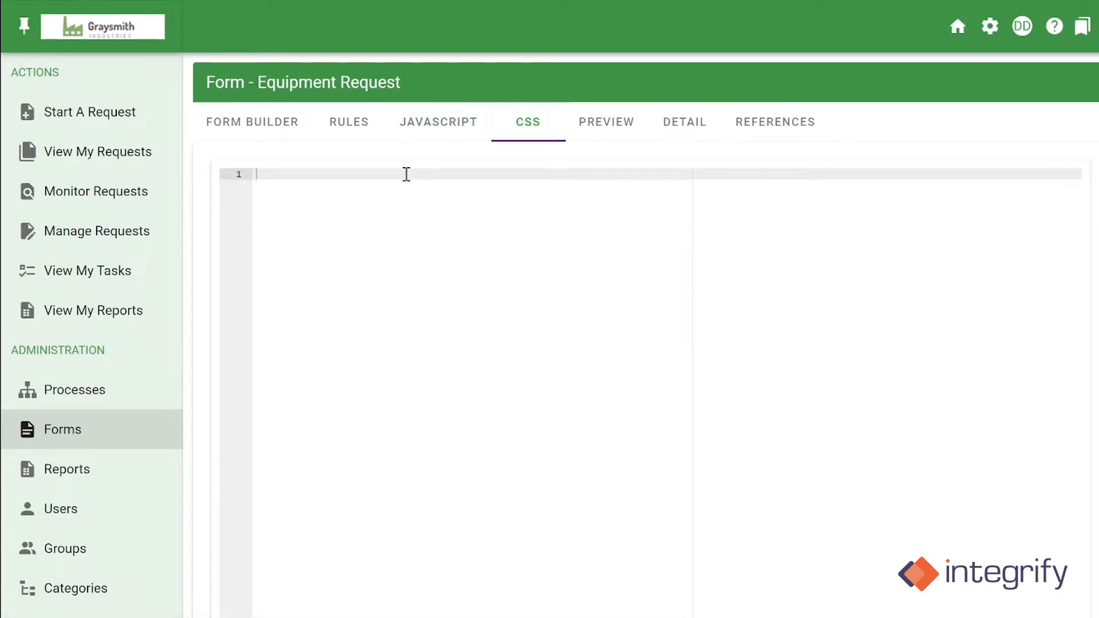
click(600, 128)
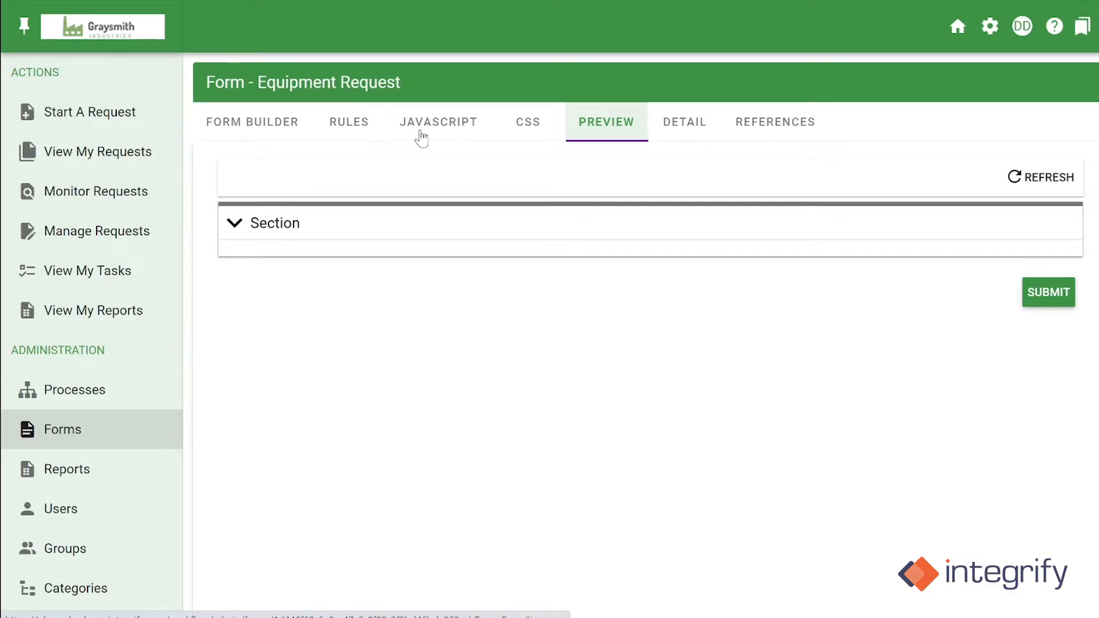
click(272, 127)
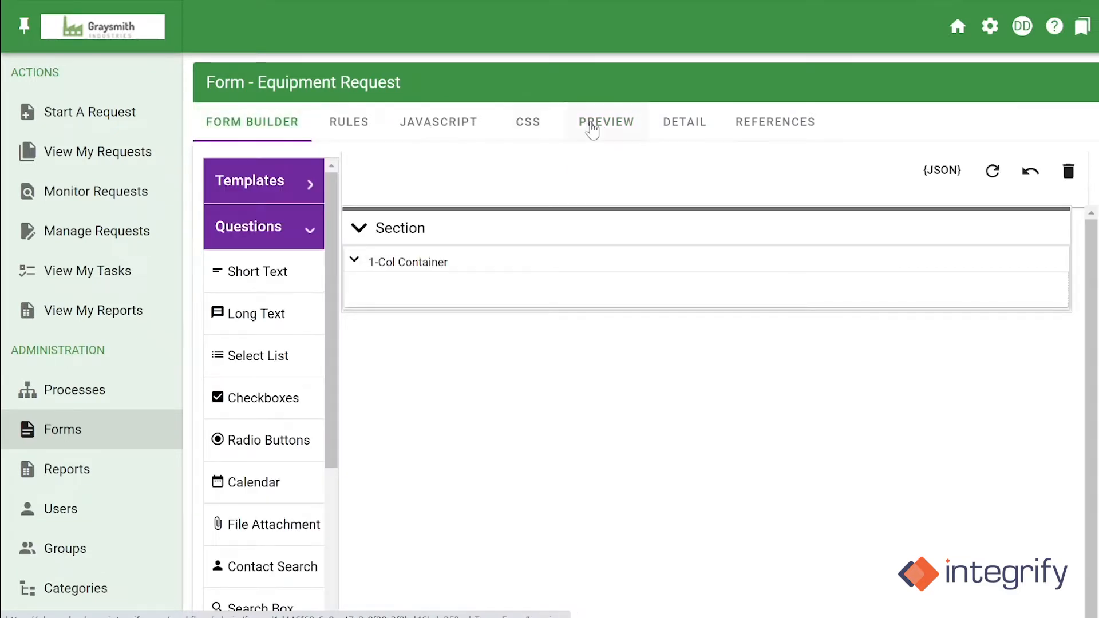
click(601, 125)
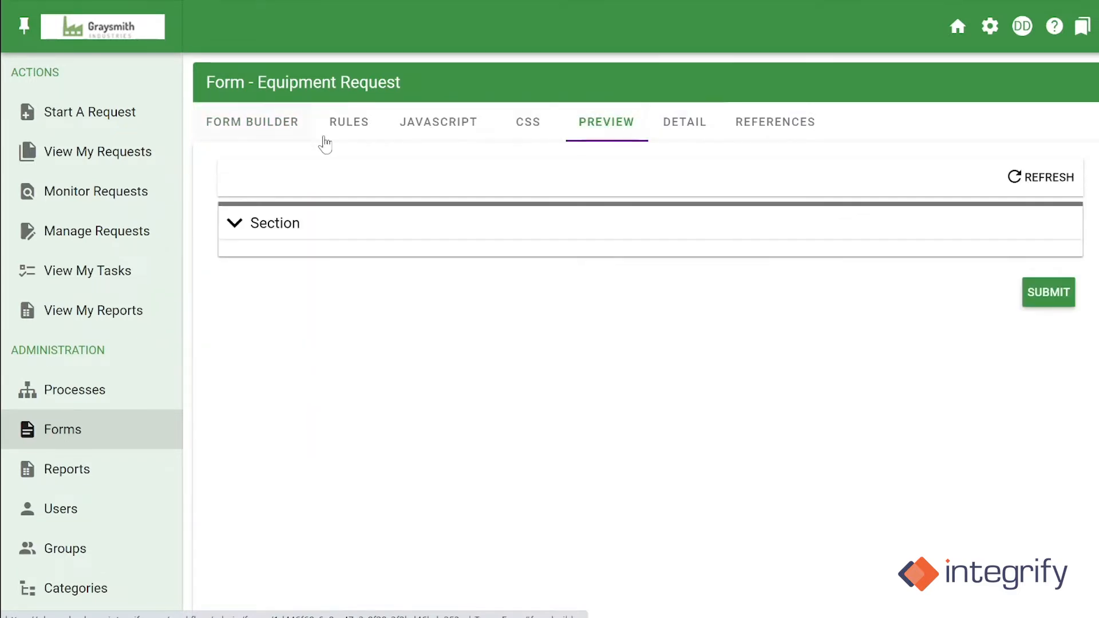
Step: Examine the form's details, including its description editor, and its references
click(685, 136)
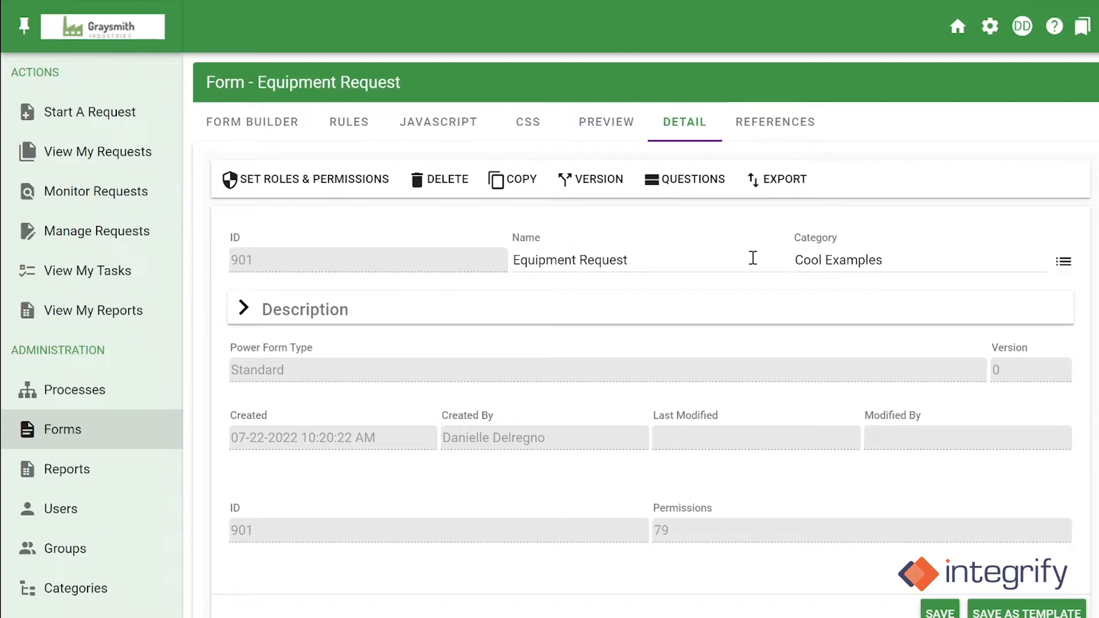
click(269, 322)
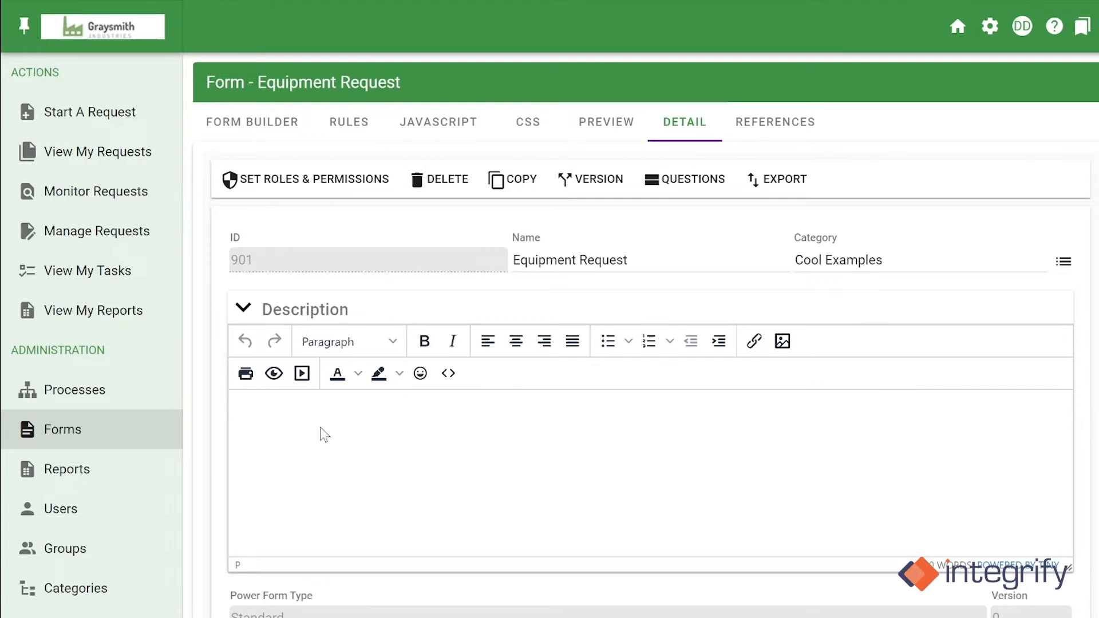
click(244, 314)
scroll(805, 380, down, 3)
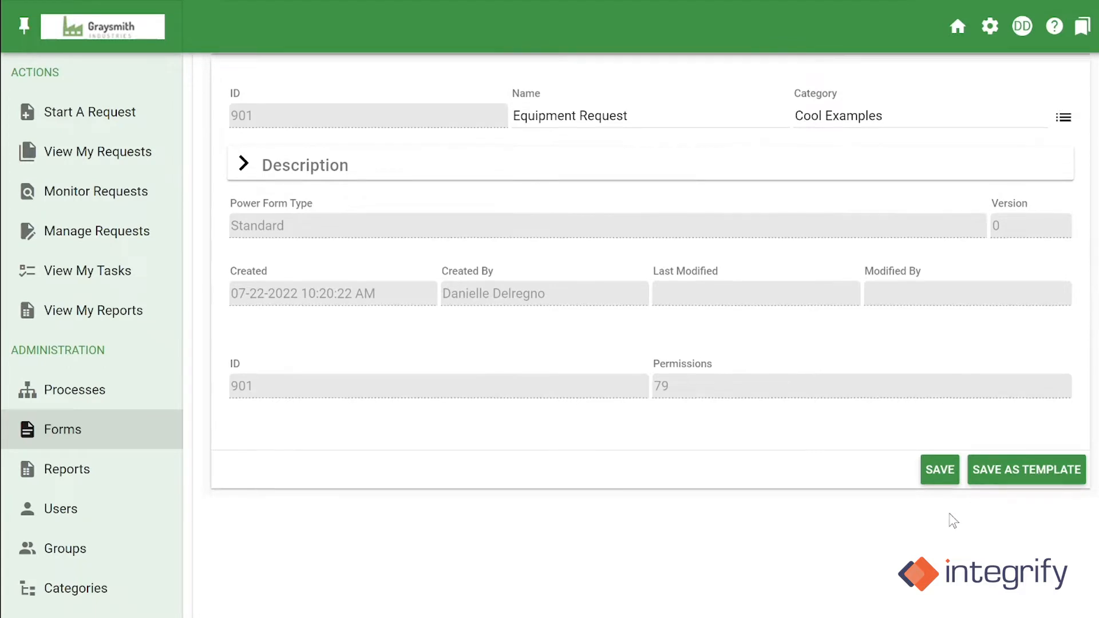
scroll(905, 501, up, 3)
click(761, 137)
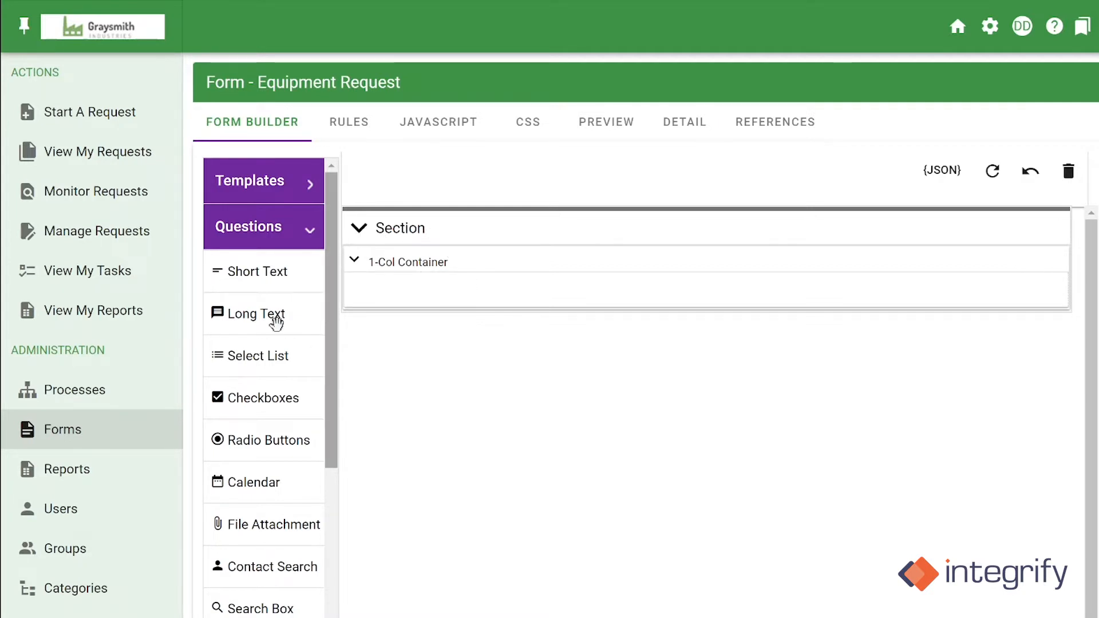
Step: Add a second section below the existing one and place two more containers inside it
scroll(258, 355, down, 10)
scroll(443, 330, down, 3)
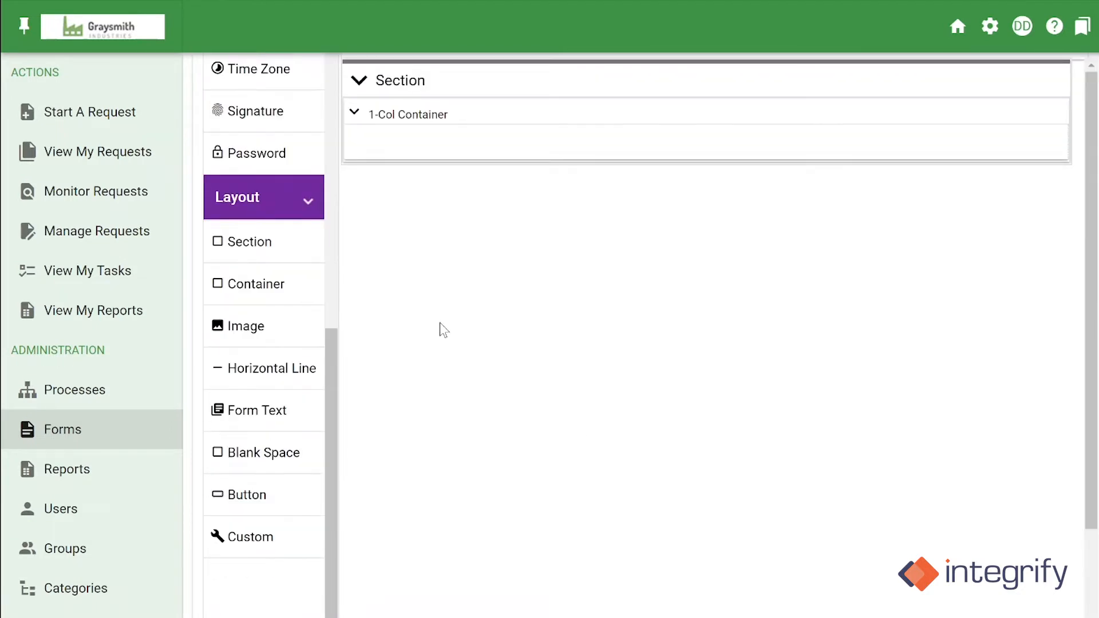
drag(269, 243, 491, 165)
drag(258, 284, 489, 267)
drag(246, 284, 465, 335)
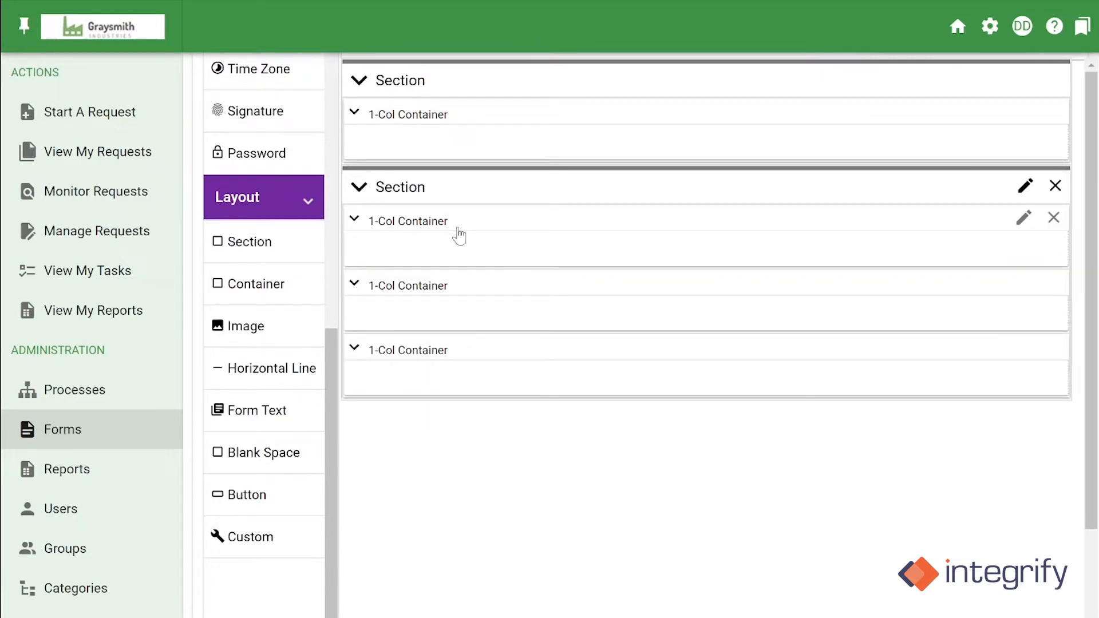
Step: Examine the first section's label, visibility and colour settings, and close them without saving
scroll(447, 232, up, 3)
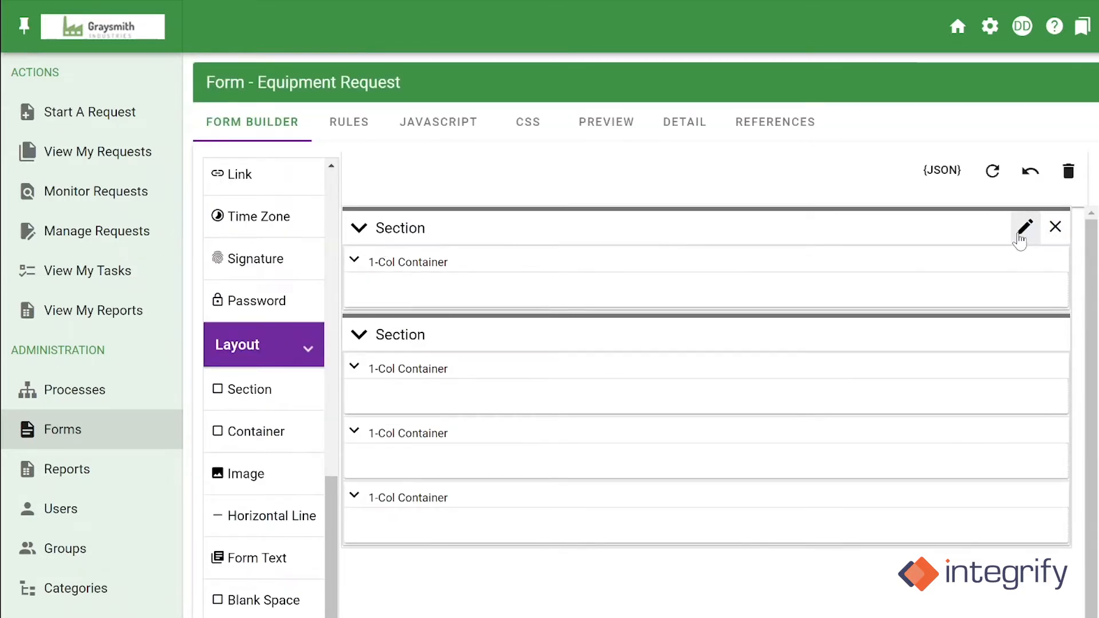
click(1022, 231)
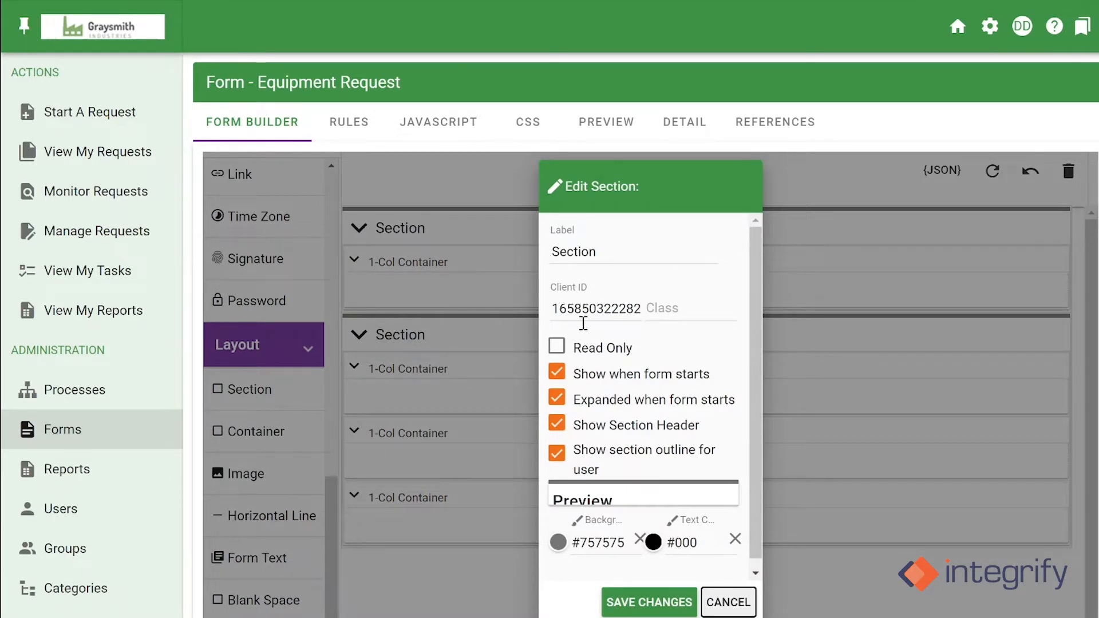
scroll(589, 495, down, 1)
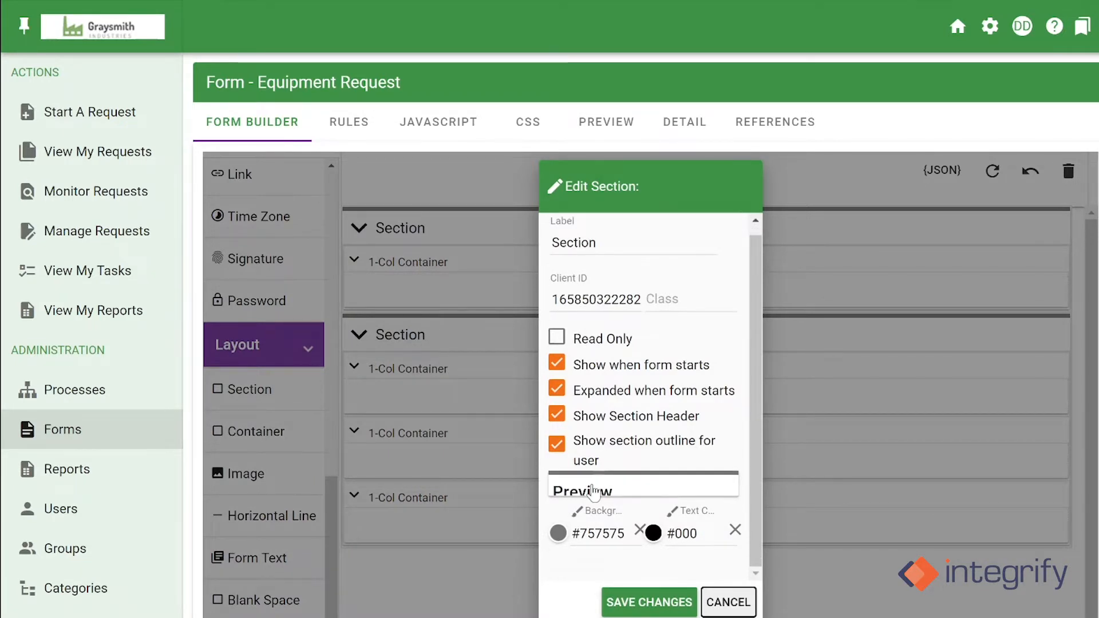
click(727, 602)
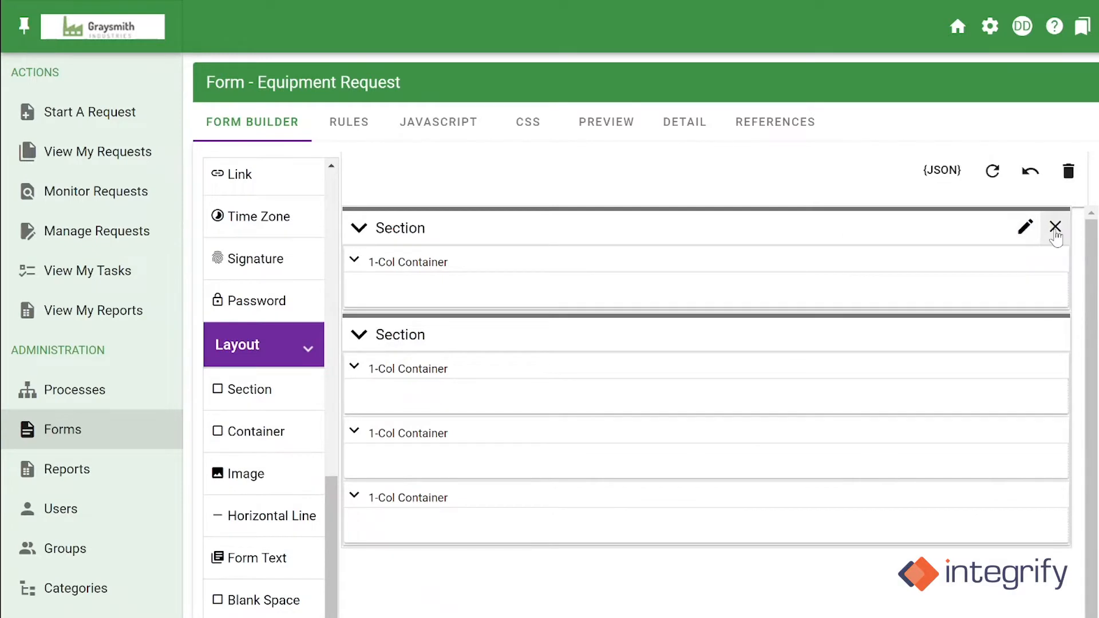
Step: Clear the form layout back to a single section with a one-column container
click(1055, 228)
click(774, 443)
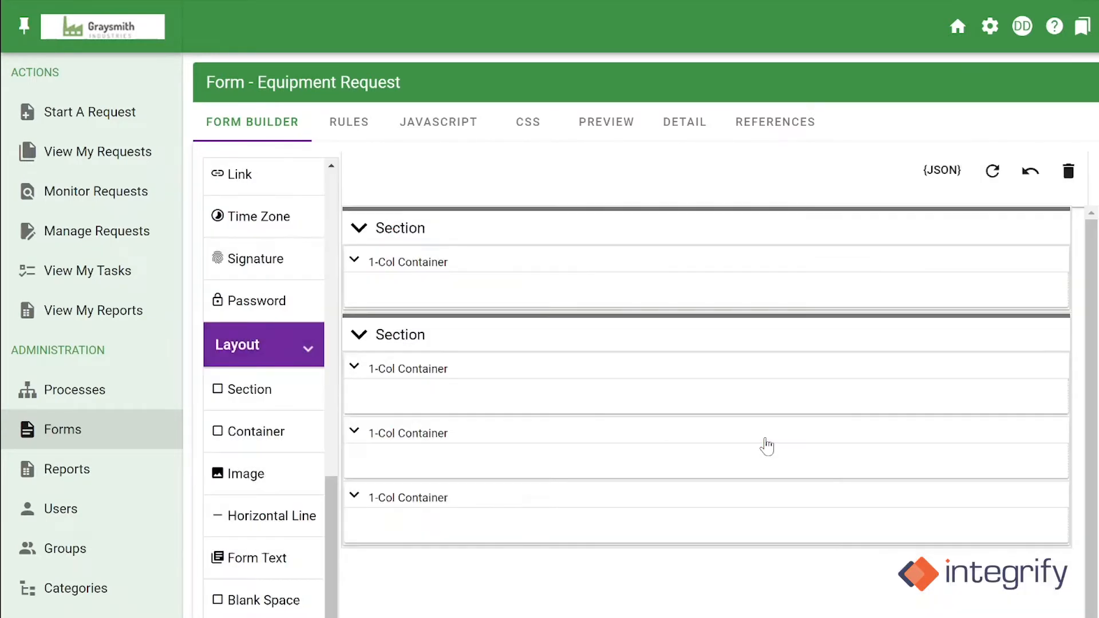
scroll(277, 359, up, 1)
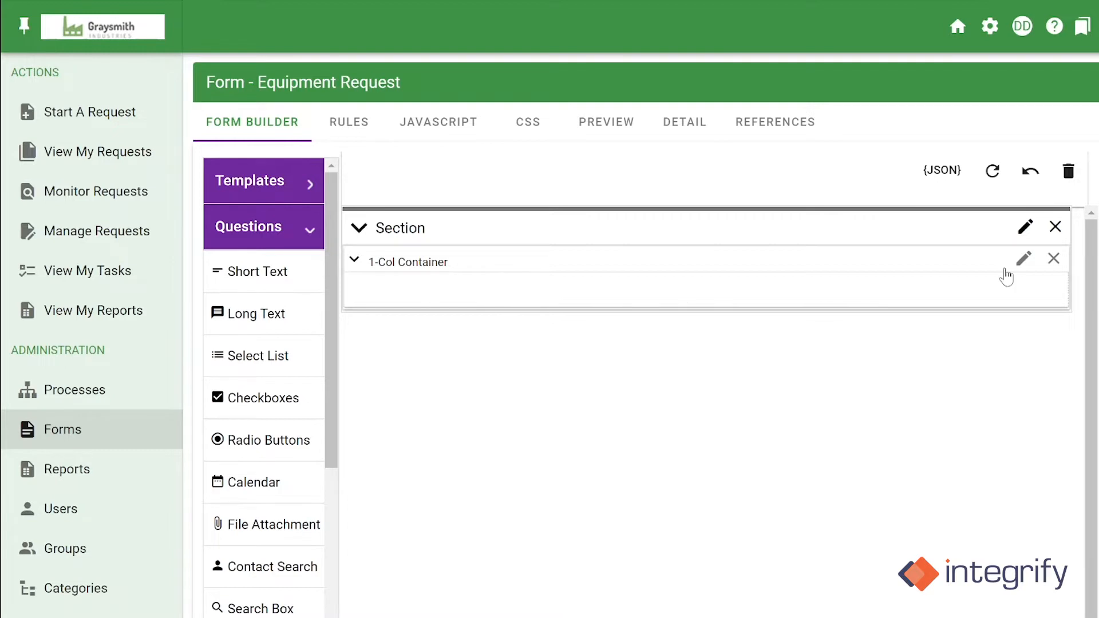
Step: Set the section's container to two columns and save the change
click(1018, 267)
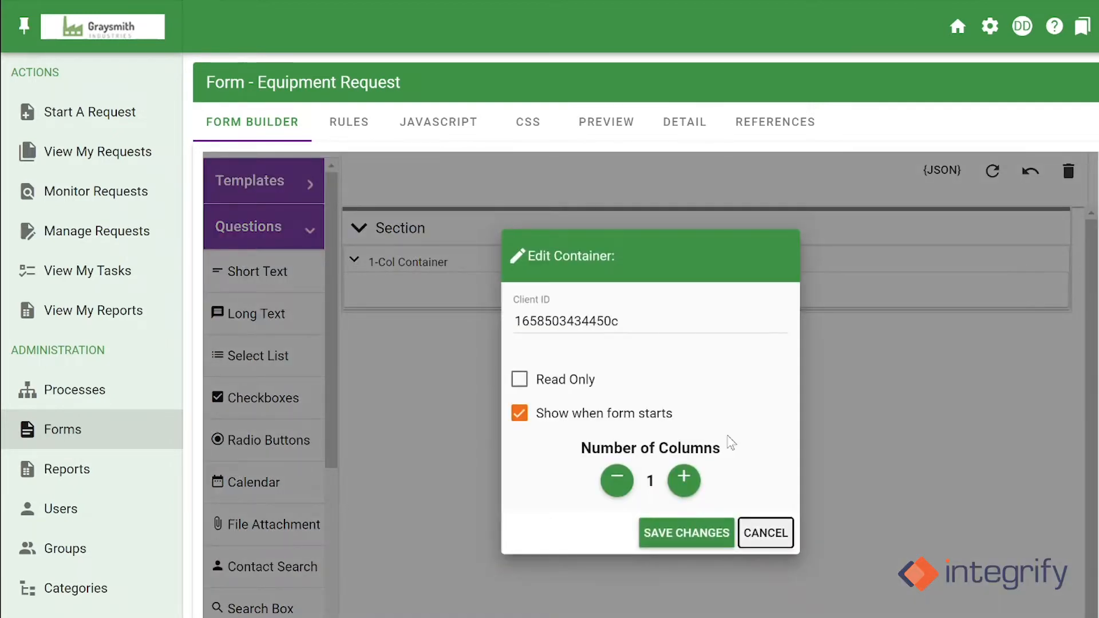
click(684, 484)
click(685, 534)
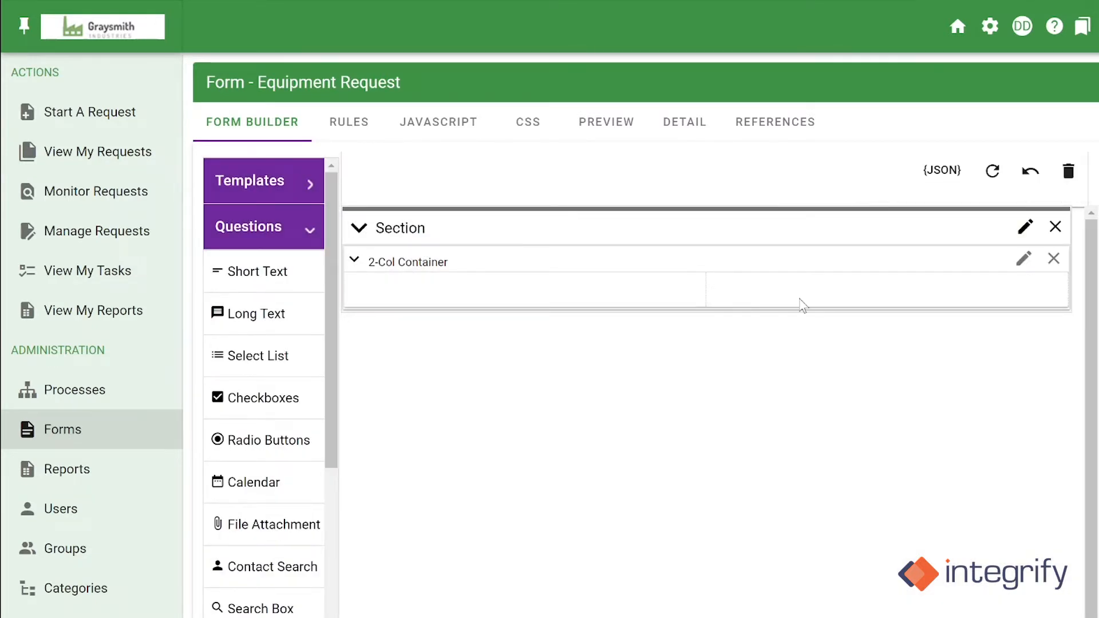
Step: Add a Short Text question to the container's first column and a Long Text question to its second column
drag(287, 282, 427, 301)
drag(260, 313, 871, 281)
click(662, 421)
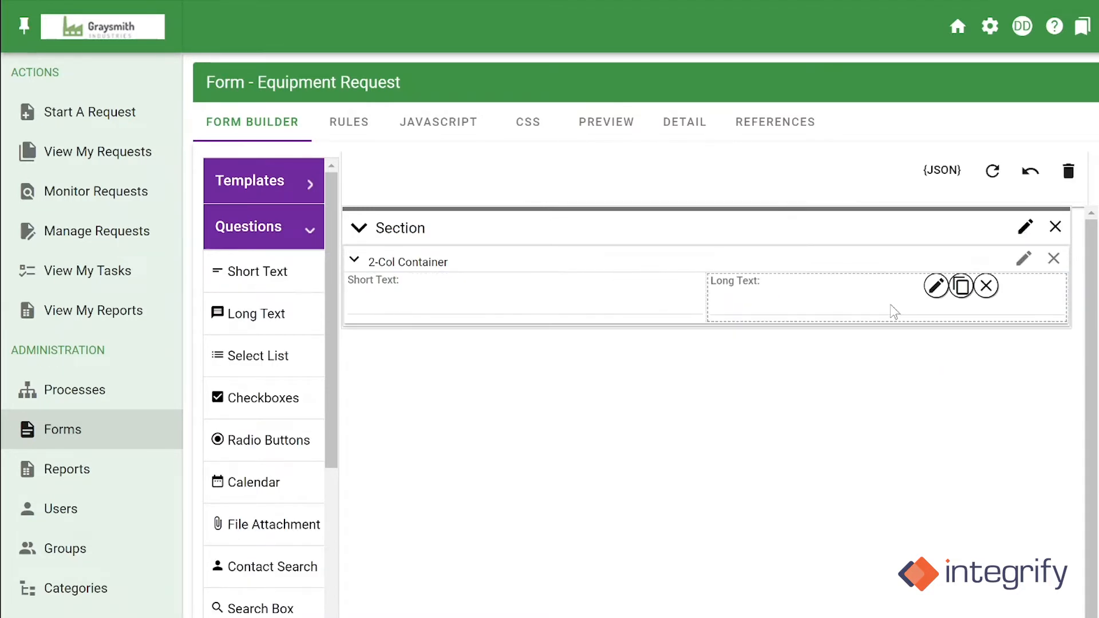
scroll(307, 498, down, 10)
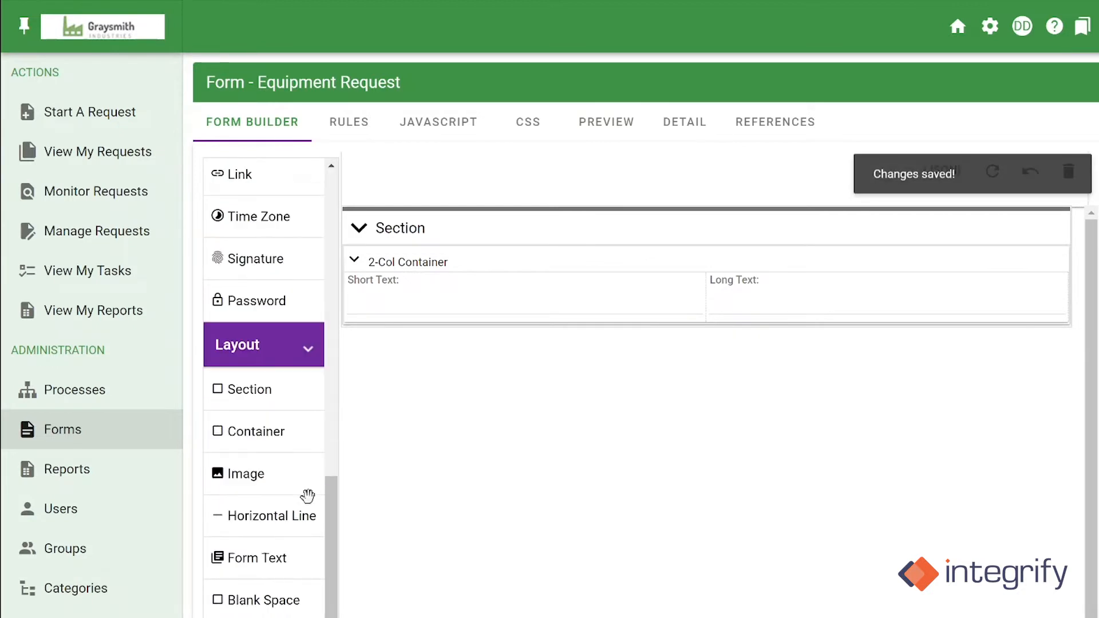
Step: Add a one-column container below the two-column container and place a Short Text question in it
scroll(268, 412, down, 3)
drag(509, 181, 510, 192)
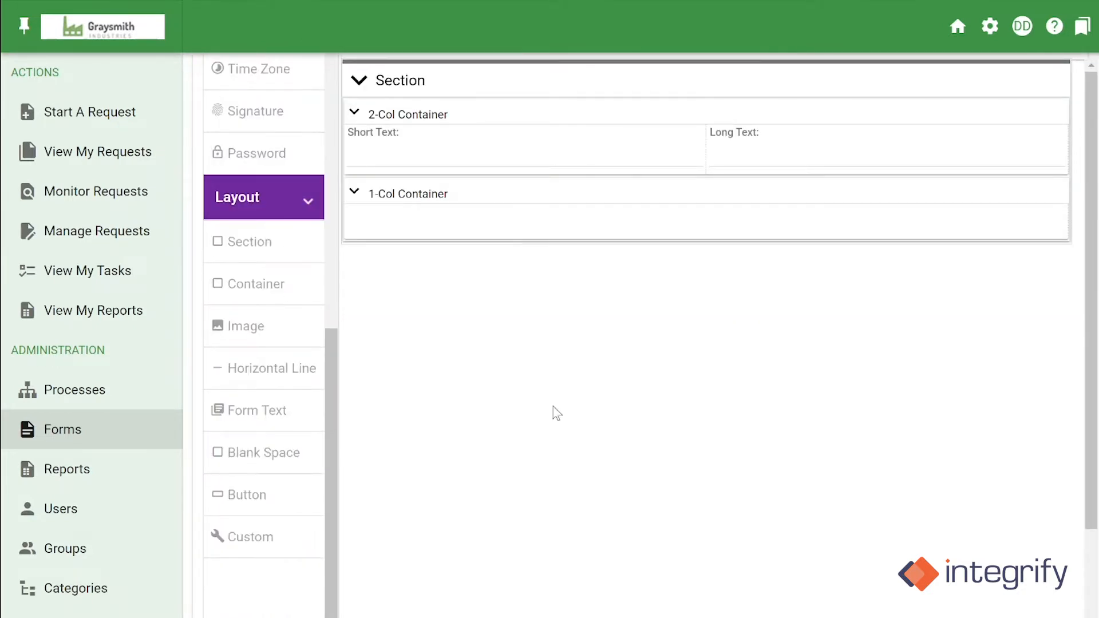
scroll(297, 378, up, 10)
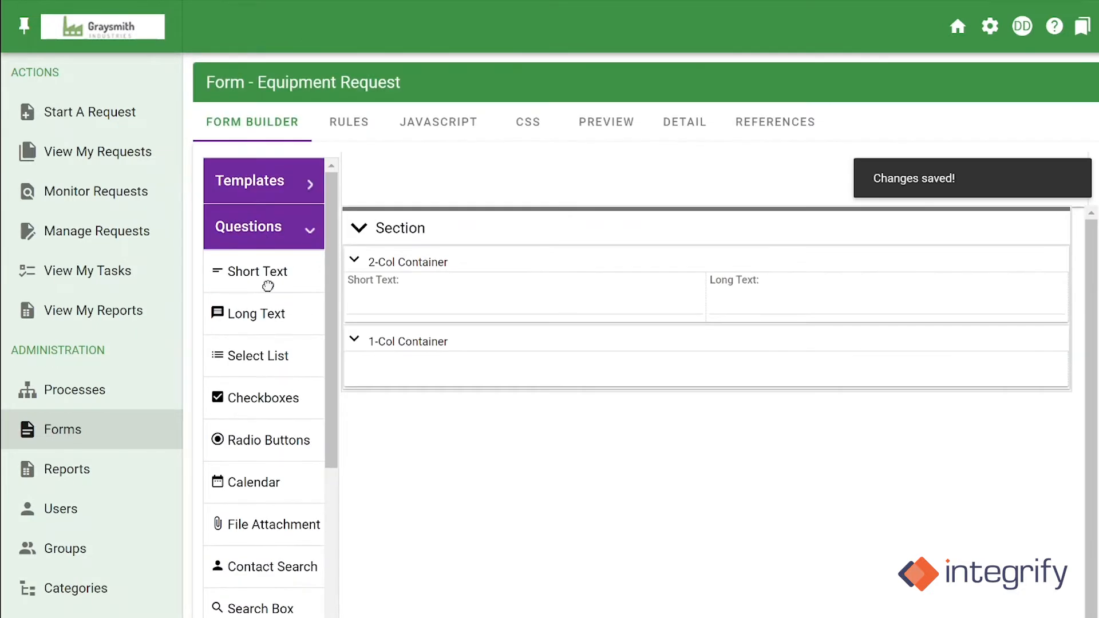
drag(268, 286, 442, 356)
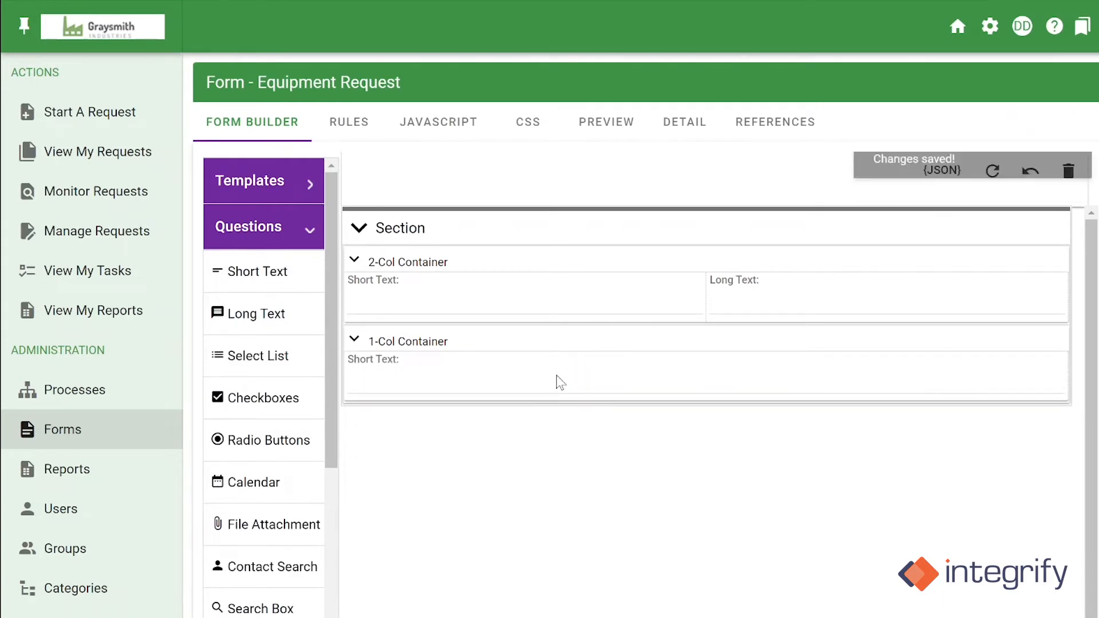
Step: Set the two-column container to three columns, save the change and add a Select List question to the third column
mouse_move(565, 301)
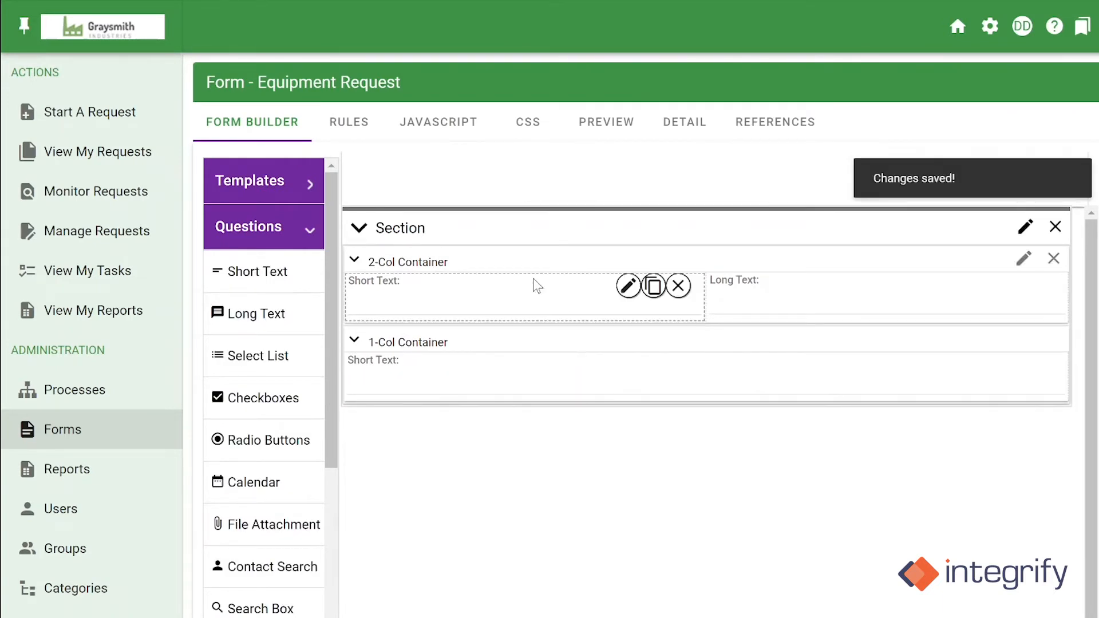
click(1025, 259)
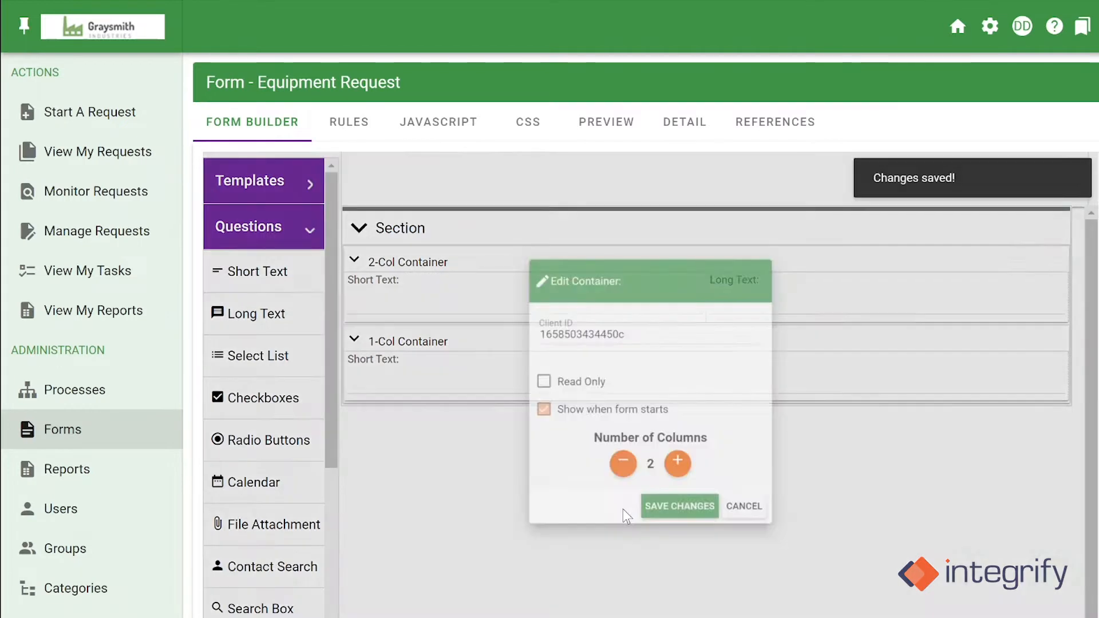
click(684, 476)
click(679, 532)
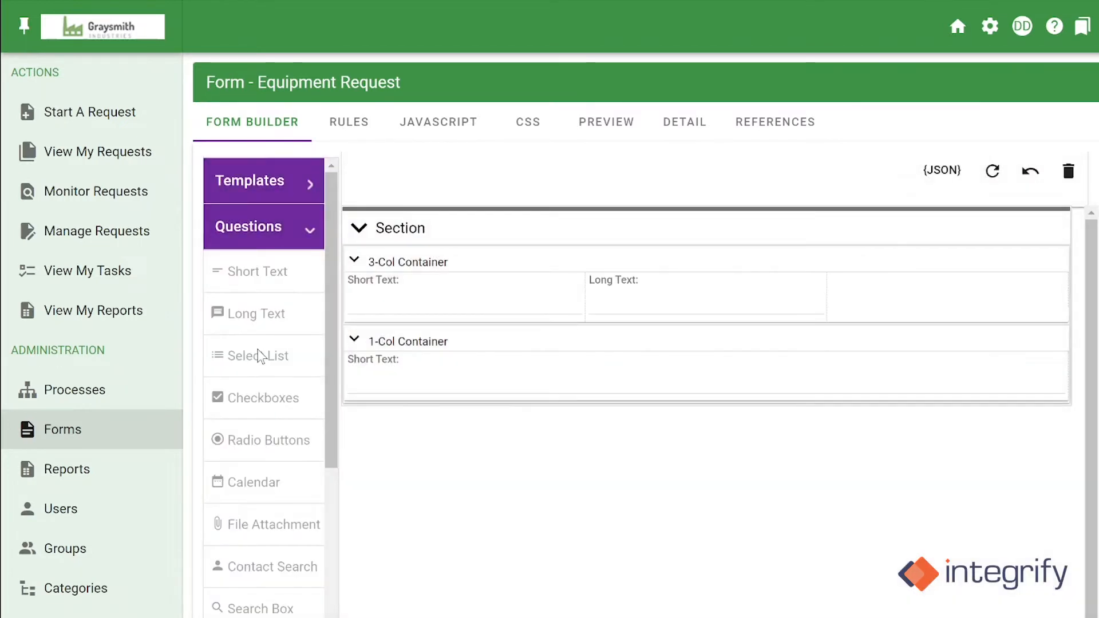
drag(262, 354, 955, 312)
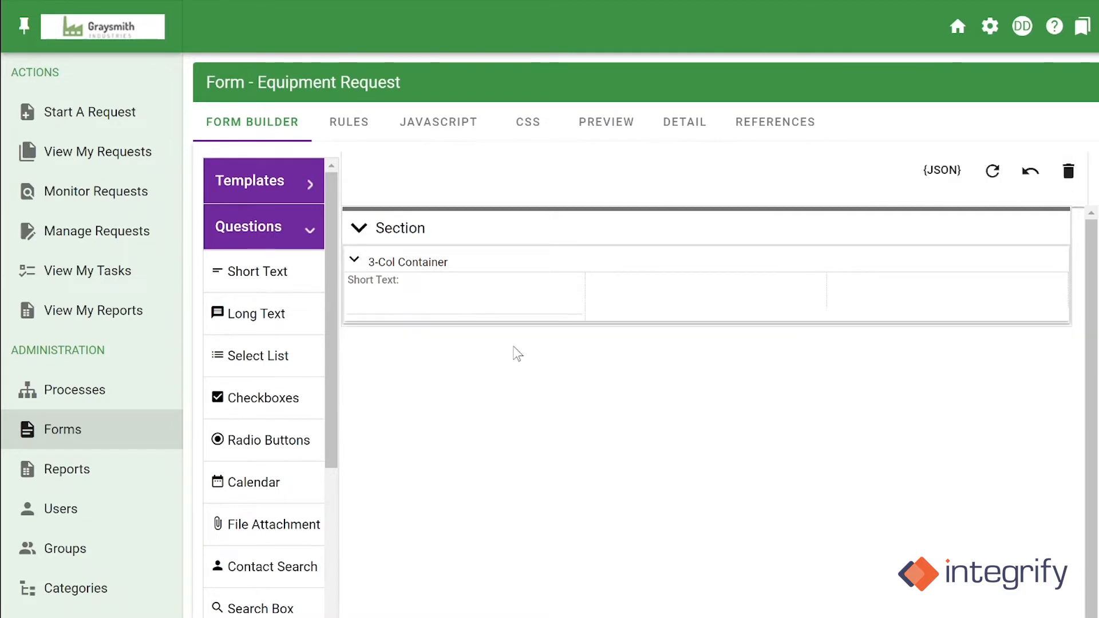
Step: Enter "Name:" as the label in the Short Text question's settings
mouse_move(376, 302)
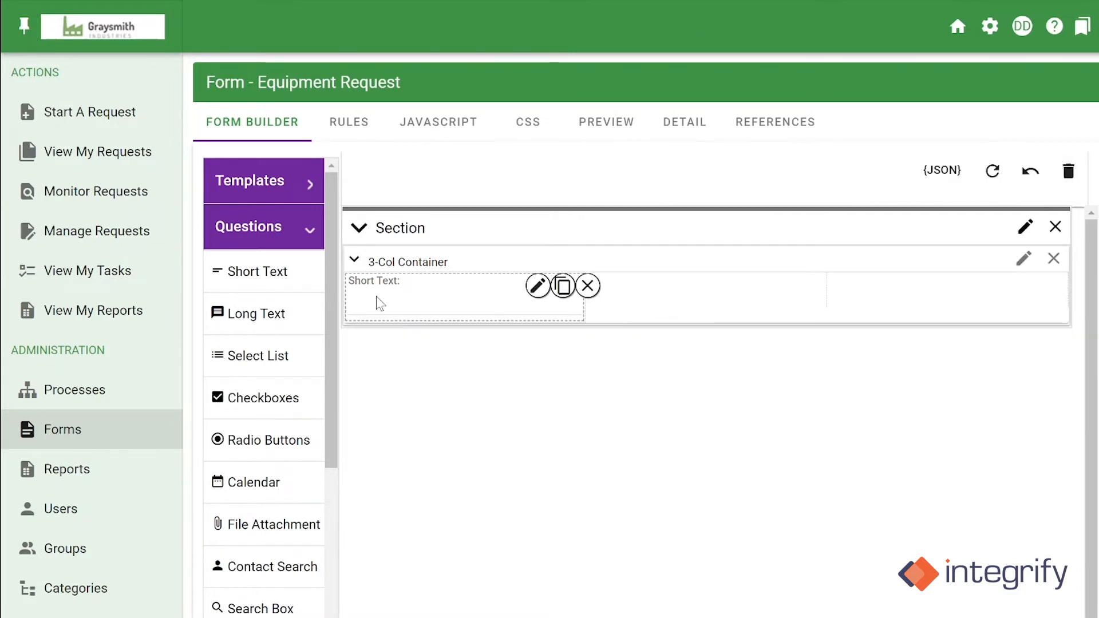
click(537, 288)
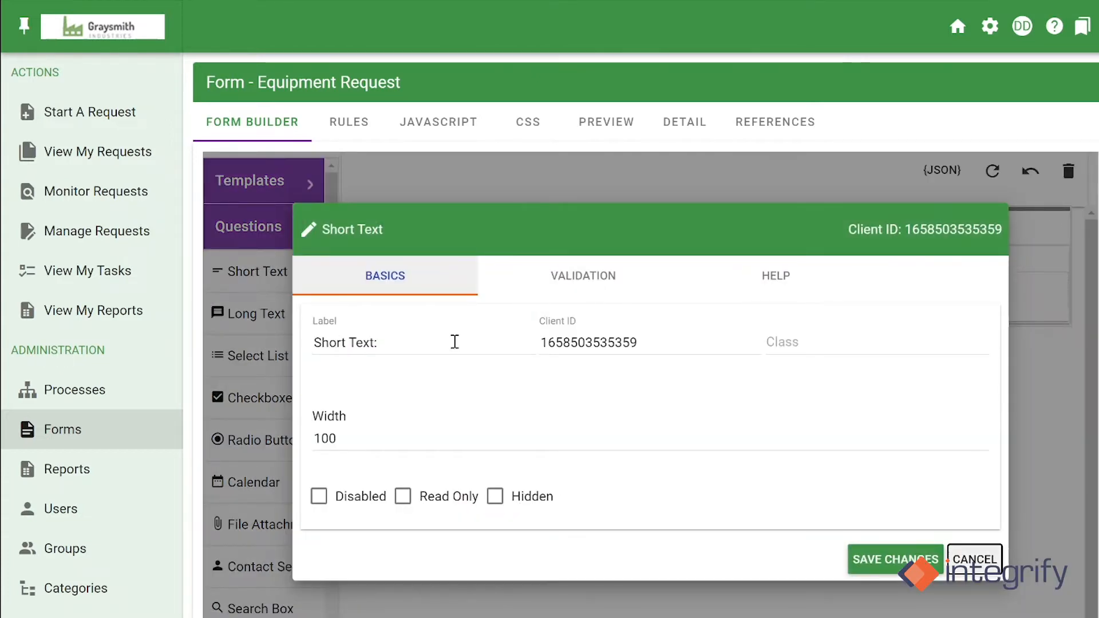
drag(407, 340, 307, 342)
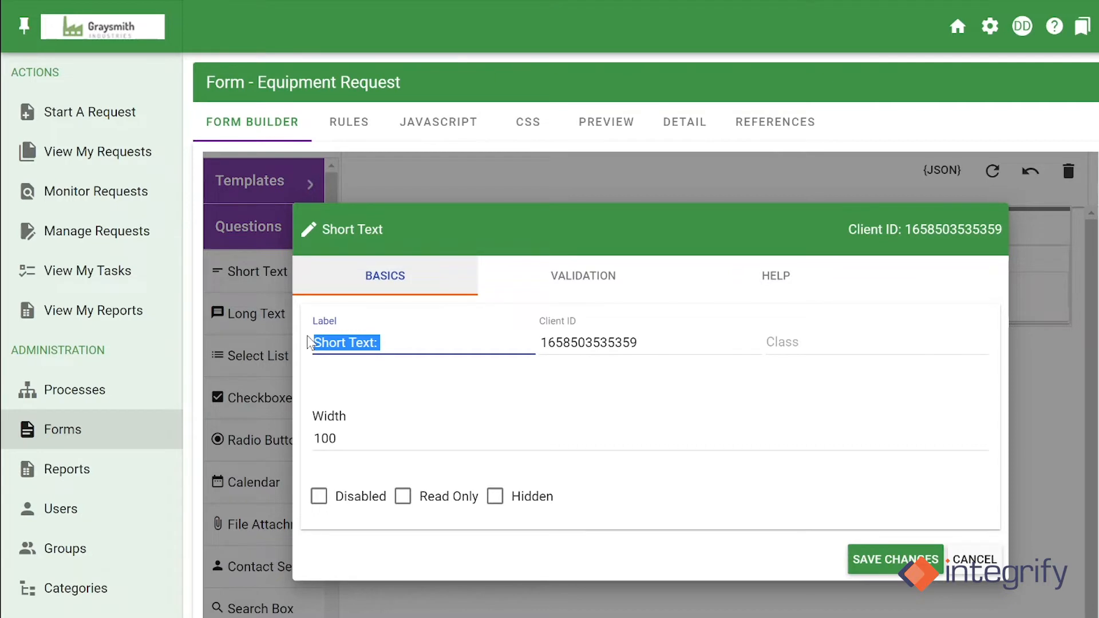
text(Name:)
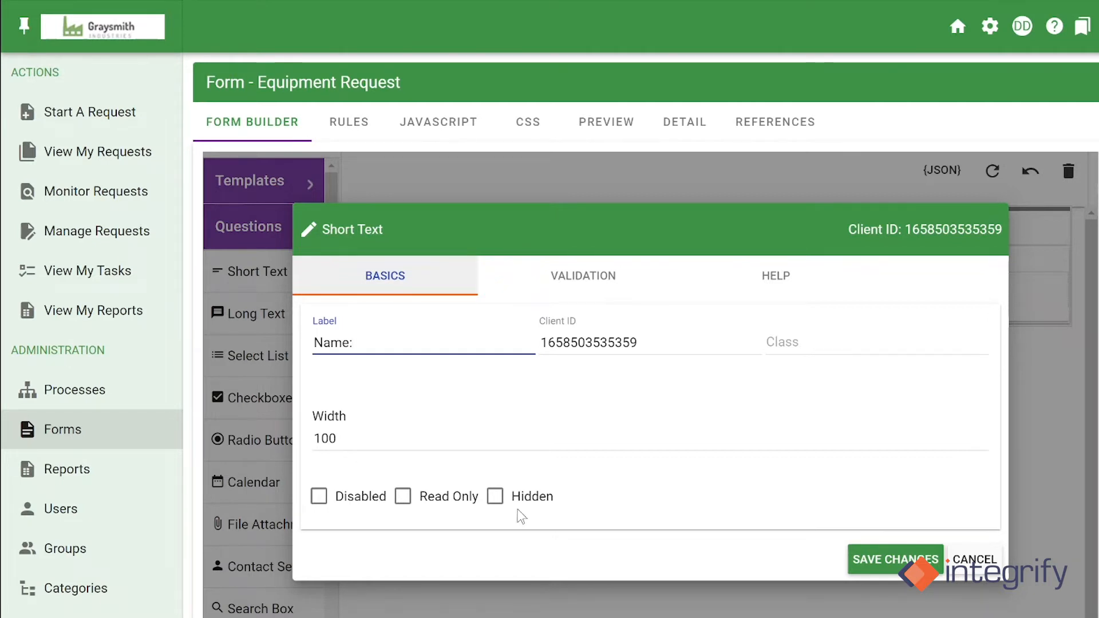
Step: Examine the Short Text question's validation and help settings, and close the question settings without saving
click(594, 291)
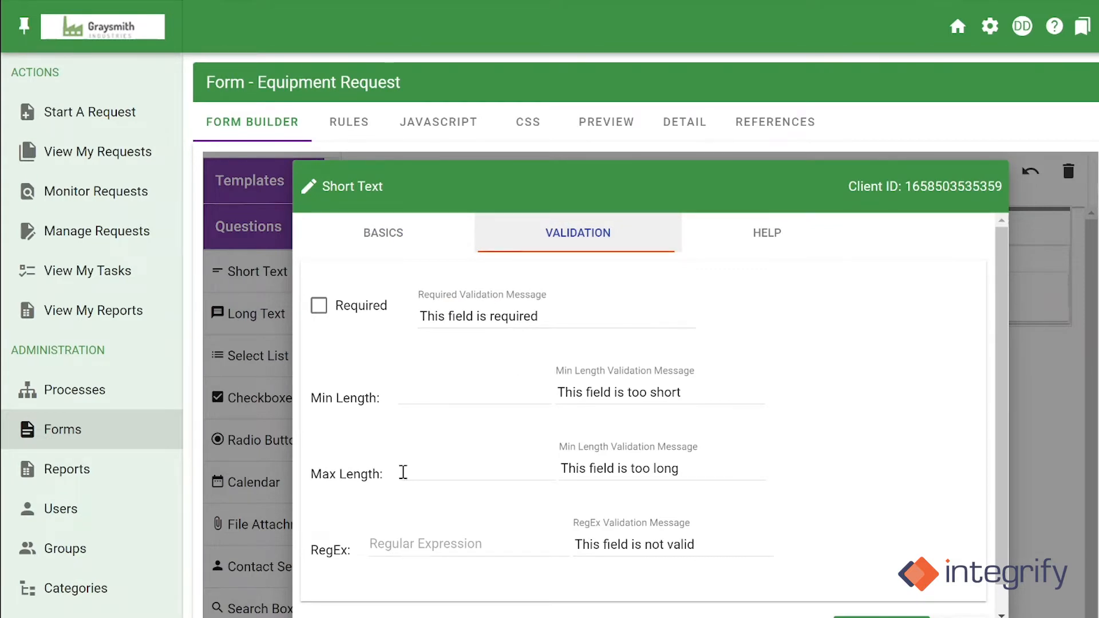
scroll(368, 517, down, 2)
scroll(368, 518, up, 2)
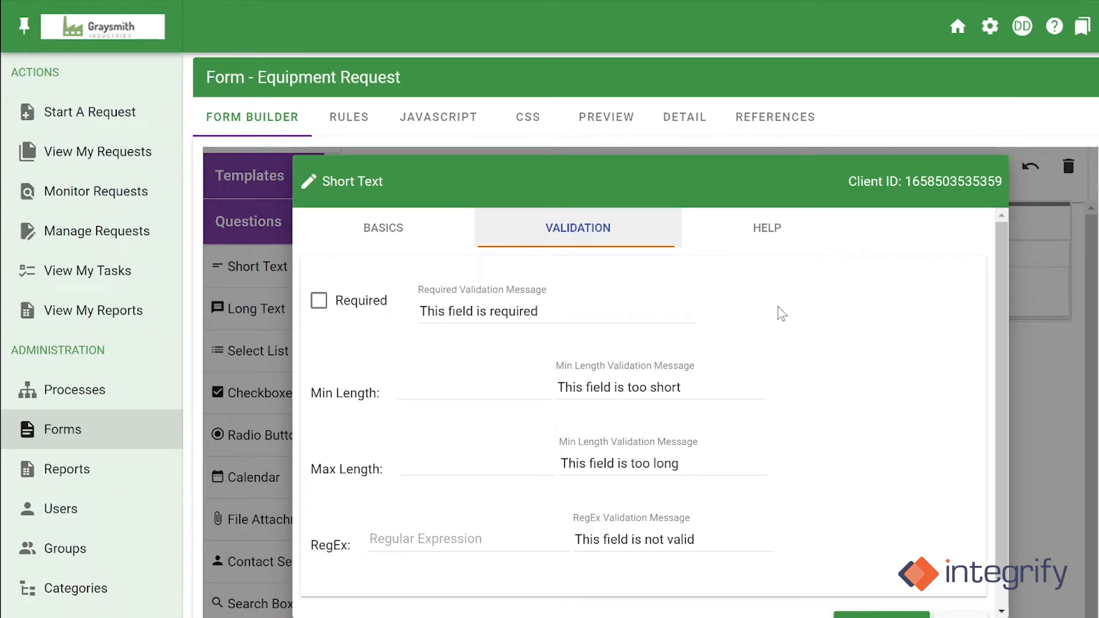
click(786, 246)
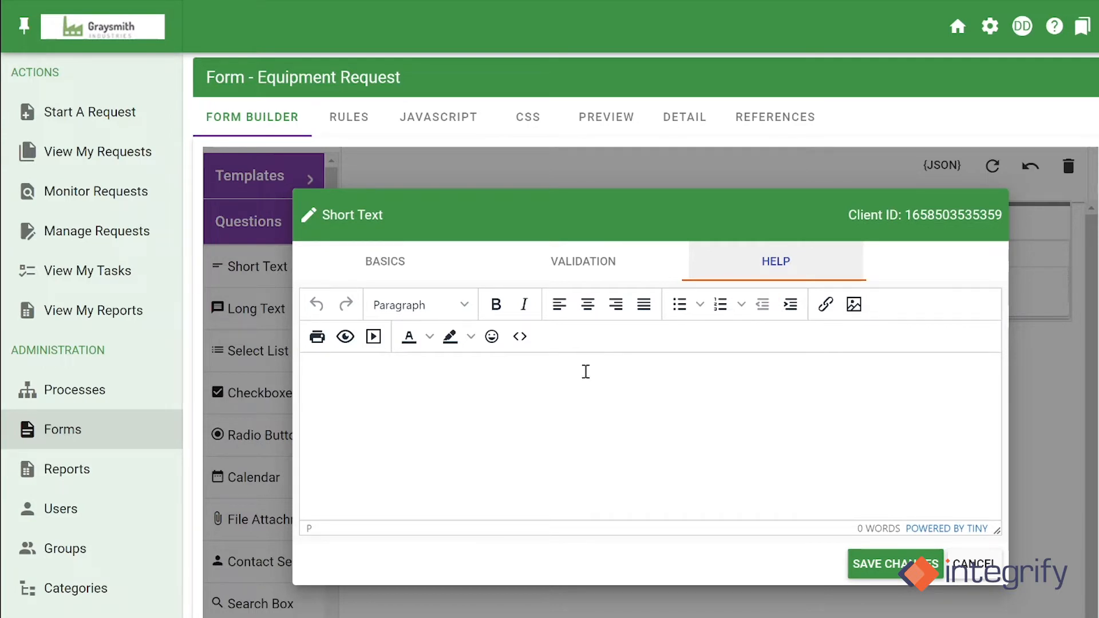
click(987, 578)
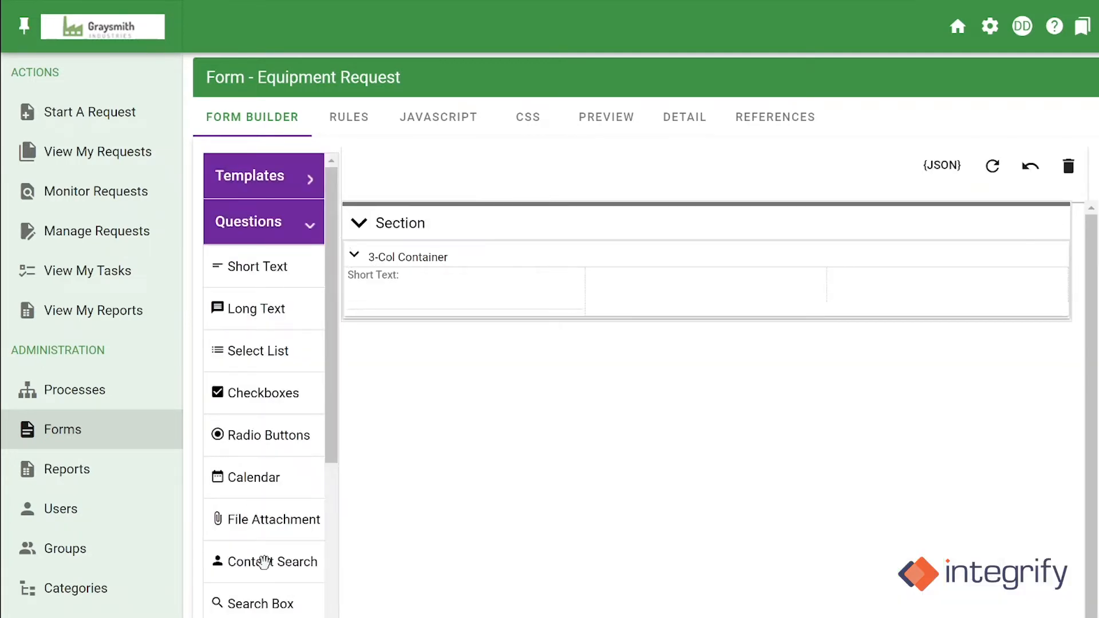
Step: Add a Long Text question to the container's second column and a Select List question to the third, keeping the default labels
mouse_move(433, 310)
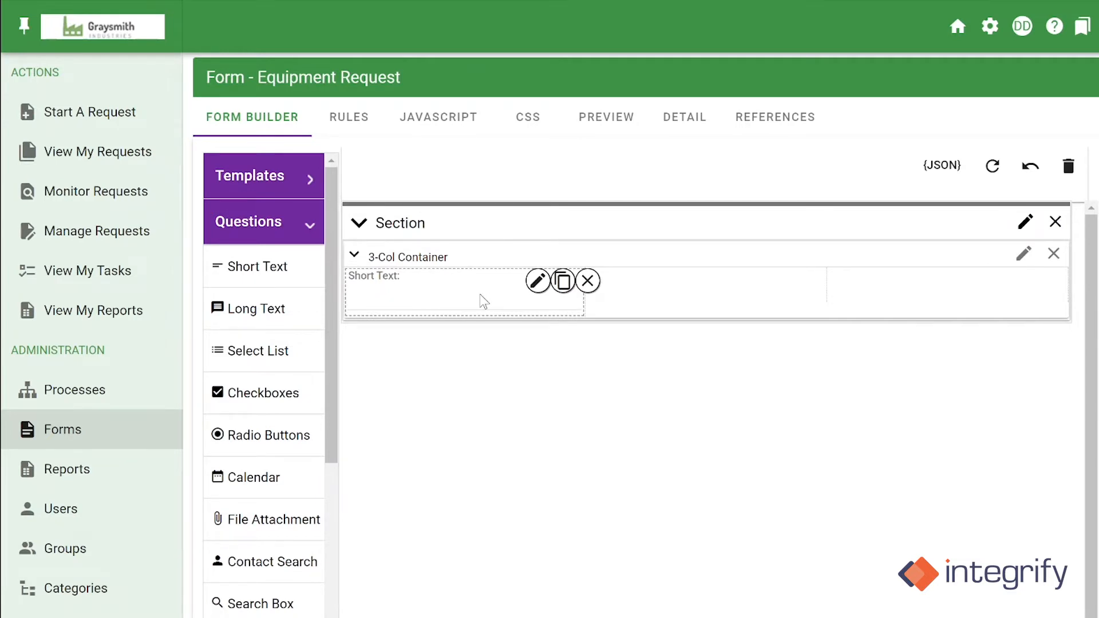
drag(240, 314, 673, 298)
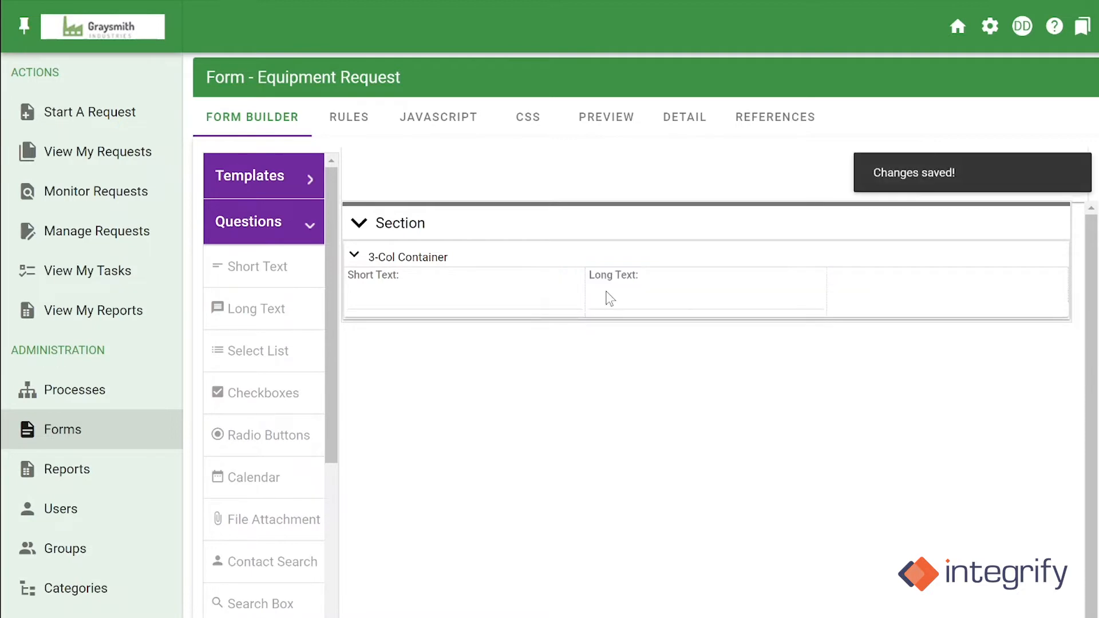
mouse_move(606, 298)
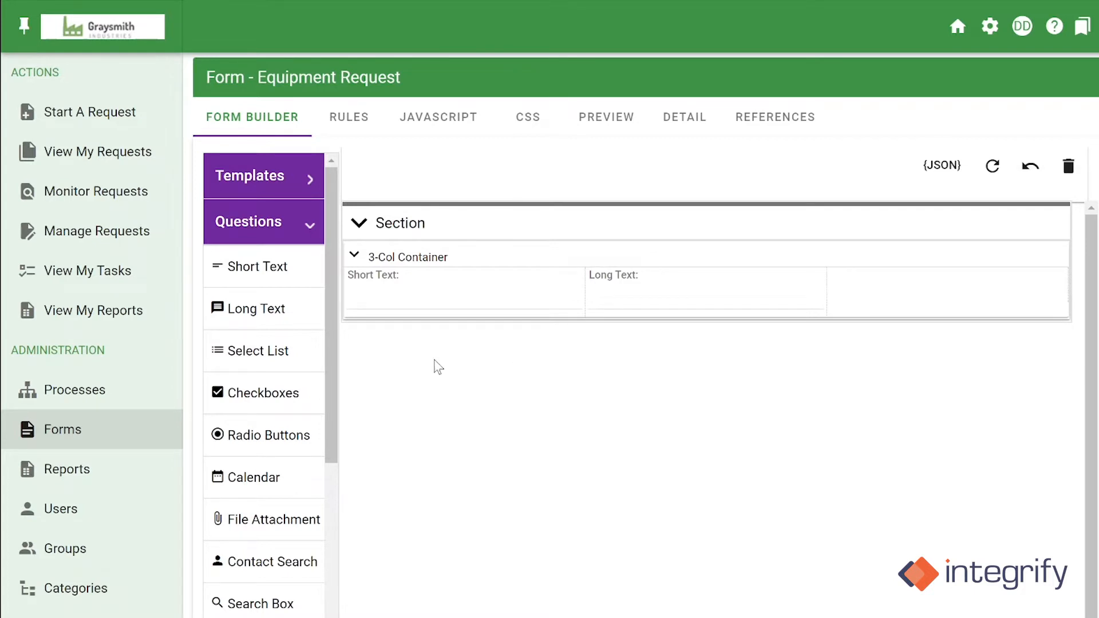
drag(285, 341, 980, 315)
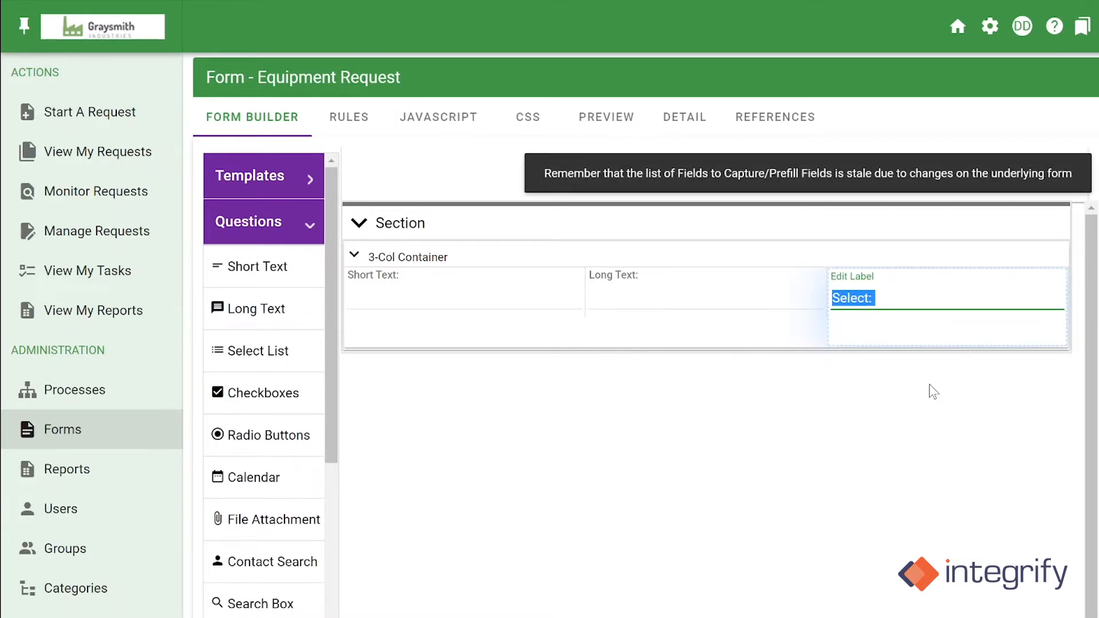
click(914, 432)
Step: Give the Select List question the options Red, Blue and Yellow, and save the changes
mouse_move(948, 283)
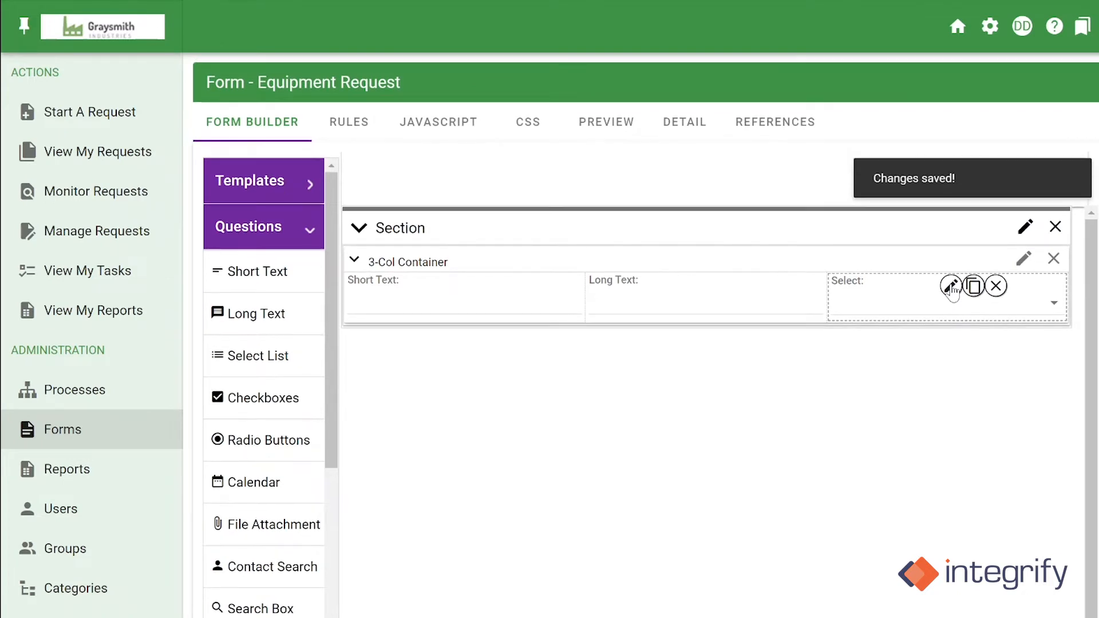
click(950, 282)
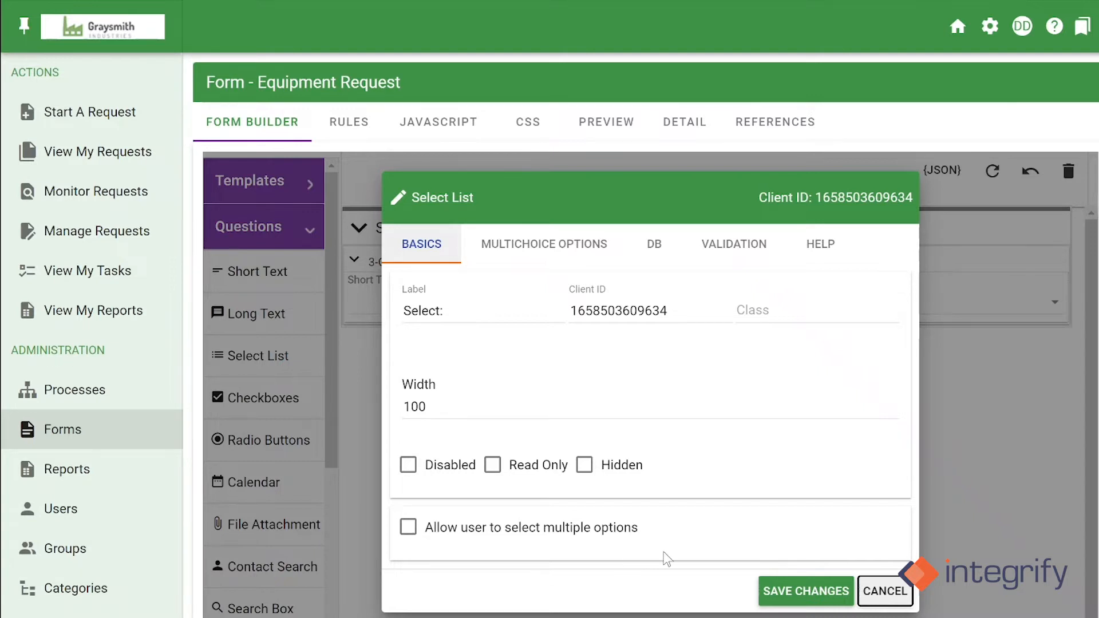
click(535, 257)
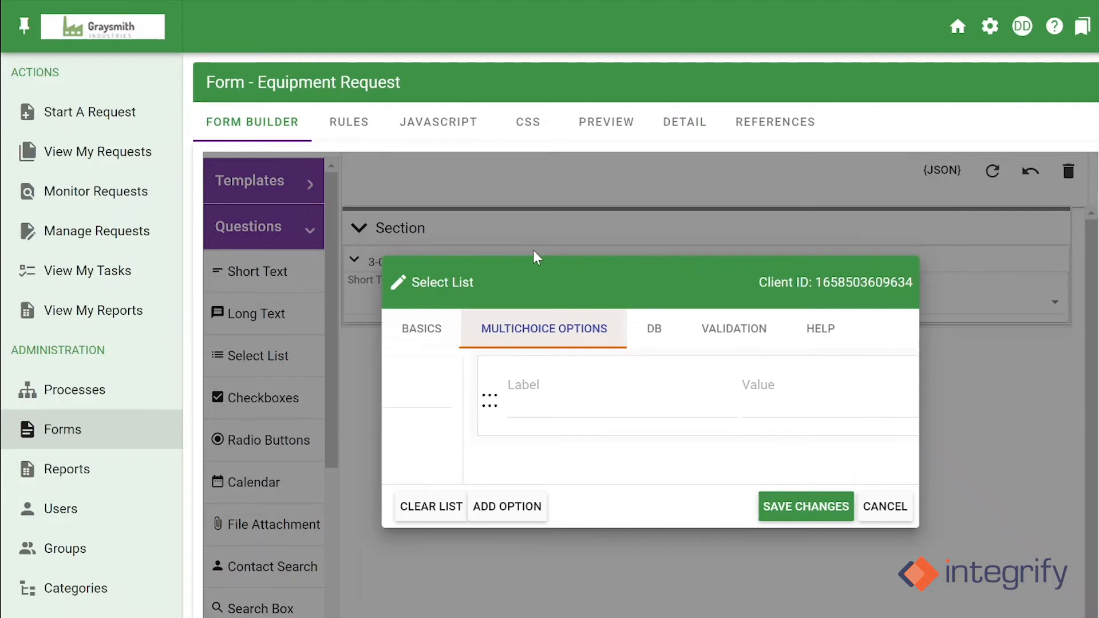
click(520, 428)
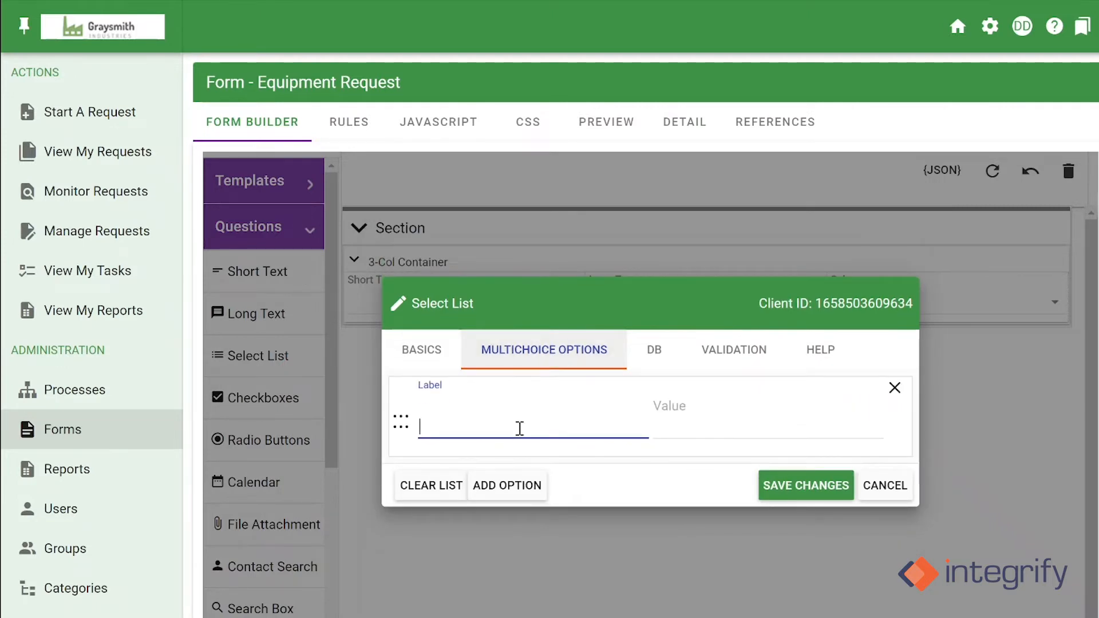
click(517, 500)
click(509, 471)
text(Blue)
click(507, 525)
click(521, 512)
text(Yellow)
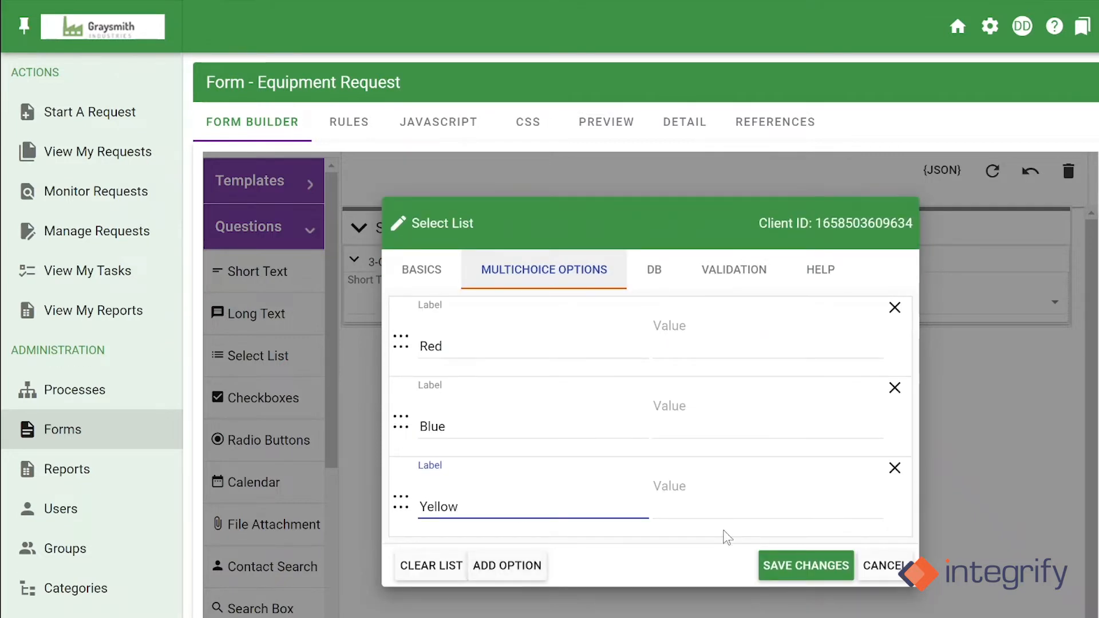
click(809, 572)
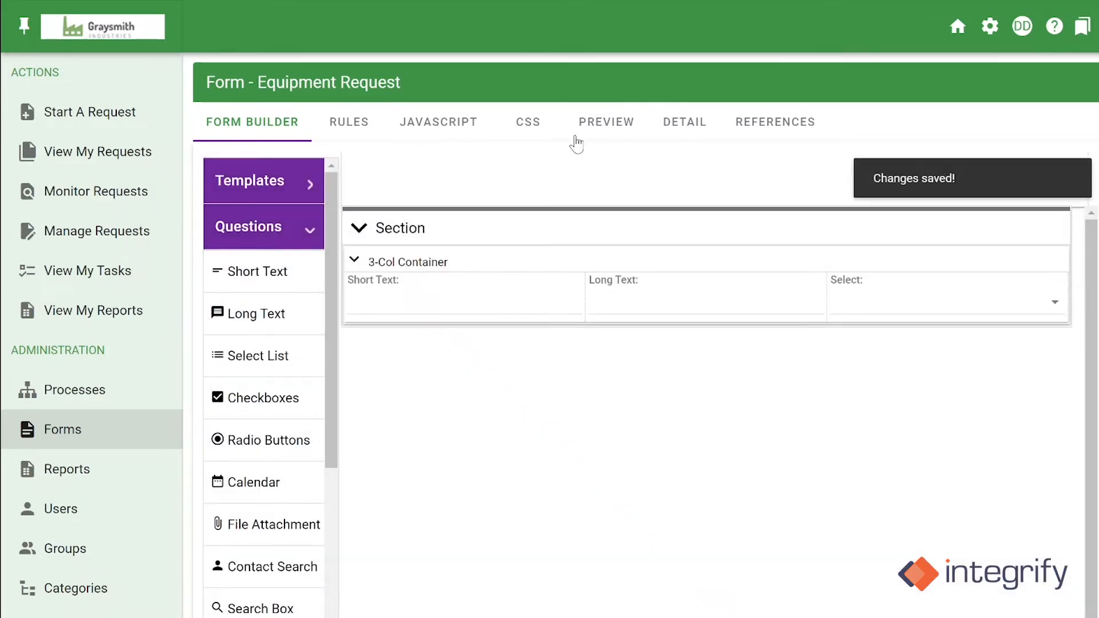
Step: Preview the form, test the select list by choosing Blue, and return to the form builder
click(621, 122)
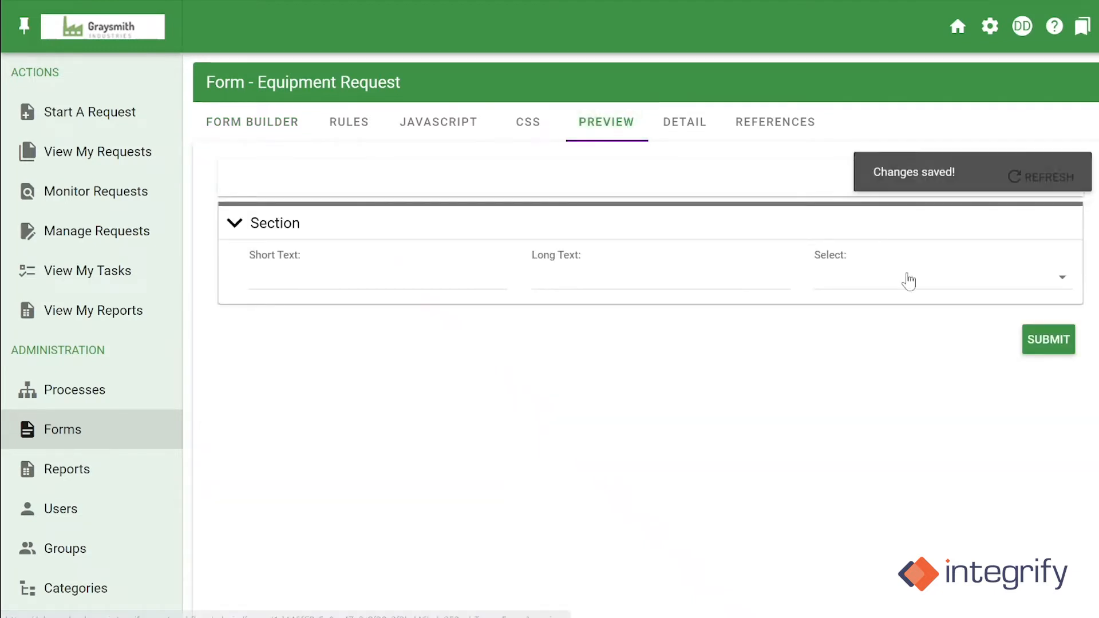
click(910, 281)
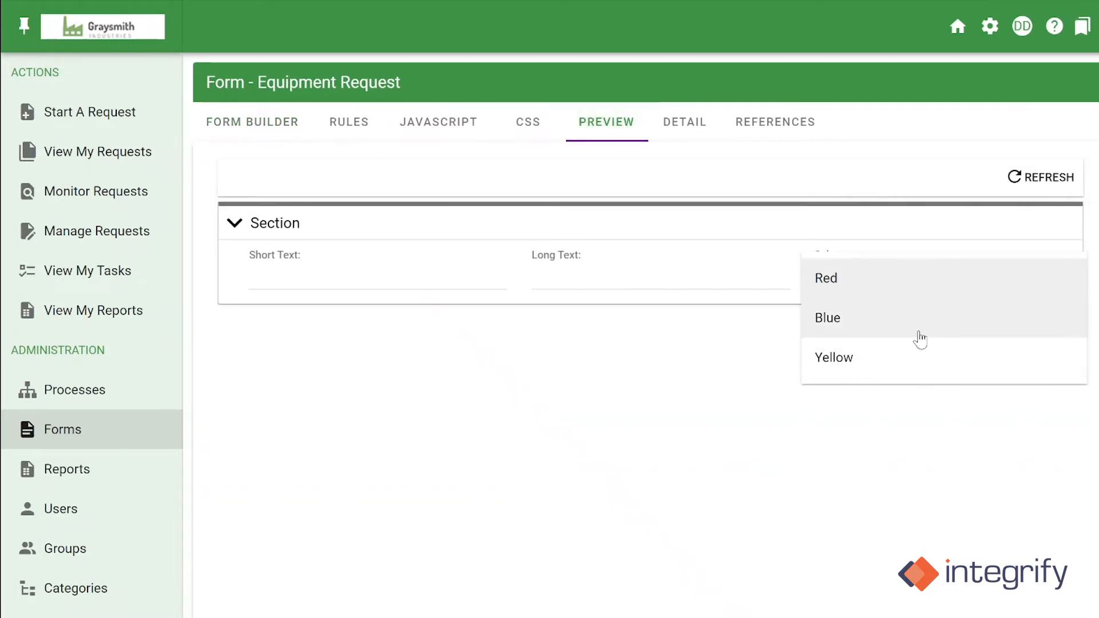
click(926, 281)
click(940, 282)
click(935, 319)
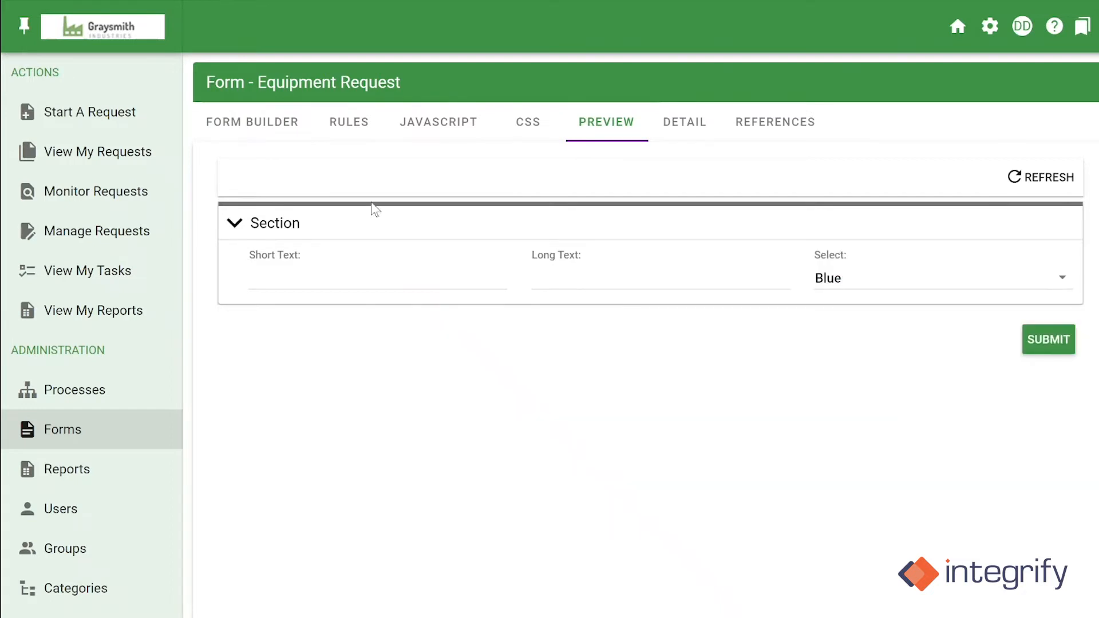
click(265, 139)
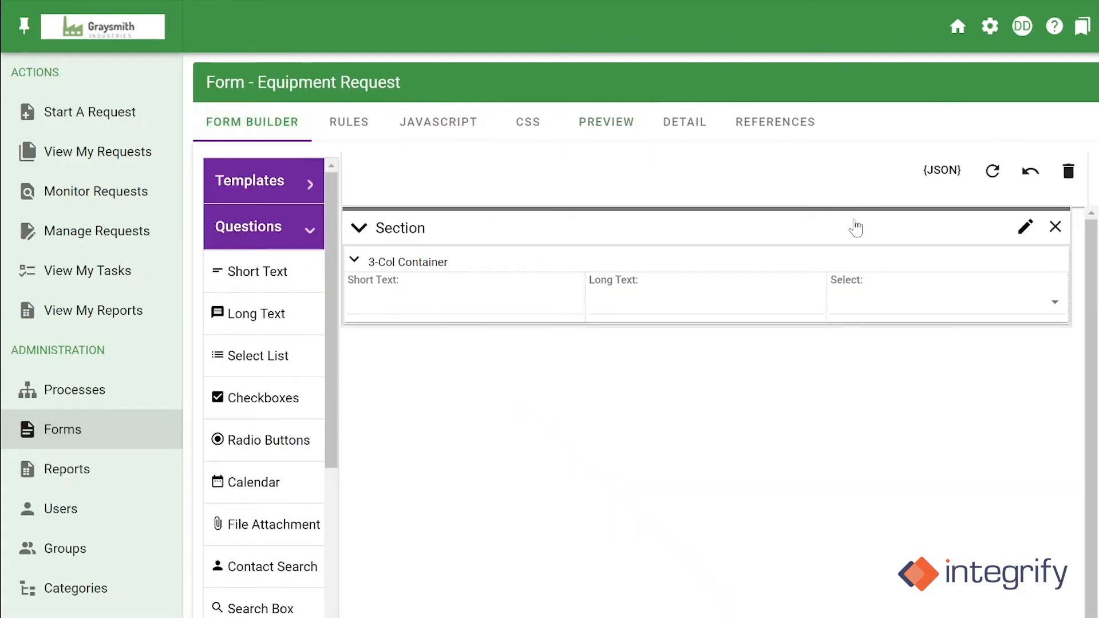
Step: Examine the Select List question's database query settings and close them without saving
mouse_move(942, 292)
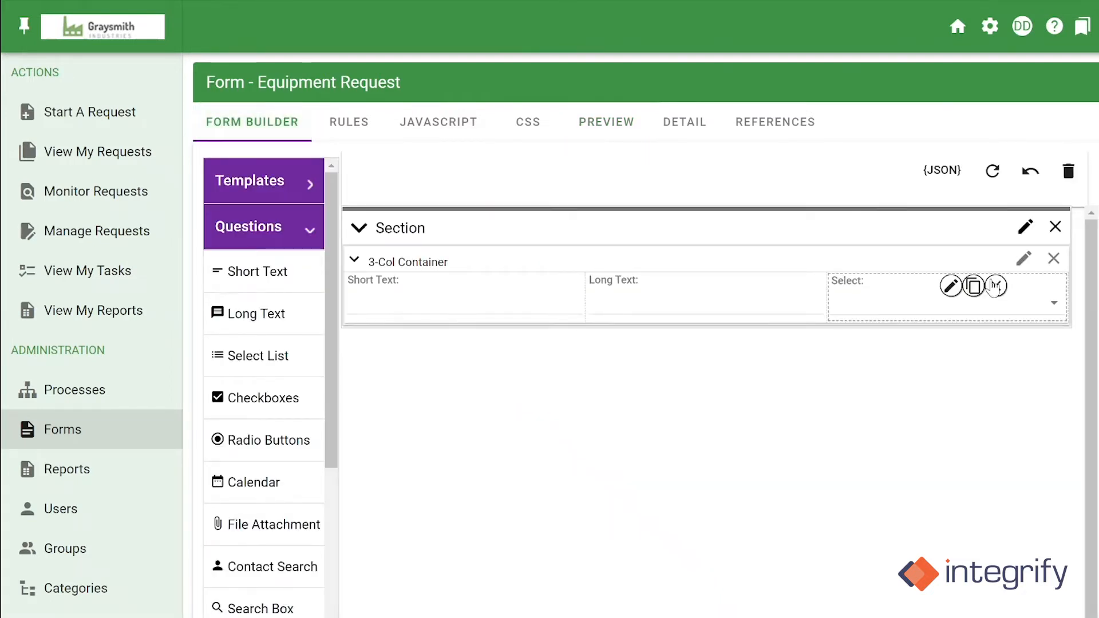
click(951, 287)
click(653, 247)
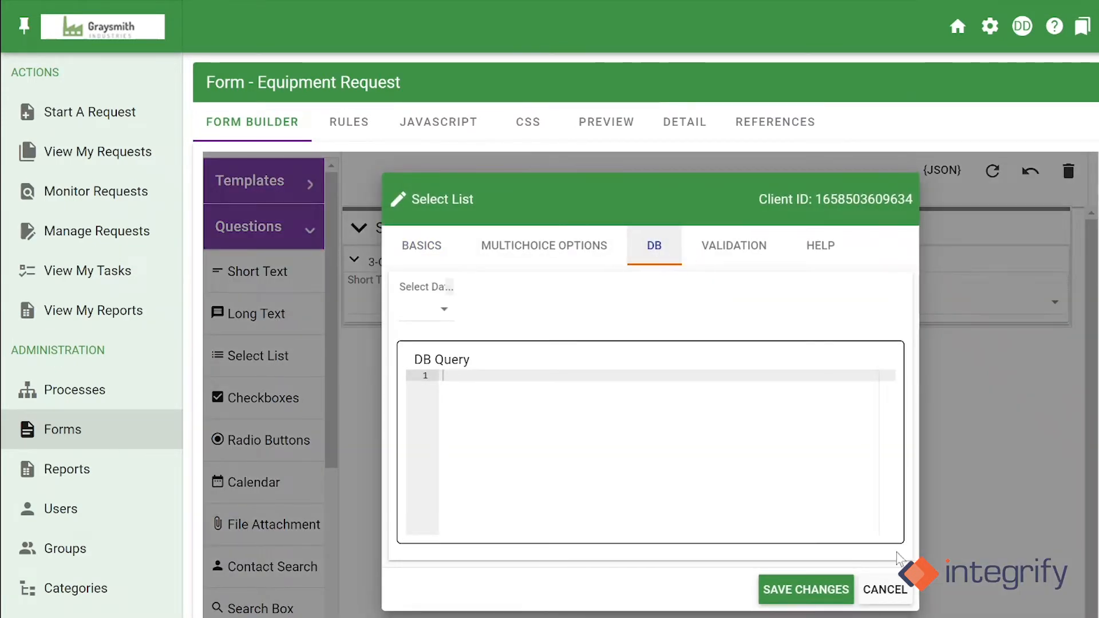
click(898, 589)
Step: Add a Checkboxes question below Short Text in the container's first column, keep its default label, and set its orientation to Vertical
drag(412, 331, 424, 328)
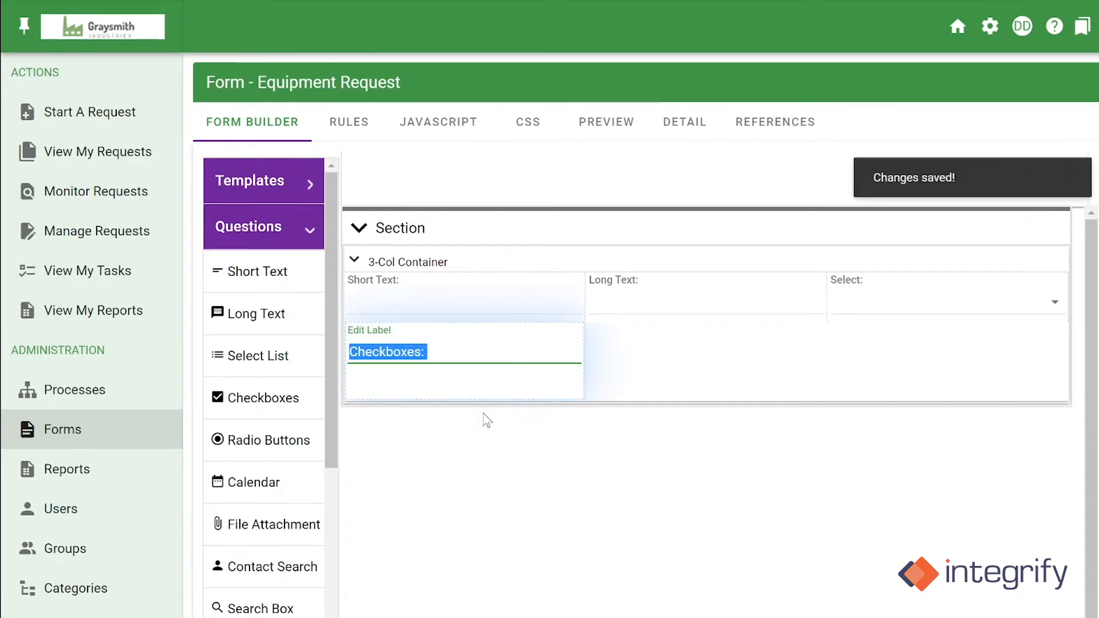
click(470, 428)
mouse_move(468, 338)
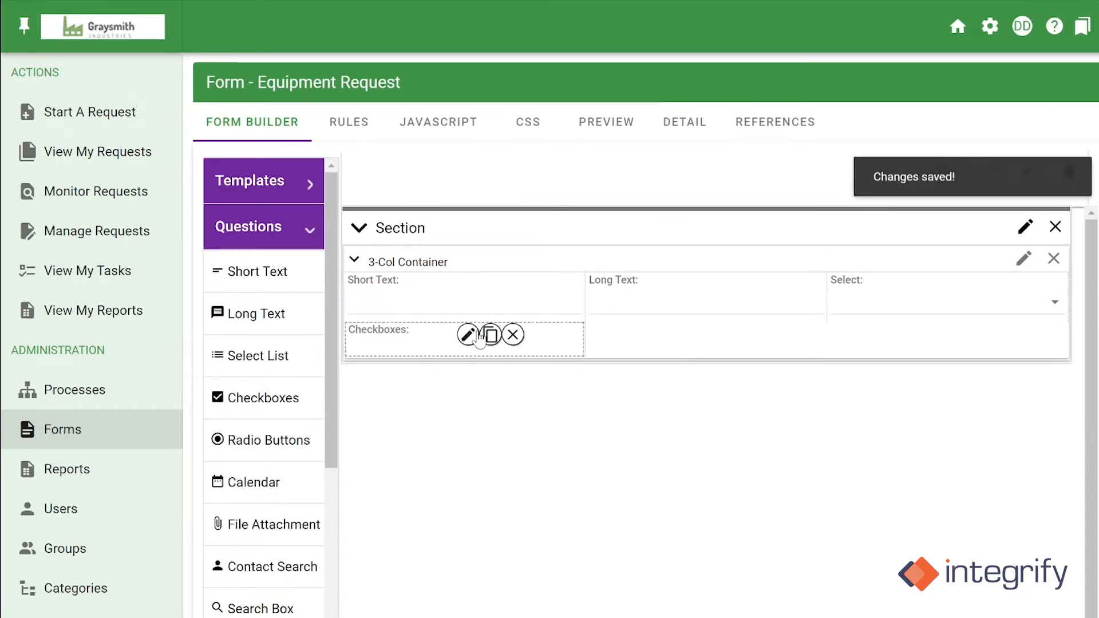
click(468, 336)
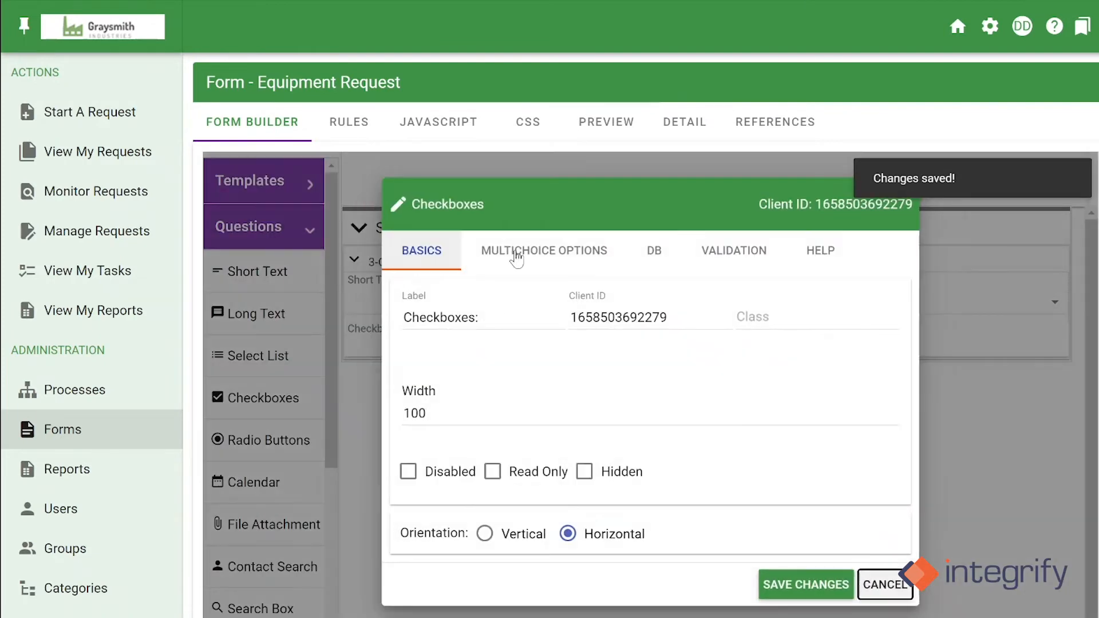
click(514, 252)
click(438, 351)
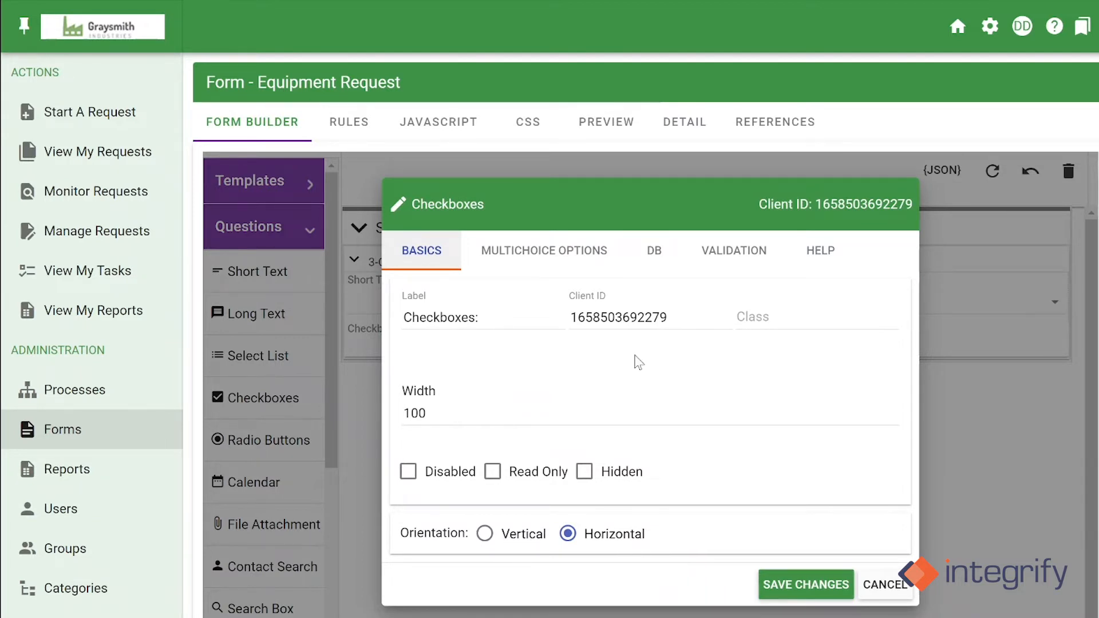
click(510, 537)
Step: Give the Checkboxes question the options Pink, Purple and White, and save the changes
click(543, 250)
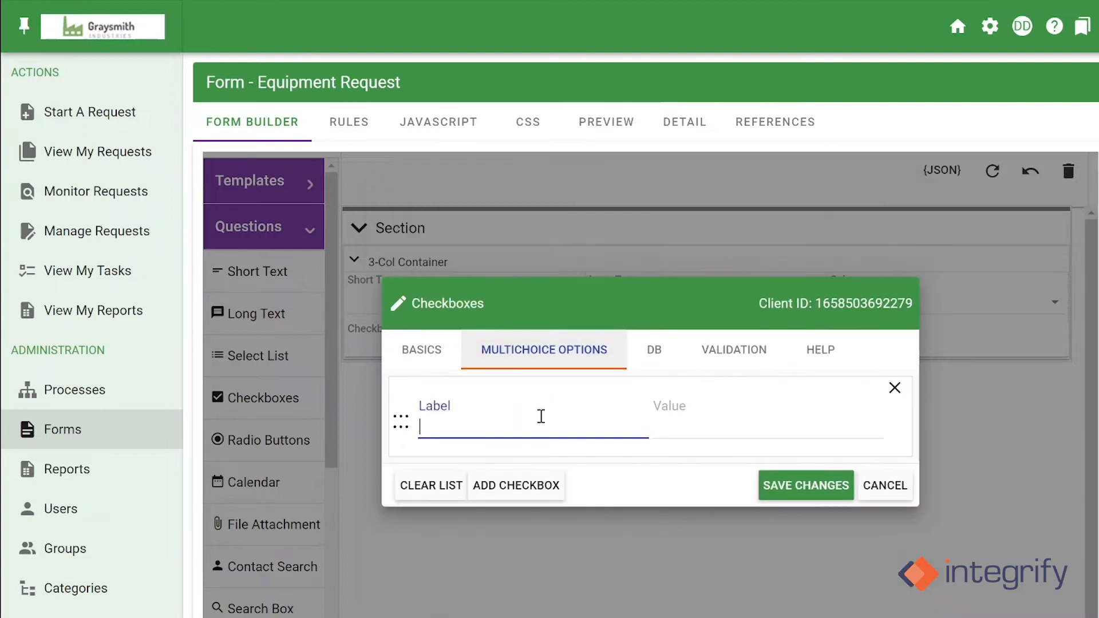
text(Pink)
click(539, 489)
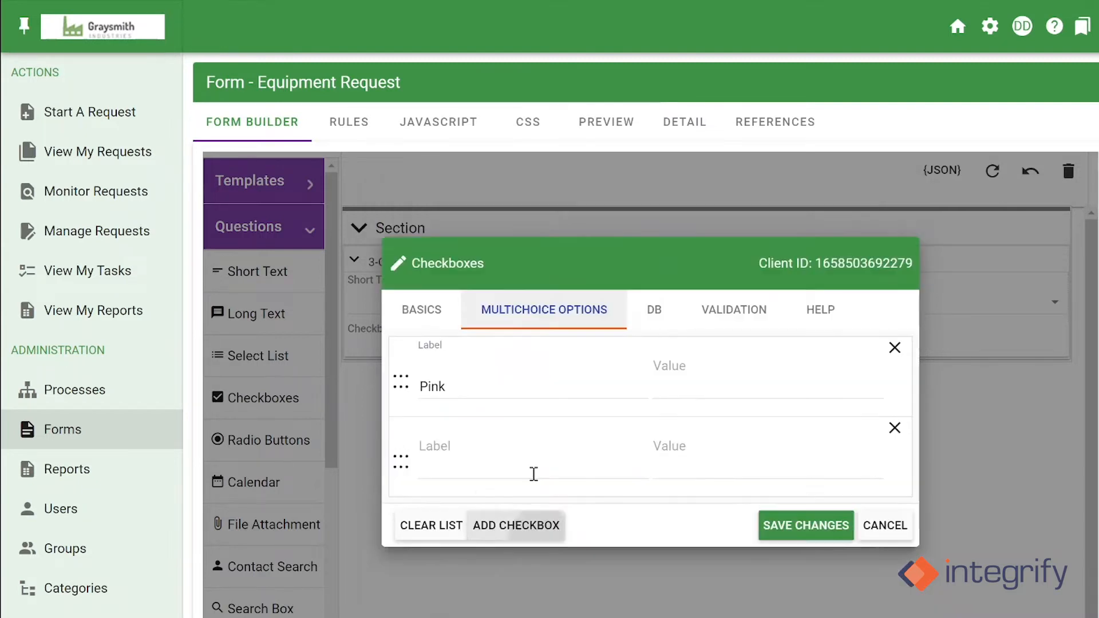
click(533, 467)
text(Purple)
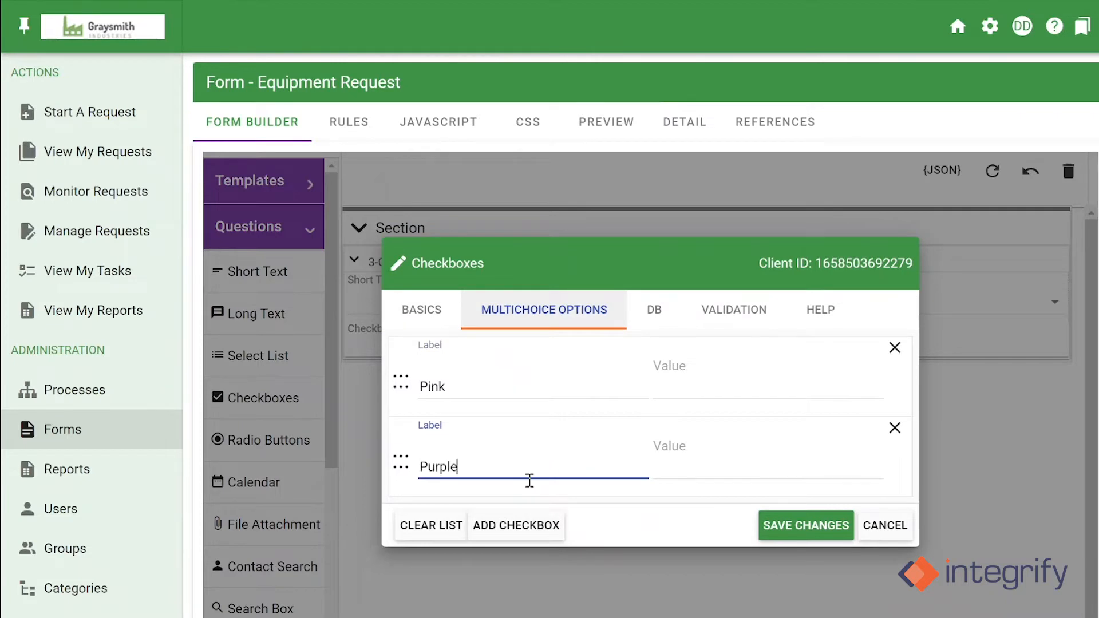
click(522, 525)
click(523, 507)
text(White)
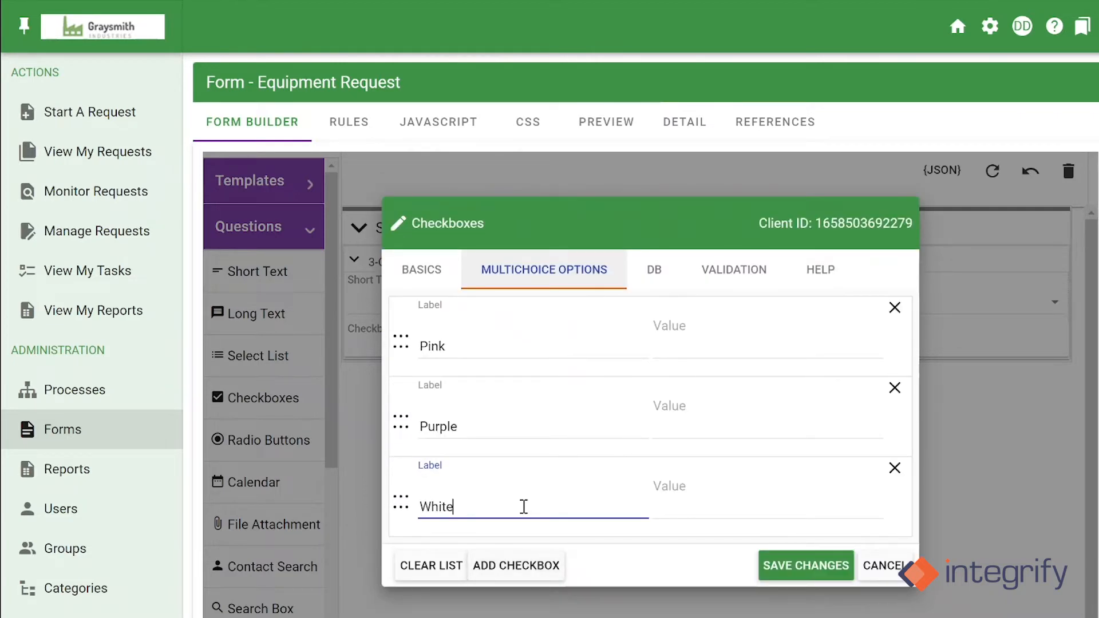
click(808, 565)
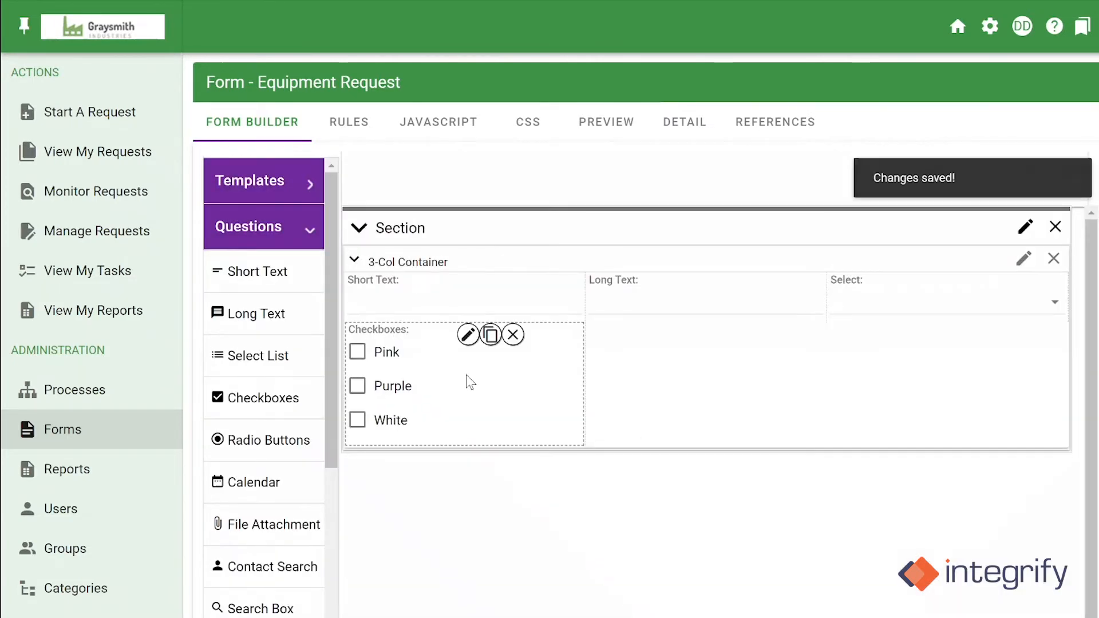
Step: Set the Checkboxes question's orientation to Horizontal and save the changes
click(467, 335)
click(567, 534)
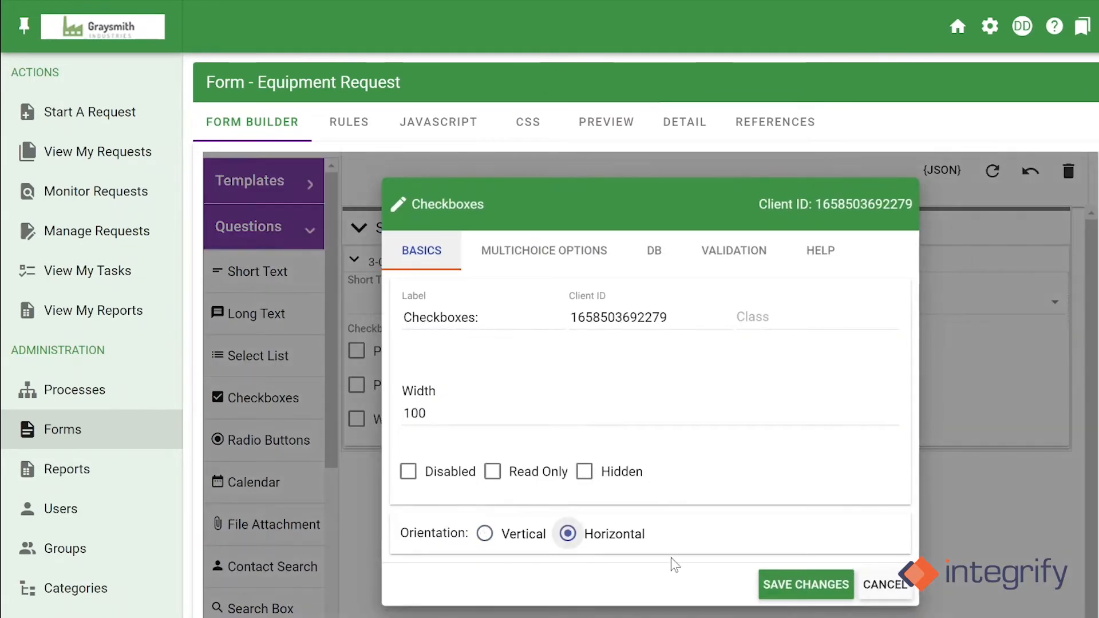
click(823, 587)
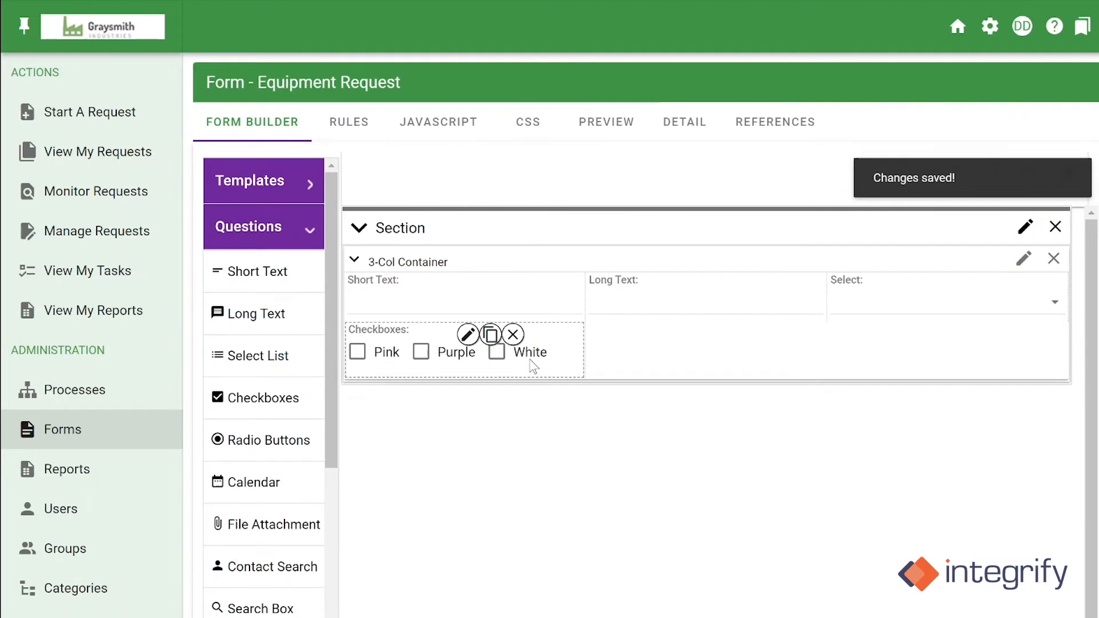
Step: Add a Radio Buttons question below Long Text with the options Red, White and Blue, and save the changes
drag(290, 444, 740, 344)
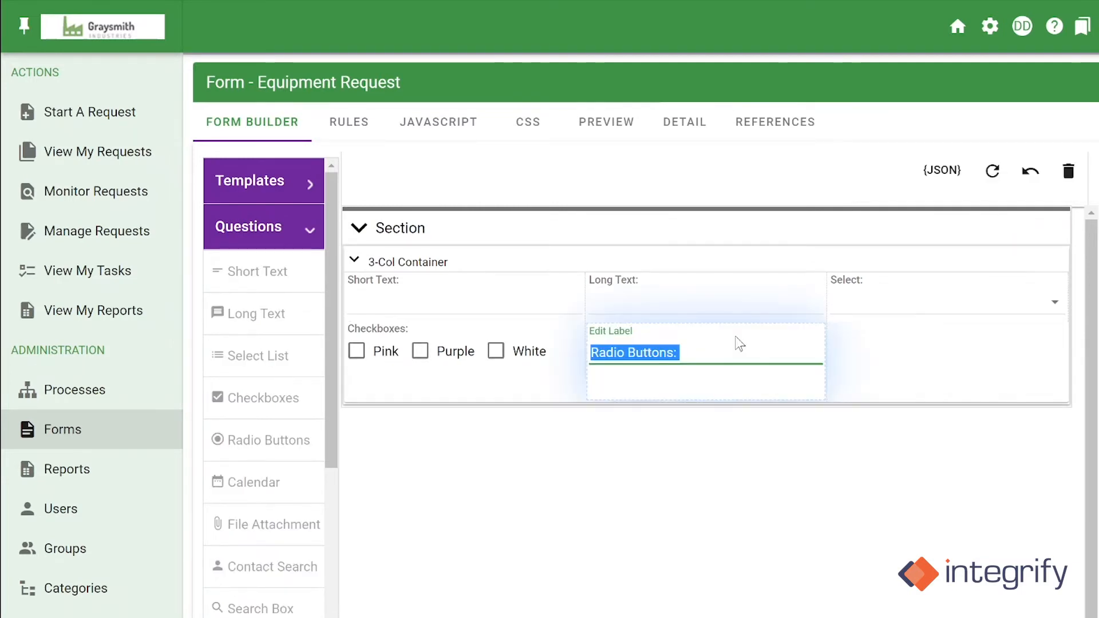
click(708, 337)
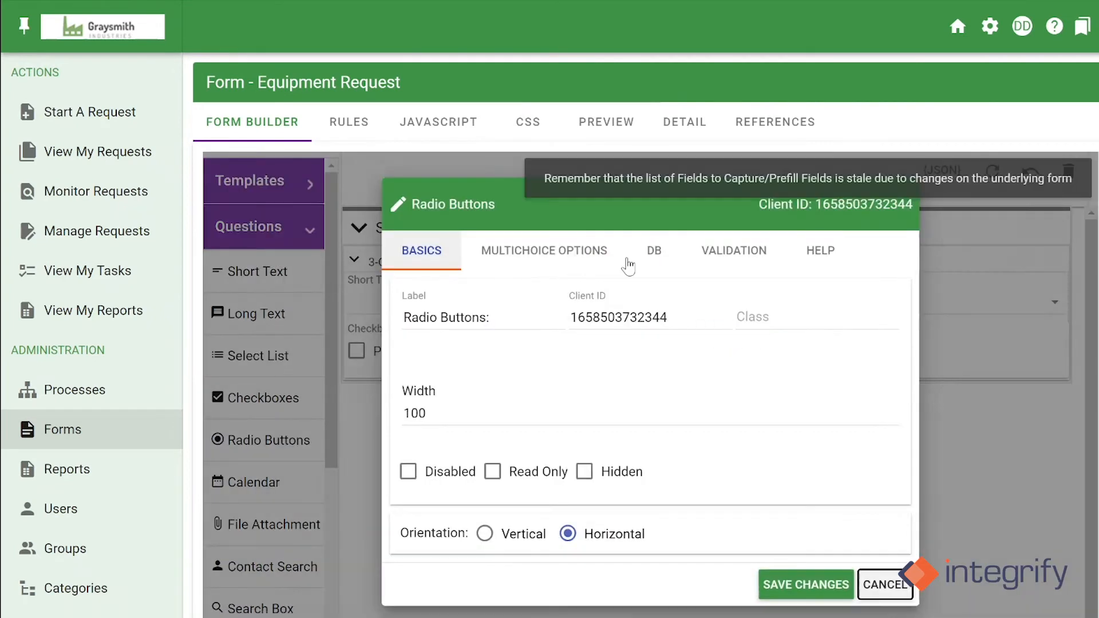
click(553, 252)
text(Red)
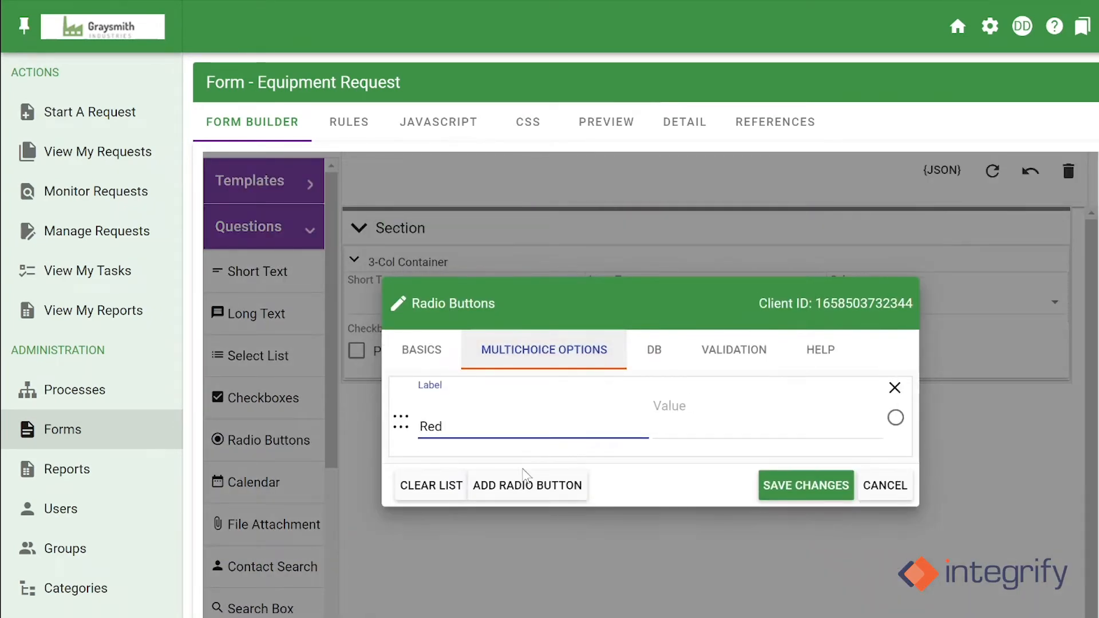
click(524, 483)
click(551, 458)
text(White)
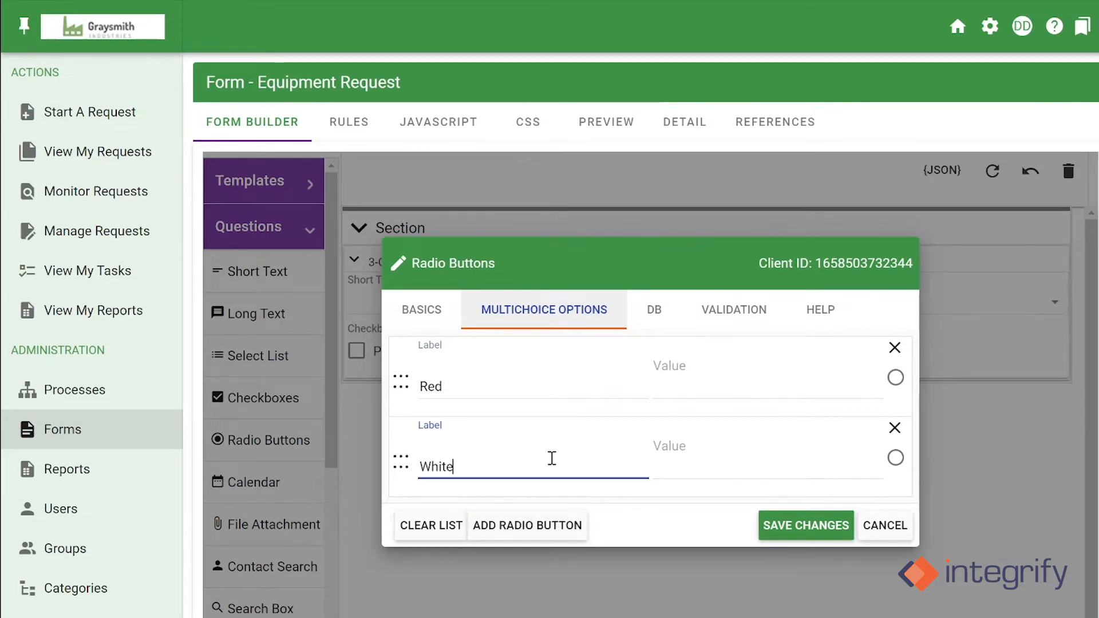
click(552, 523)
click(552, 513)
text(Blue)
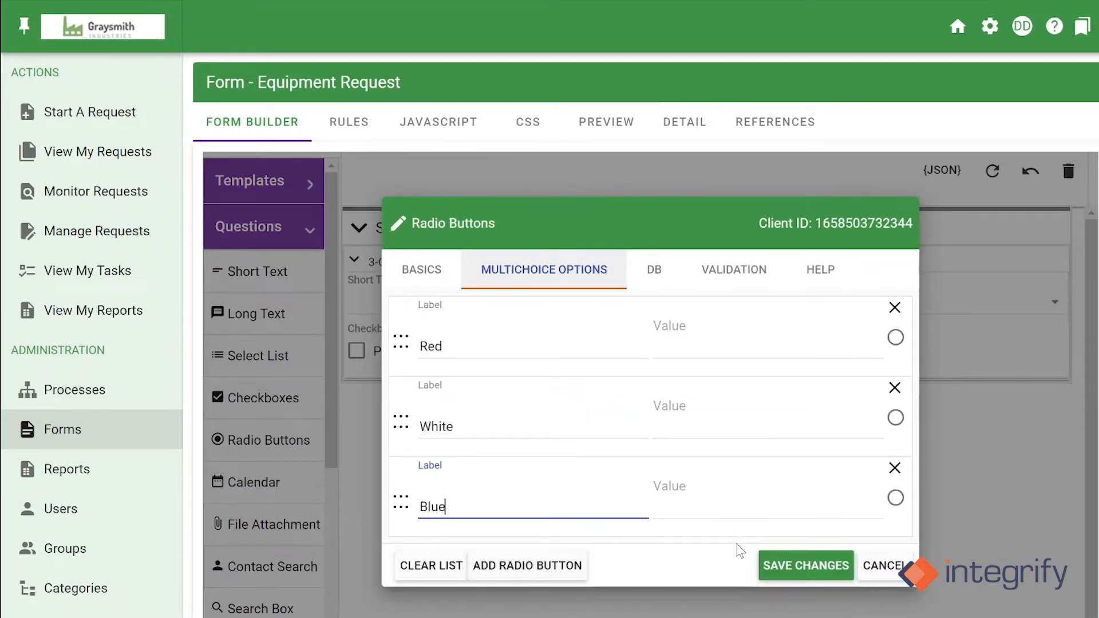
click(807, 565)
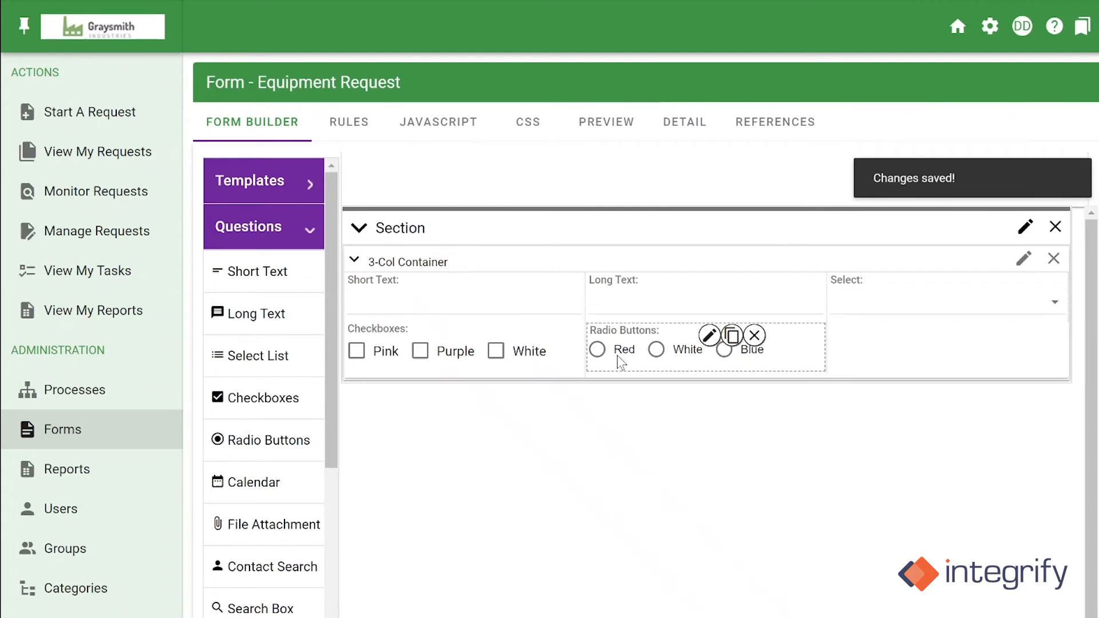
Step: Preview the form, test each radio button ending on Blue, tick the Pink, Purple and White checkboxes, and return to the form builder
click(569, 128)
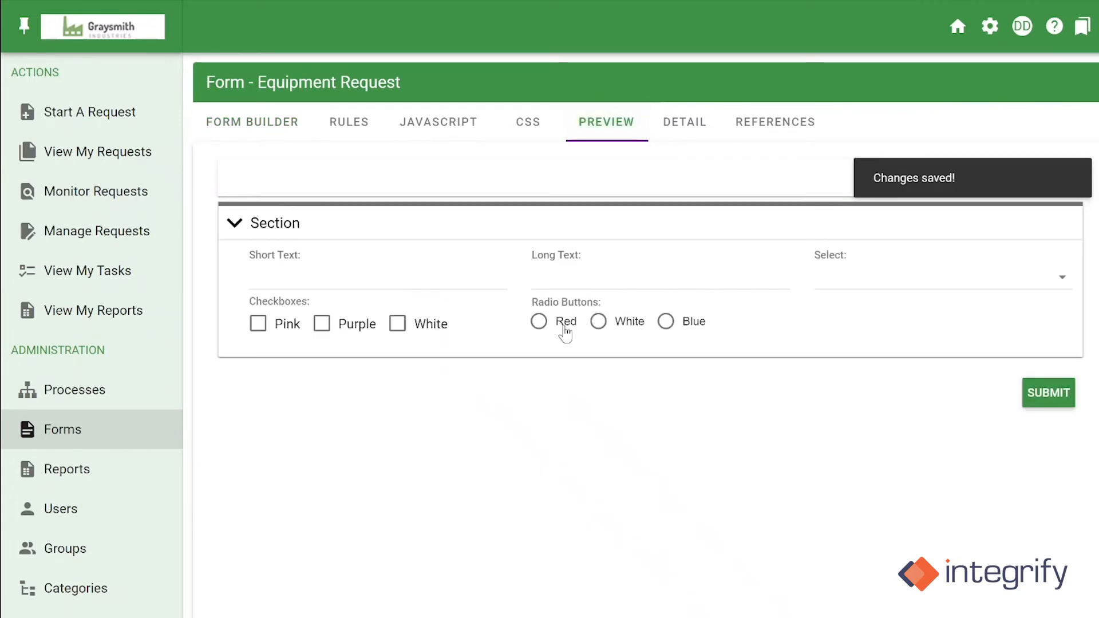
click(566, 326)
click(600, 322)
click(667, 322)
click(344, 332)
click(399, 326)
click(265, 326)
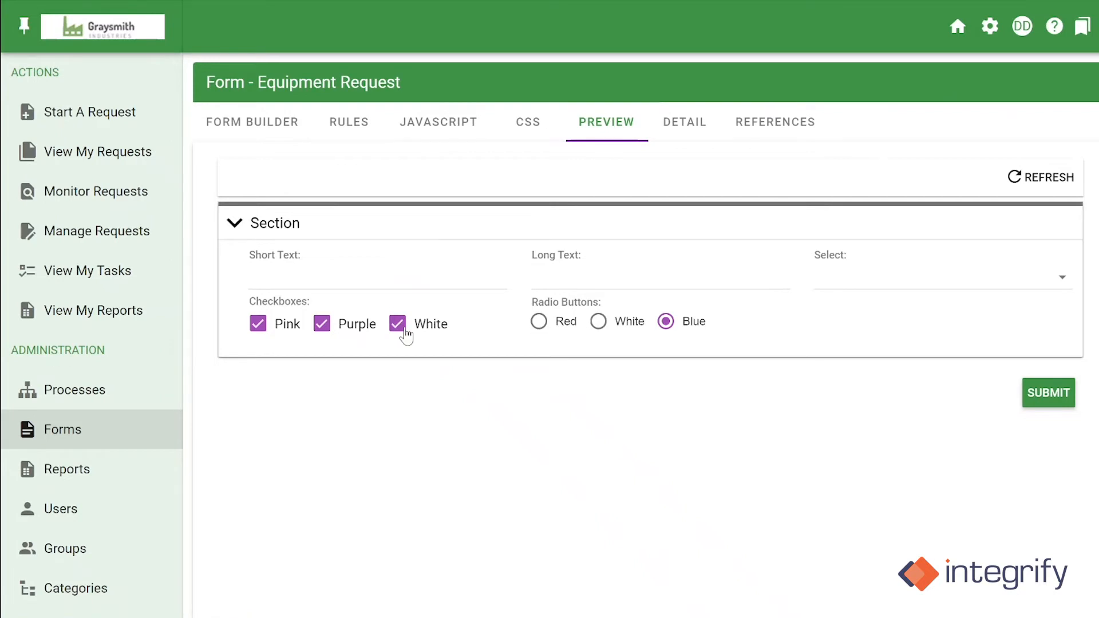
click(258, 121)
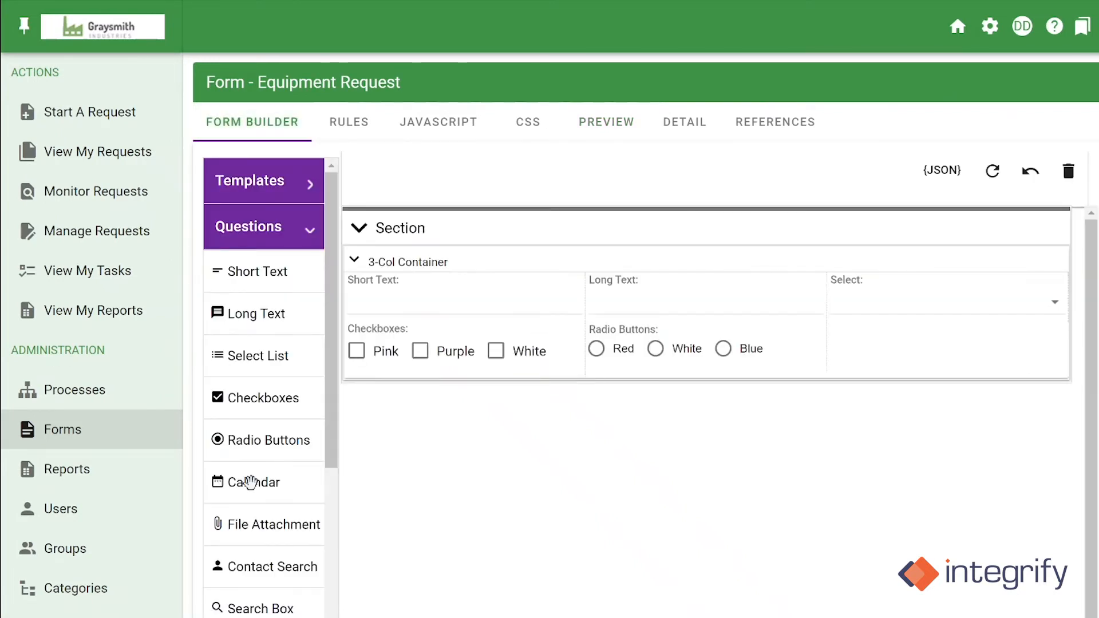
Step: Add a Calendar question below the select list, make it Read Only and initialized with today's date, and check it in the form preview
drag(252, 483, 905, 328)
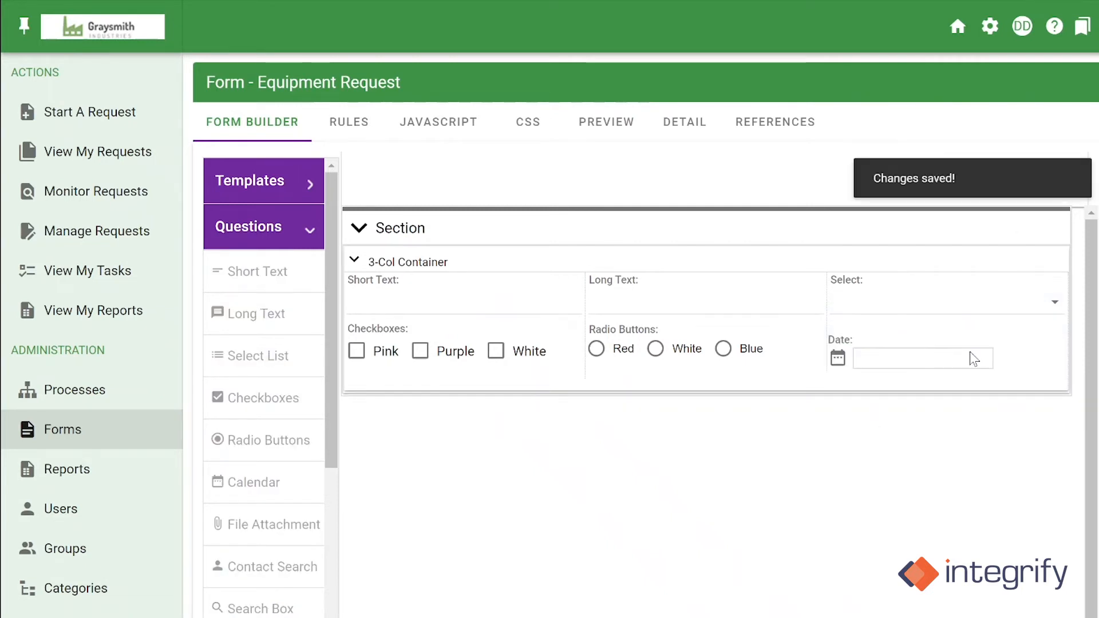
click(951, 335)
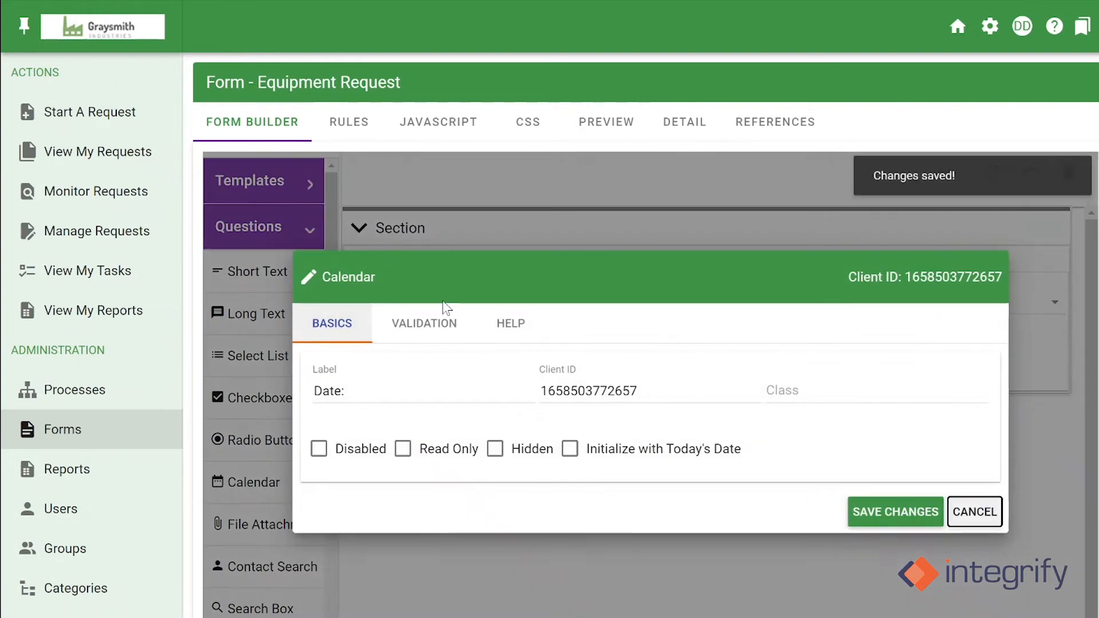
click(569, 451)
click(411, 452)
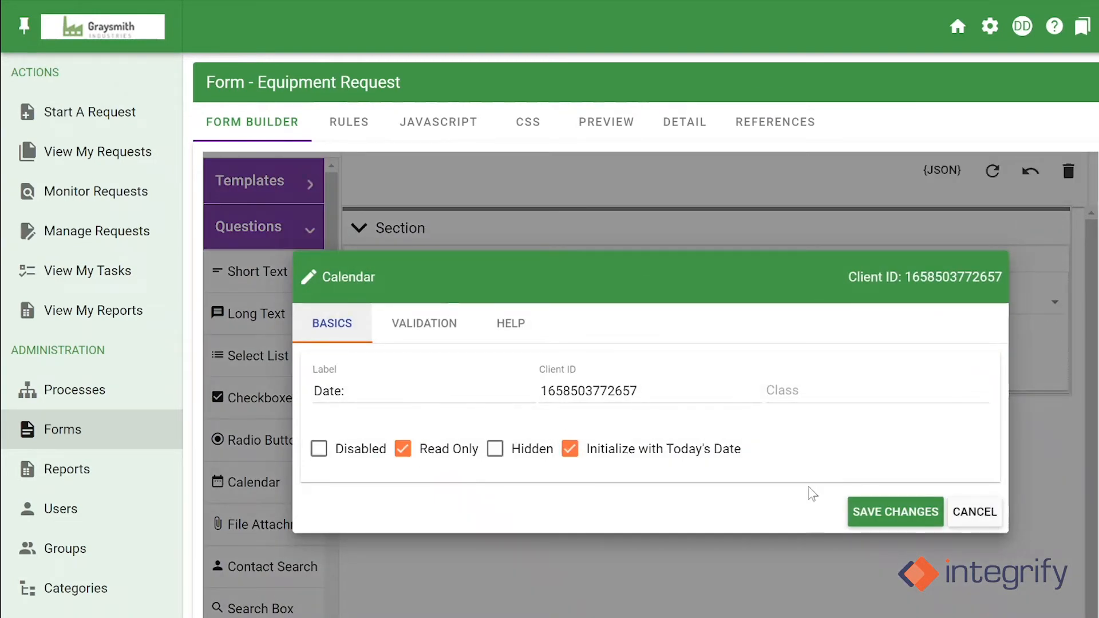
click(895, 512)
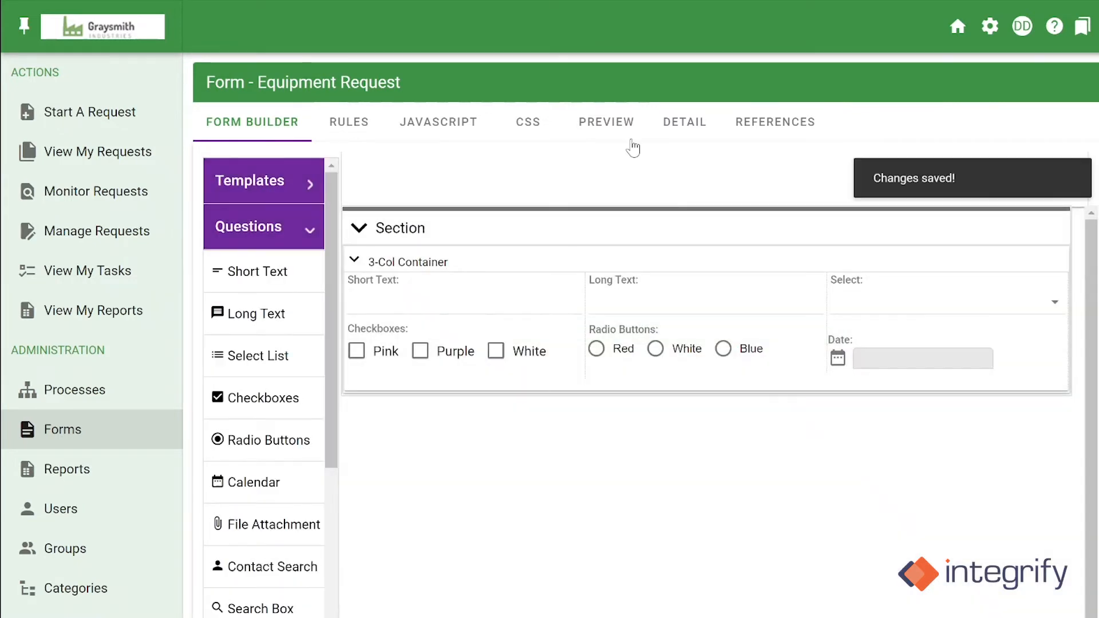
click(631, 137)
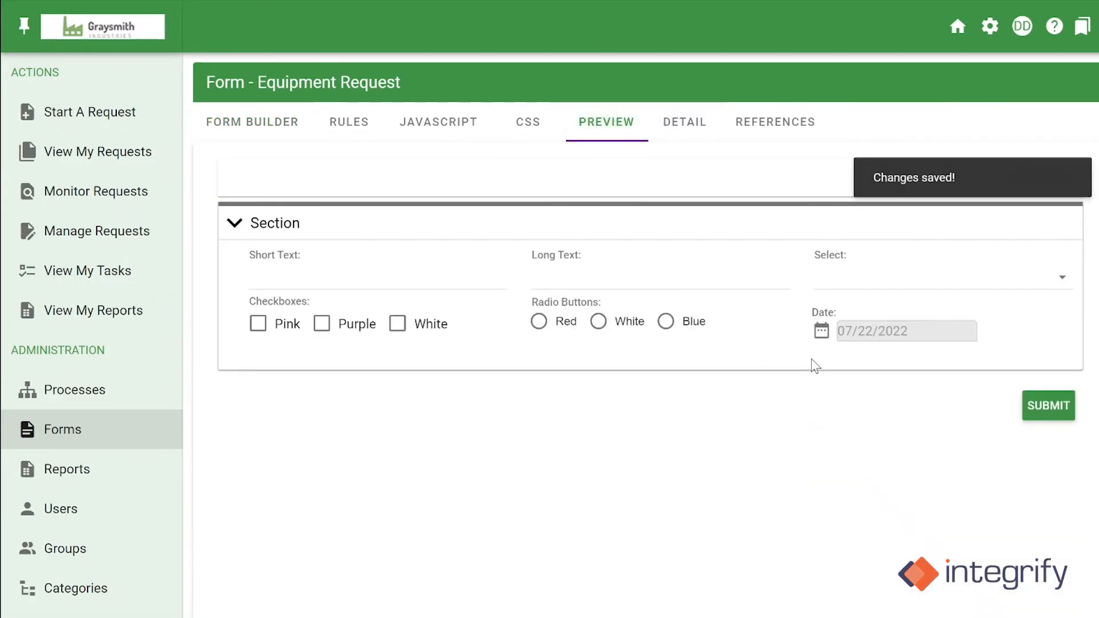
click(252, 122)
Step: Add a File Attachment question below the checkboxes and a Contact Search question below the radio buttons, keeping the default labels
drag(269, 525, 491, 422)
click(450, 467)
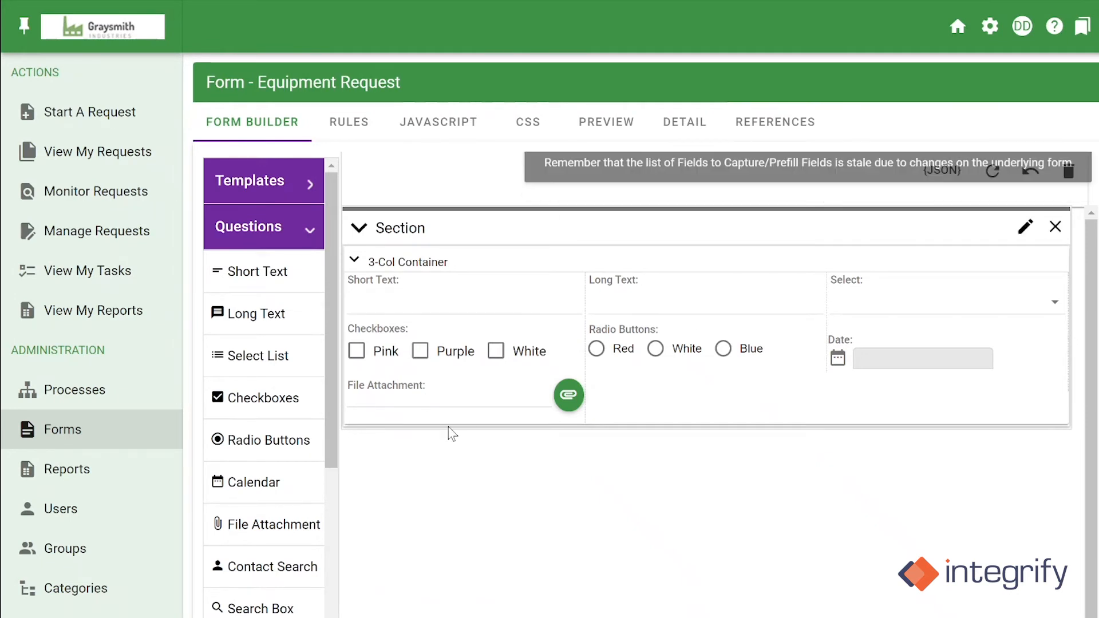
scroll(267, 484, down, 5)
drag(273, 410, 720, 378)
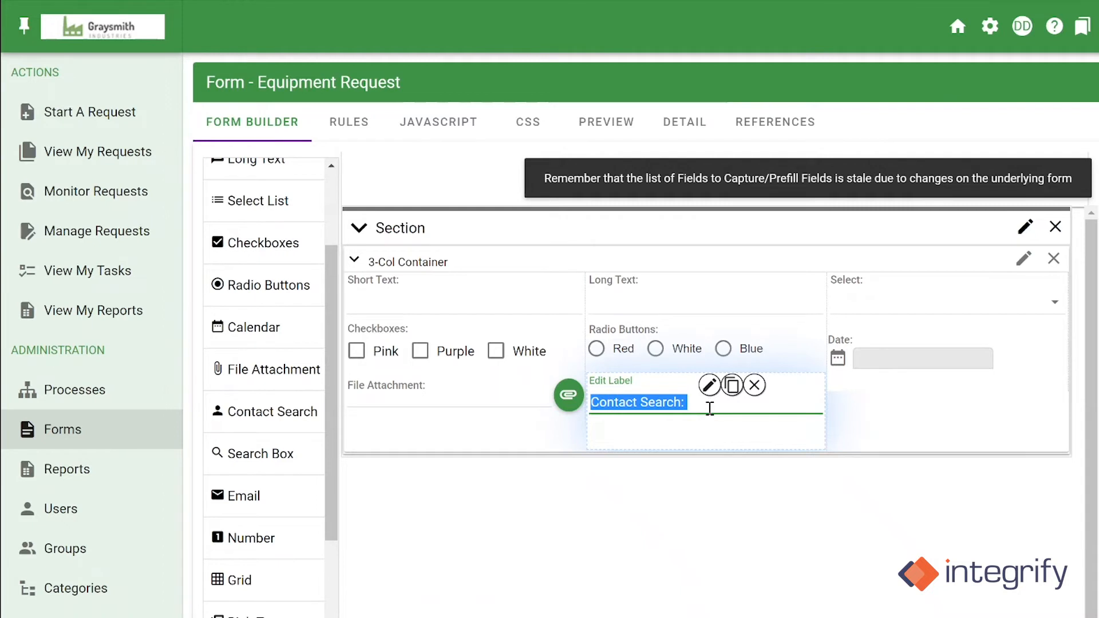
click(662, 507)
Step: Add a Search Box question below the date field with its default label, and review its settings
drag(260, 453, 984, 393)
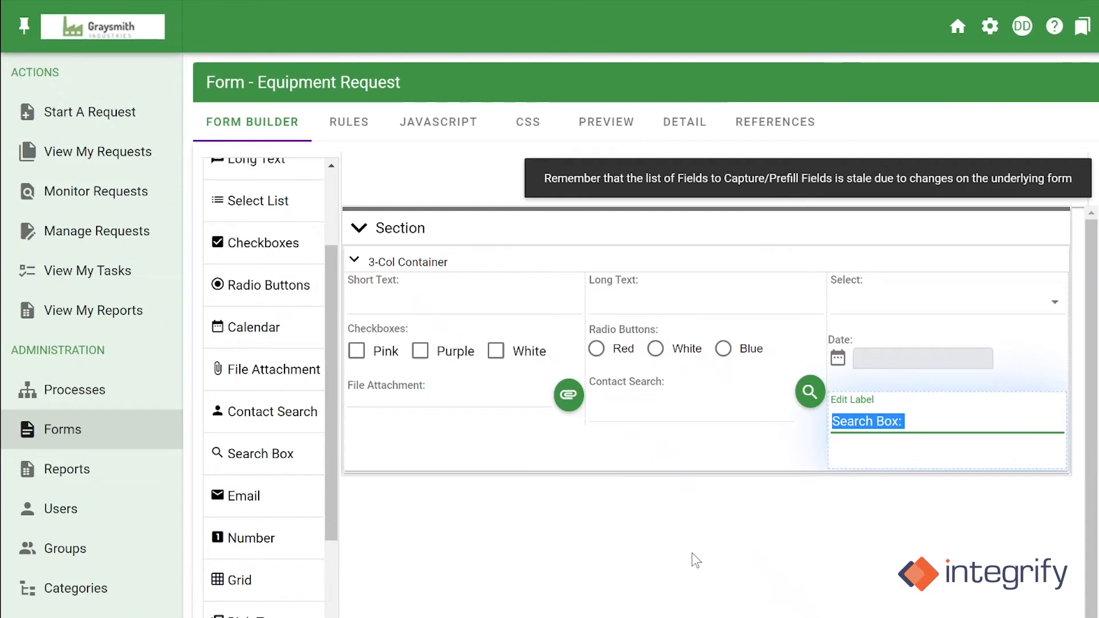
click(681, 567)
mouse_move(977, 404)
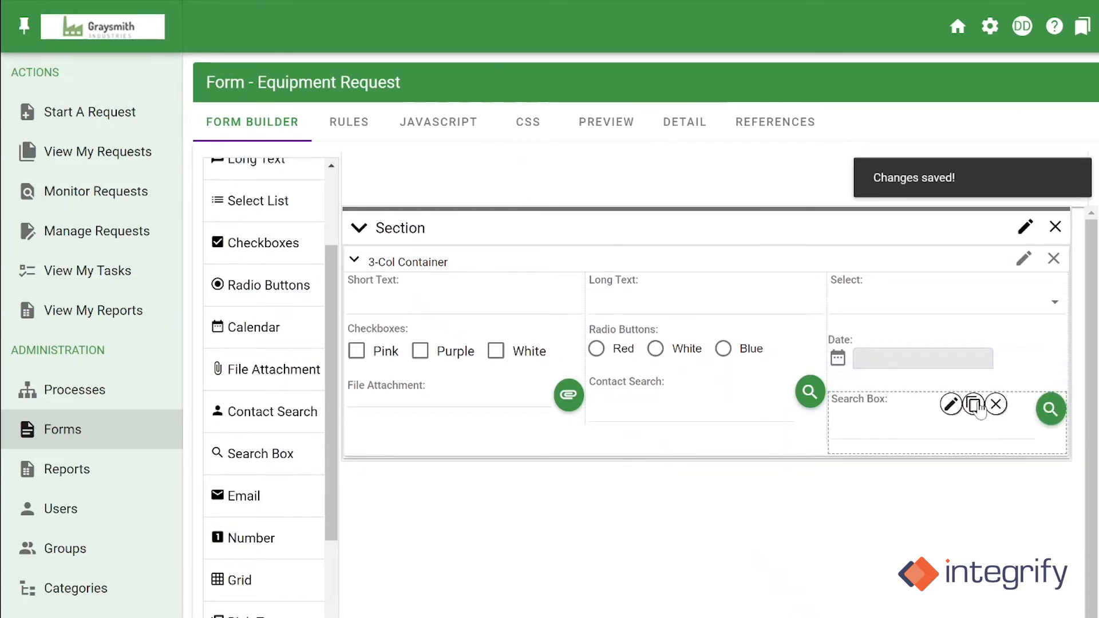
click(950, 405)
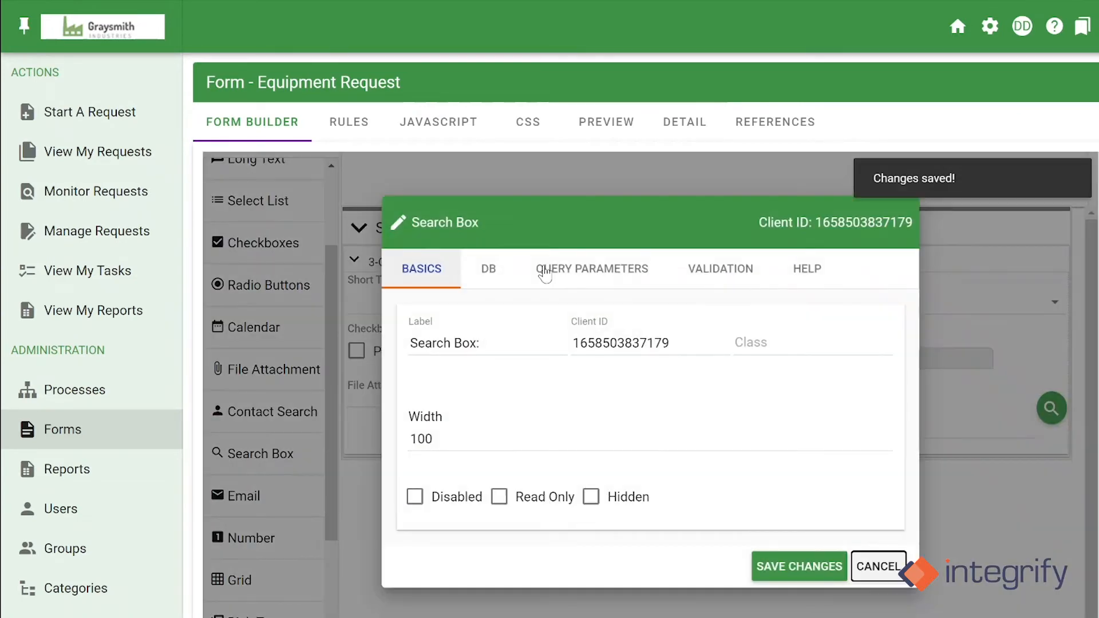
click(515, 273)
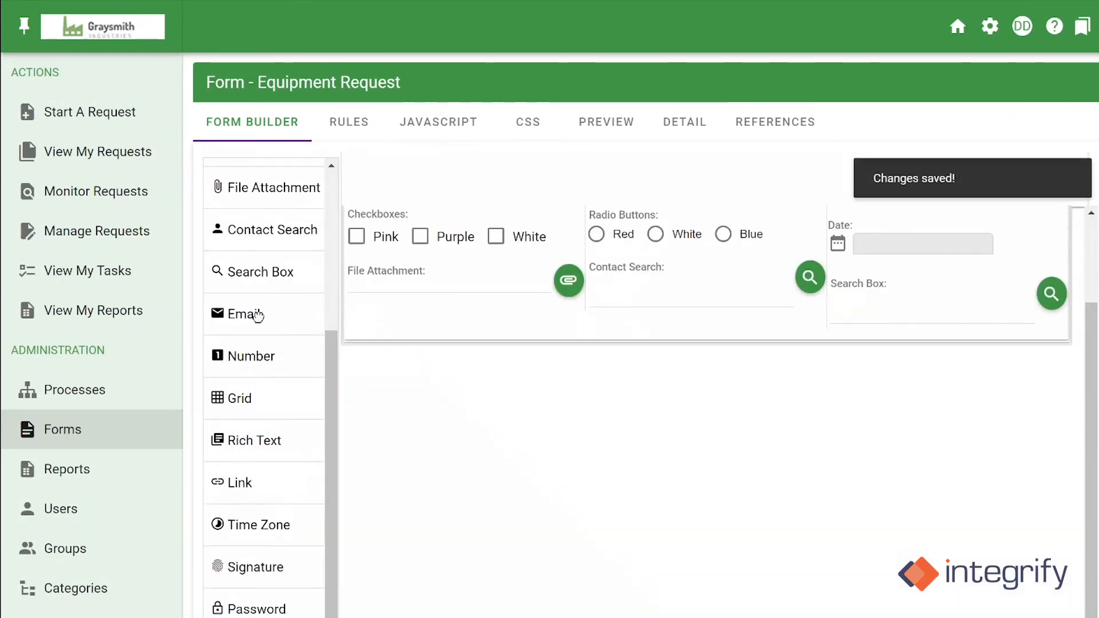
Step: Add an Email question below File Attachment and a Number question below Contact Search, keeping the default labels
drag(258, 317, 468, 297)
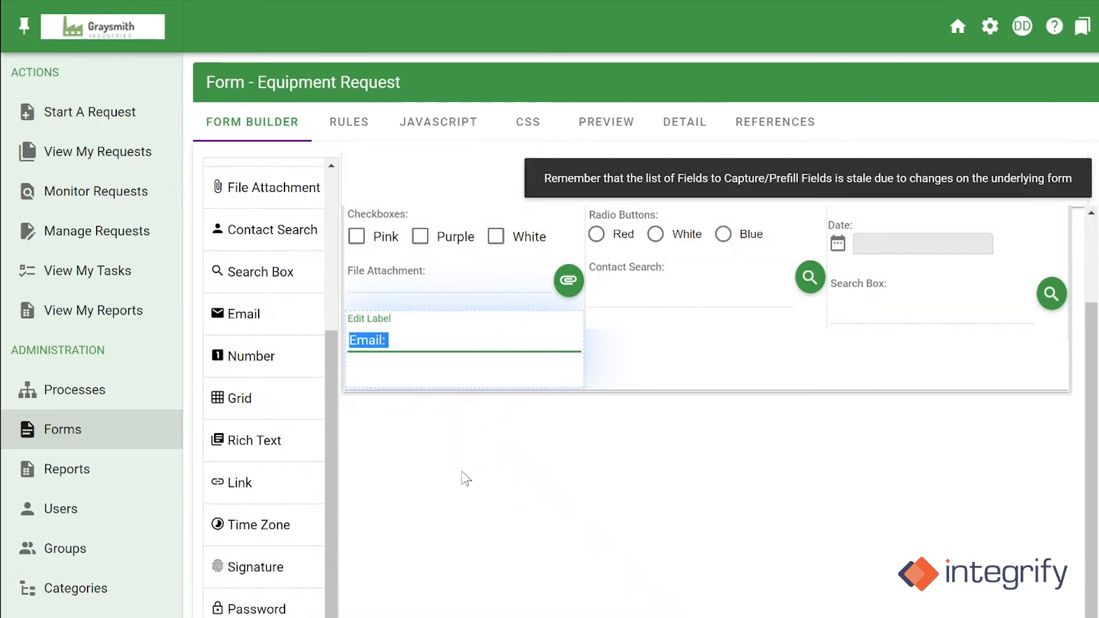
click(441, 530)
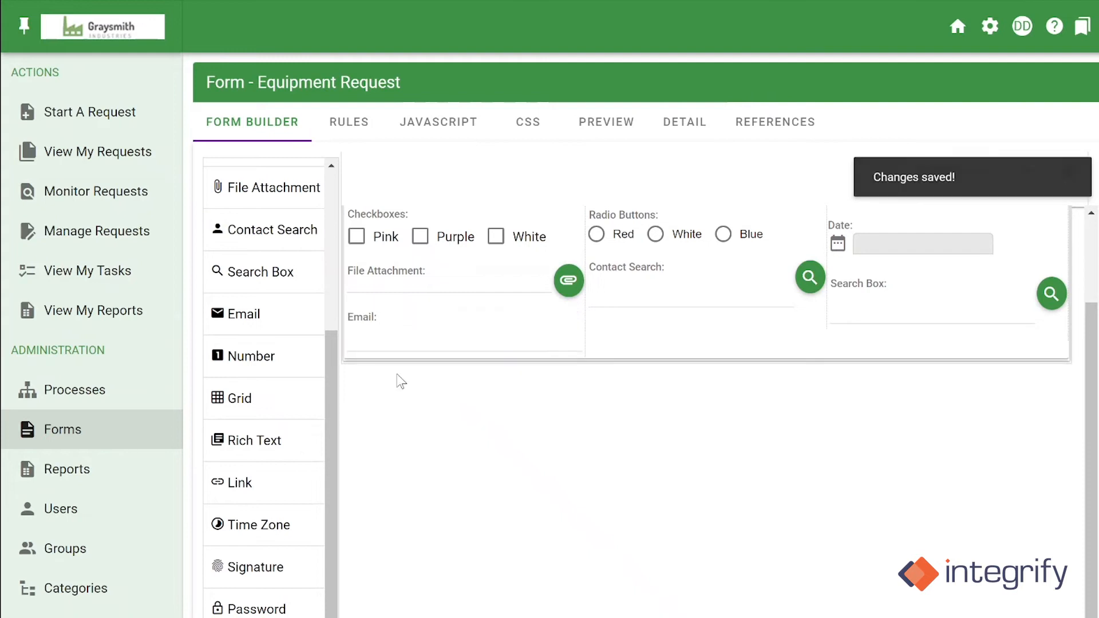
drag(261, 362, 702, 373)
click(682, 447)
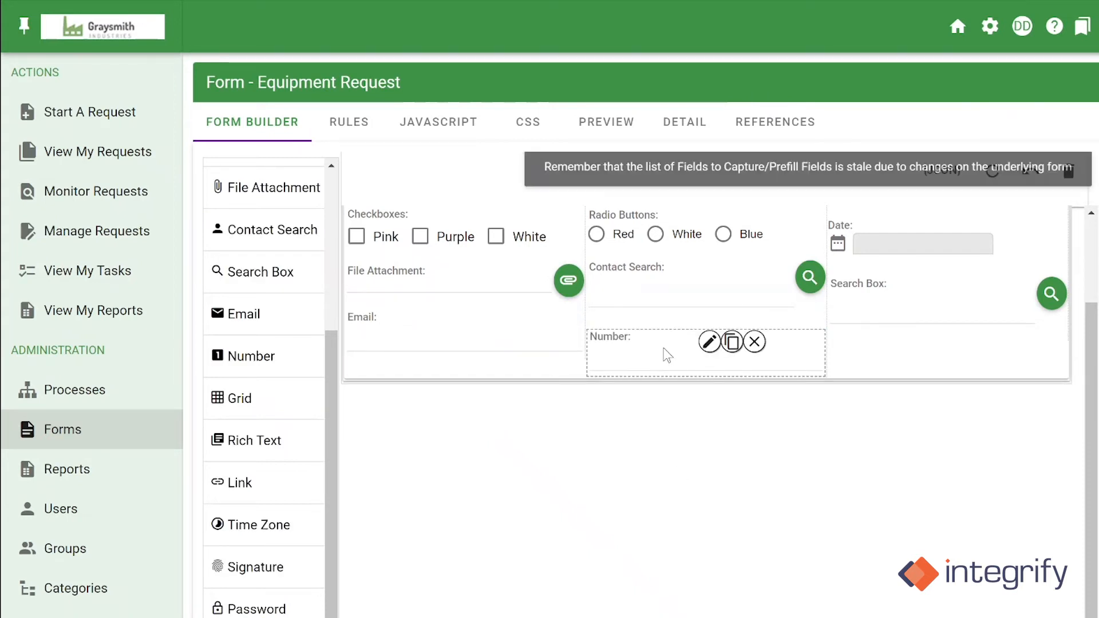
Step: Try currency formatting in the Number question's settings, view the available currencies, and discard the change
click(709, 343)
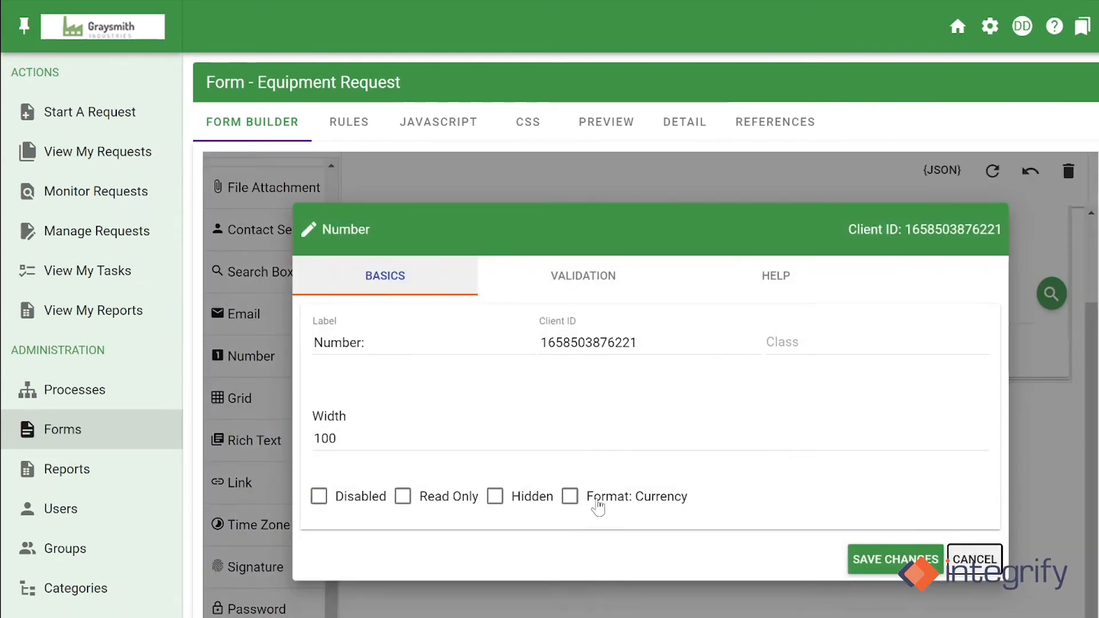
click(653, 498)
click(747, 504)
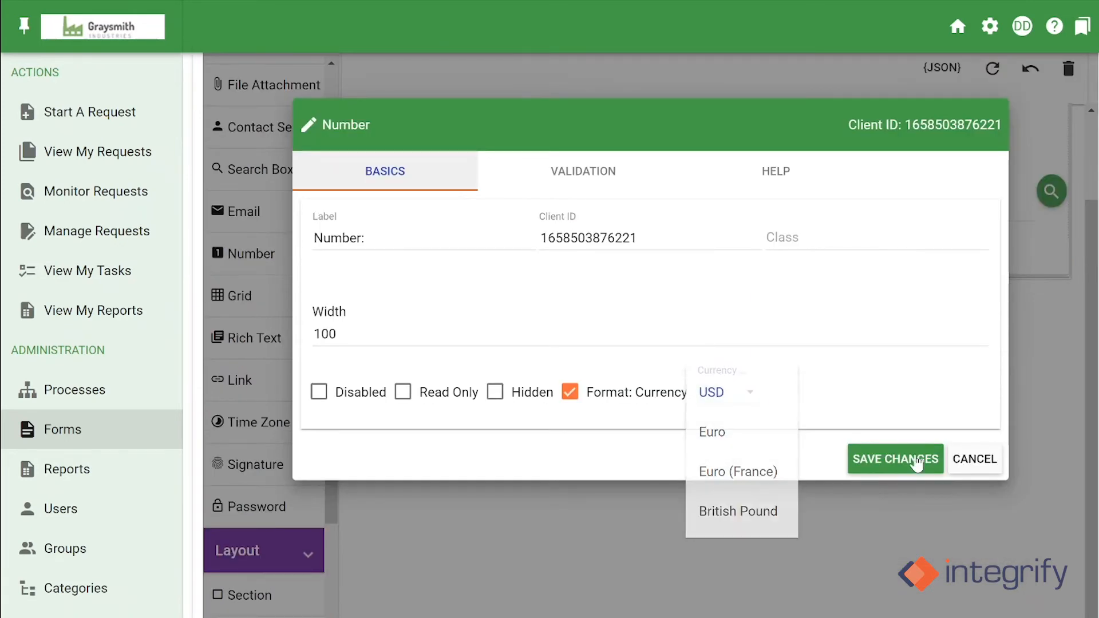
click(990, 466)
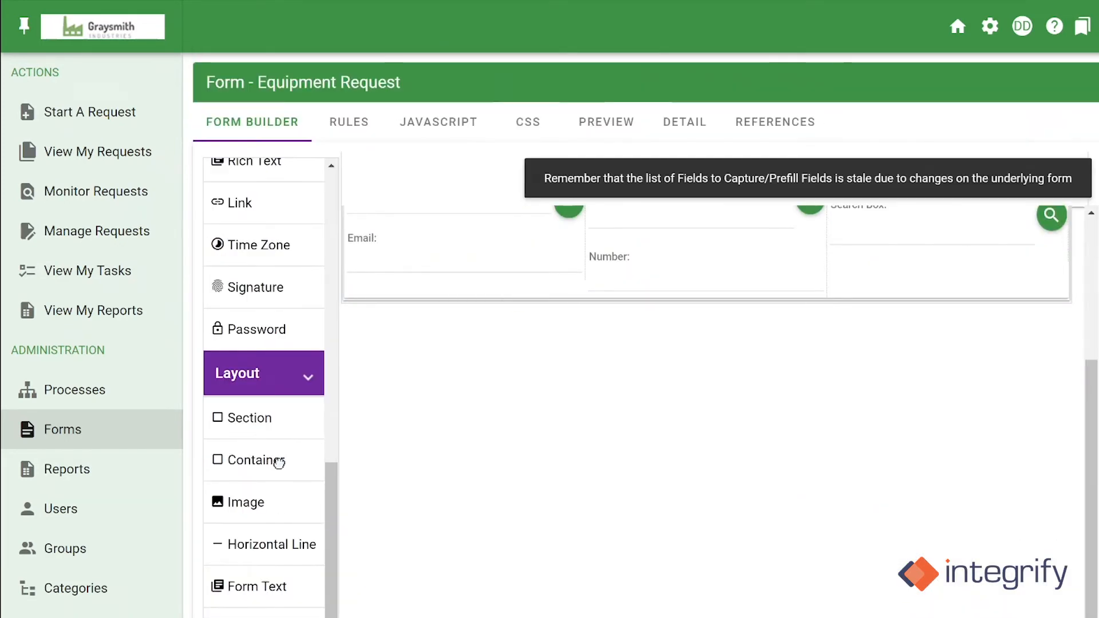
Step: Add a one-column container below the three-column container and place a Grid question in it
drag(279, 463, 579, 304)
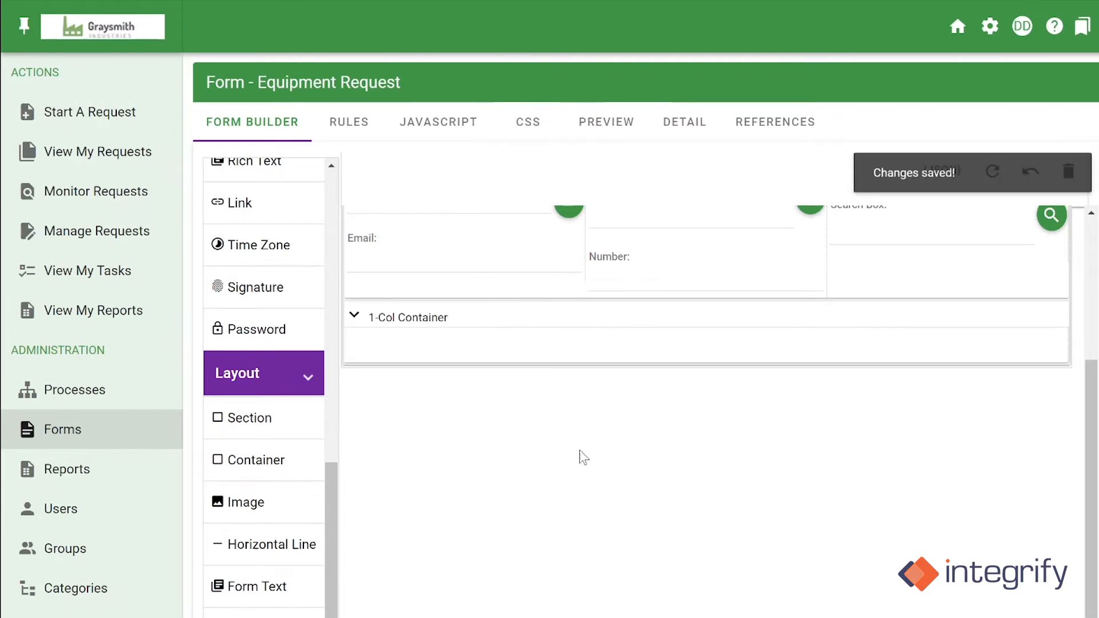
scroll(270, 248, up, 3)
drag(270, 257, 487, 366)
Step: Define two editable Text columns, Column 1 and Column 2, in the Grid question's settings
click(903, 344)
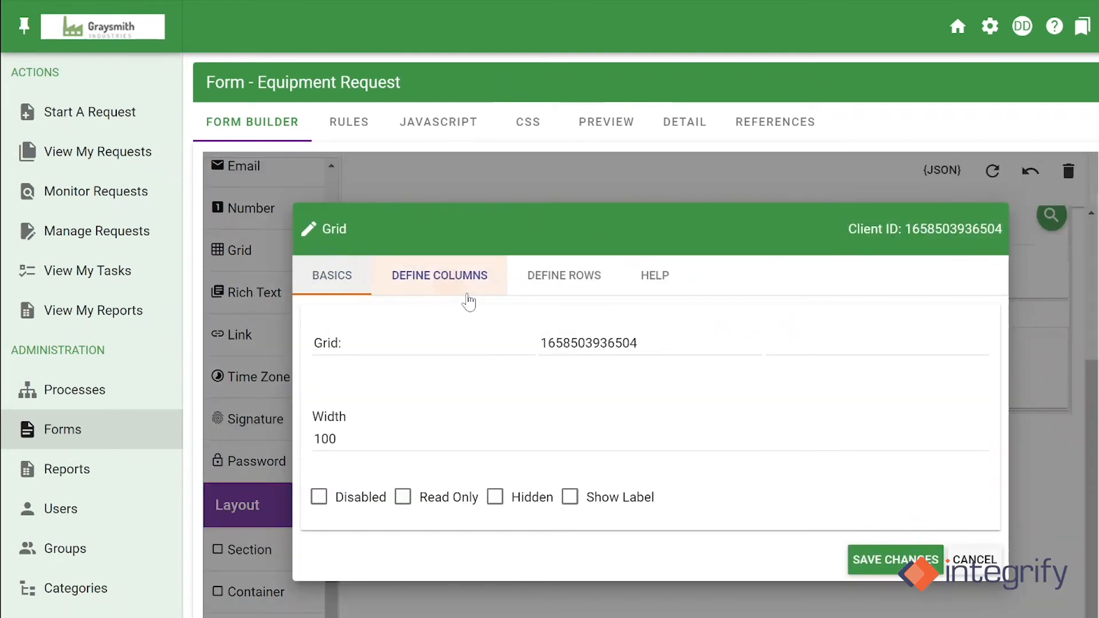
click(465, 290)
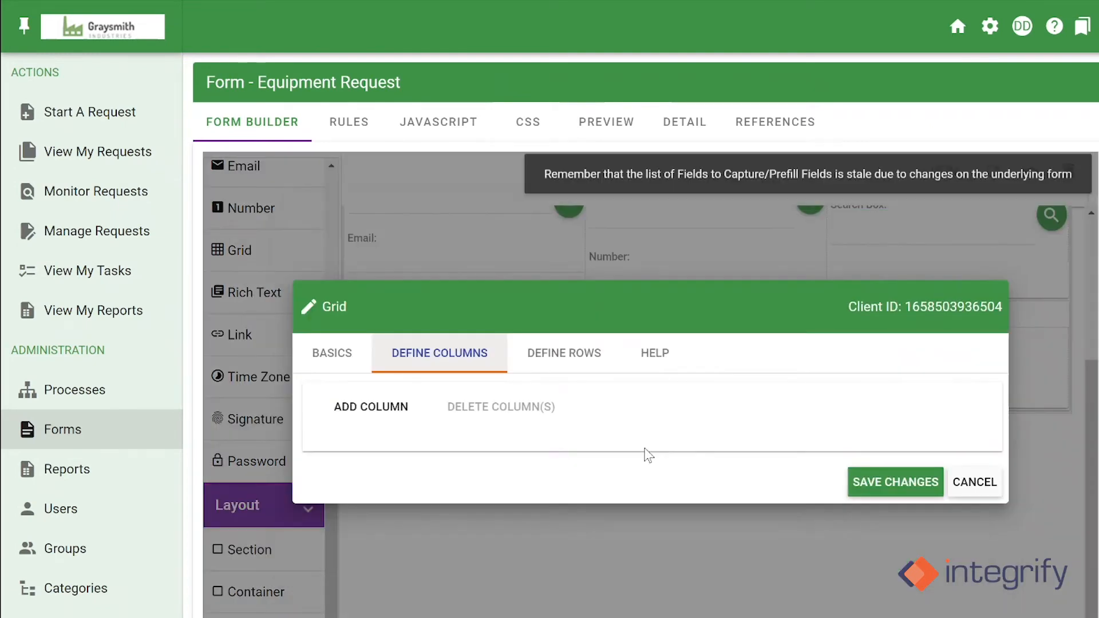
click(404, 411)
scroll(729, 503, down, 5)
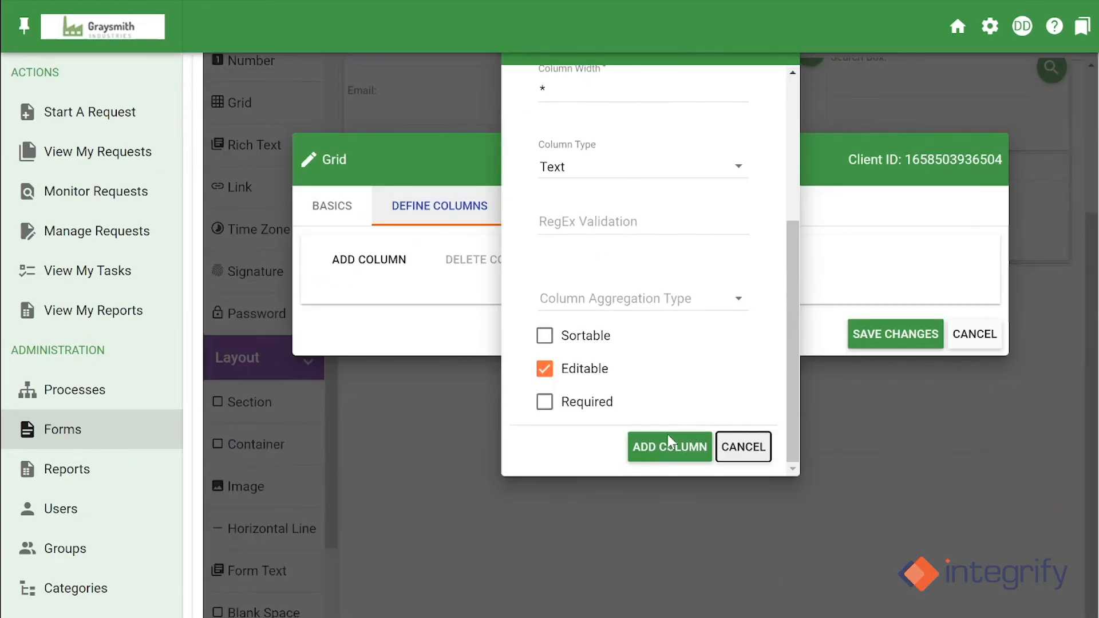
click(668, 444)
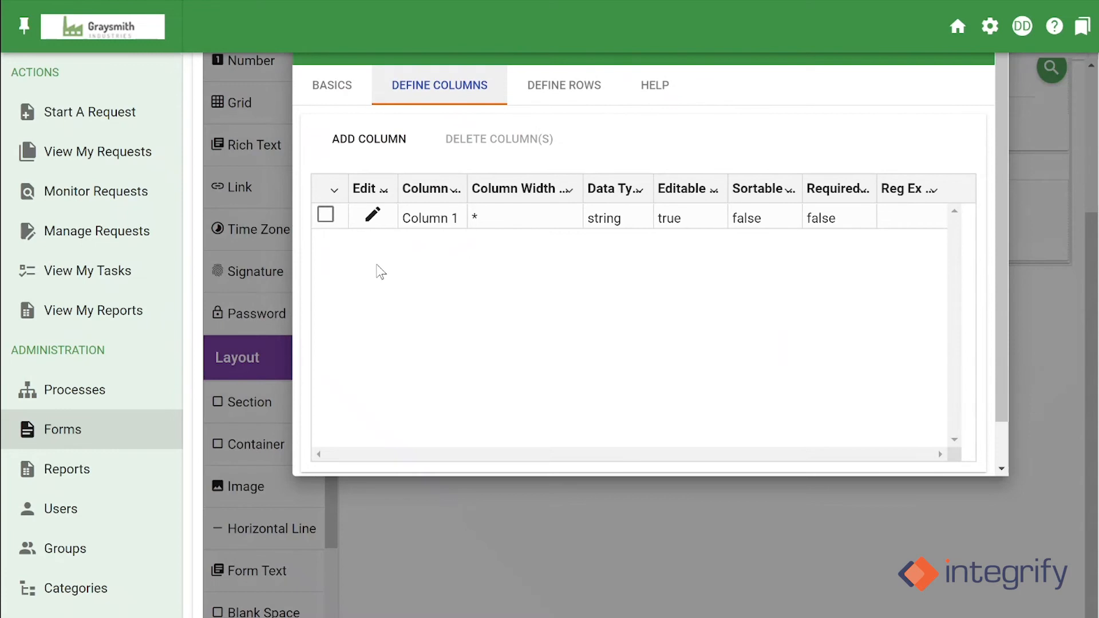
click(373, 146)
scroll(715, 343, down, 4)
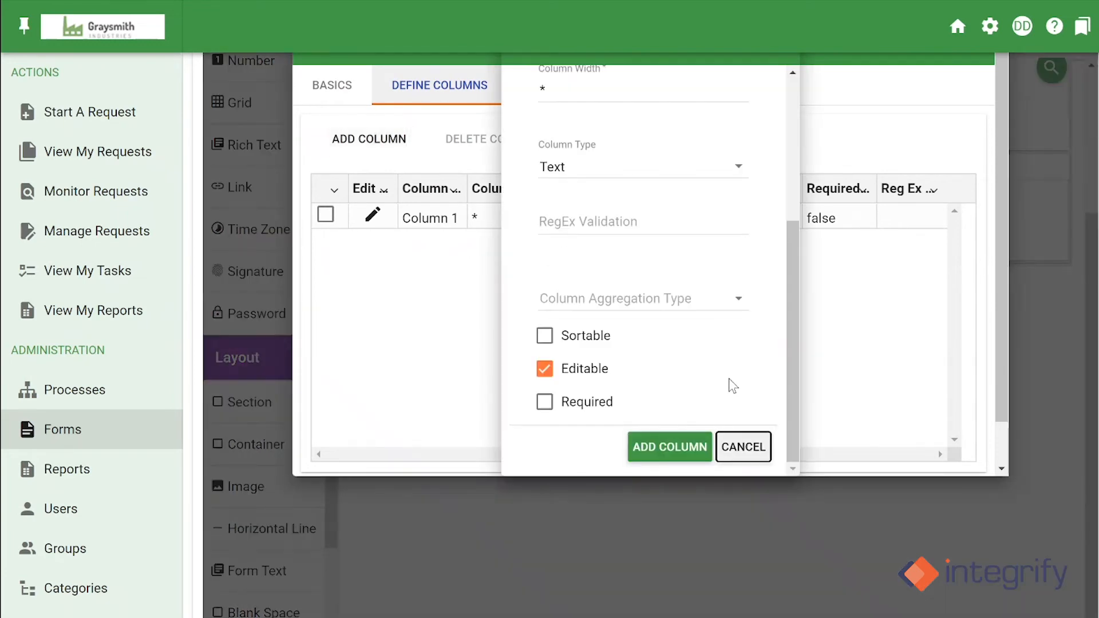
click(677, 446)
Step: Set the grid's specified rows to 2 and save the question
click(561, 93)
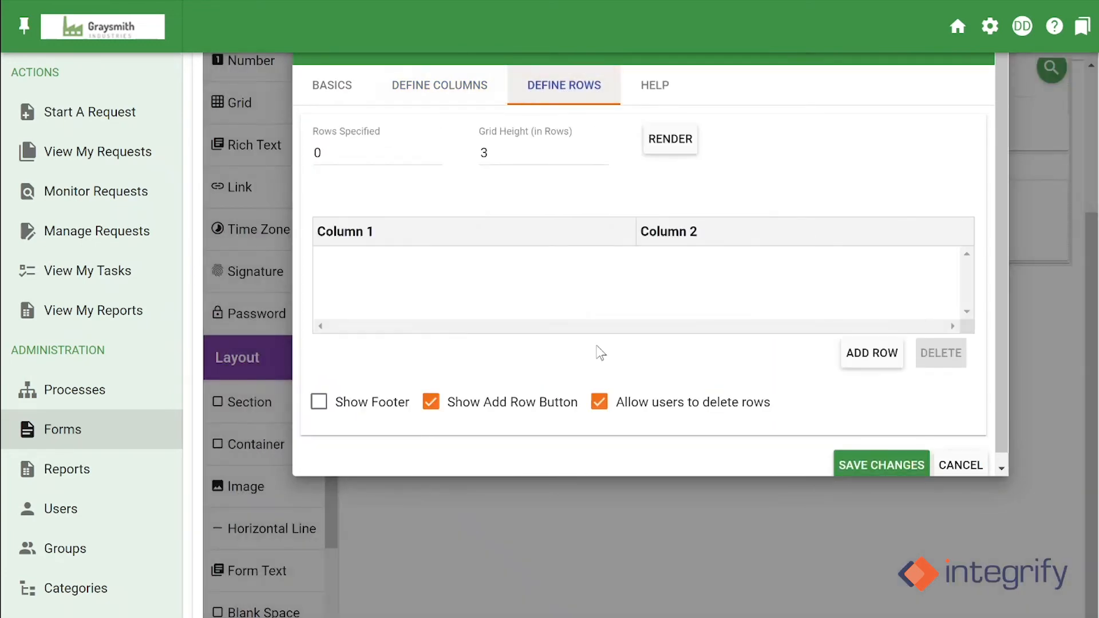
click(366, 153)
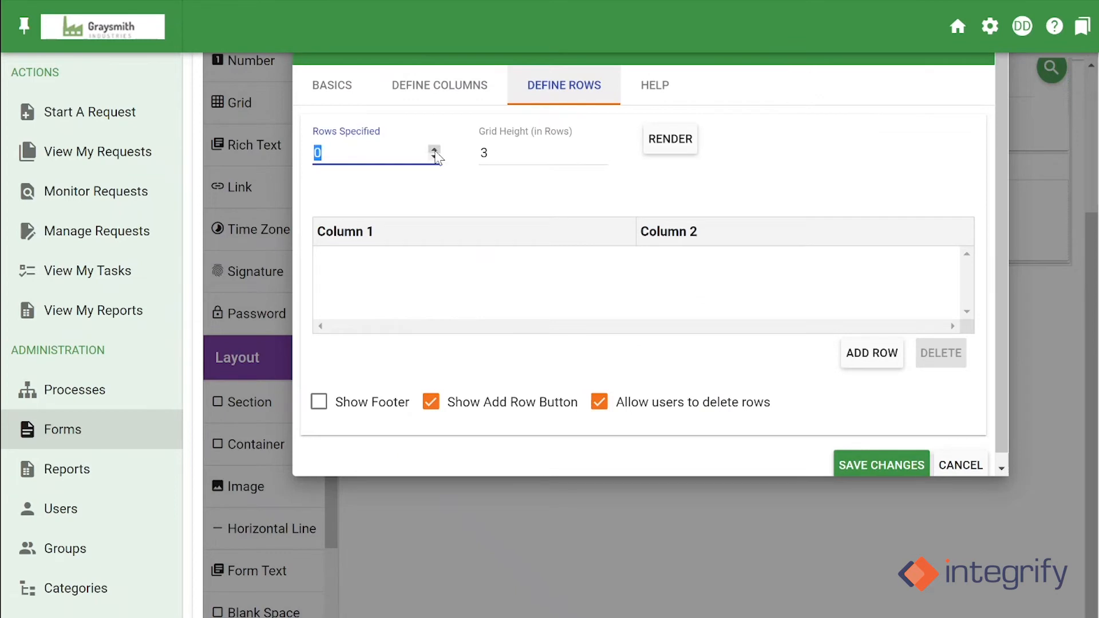
click(919, 467)
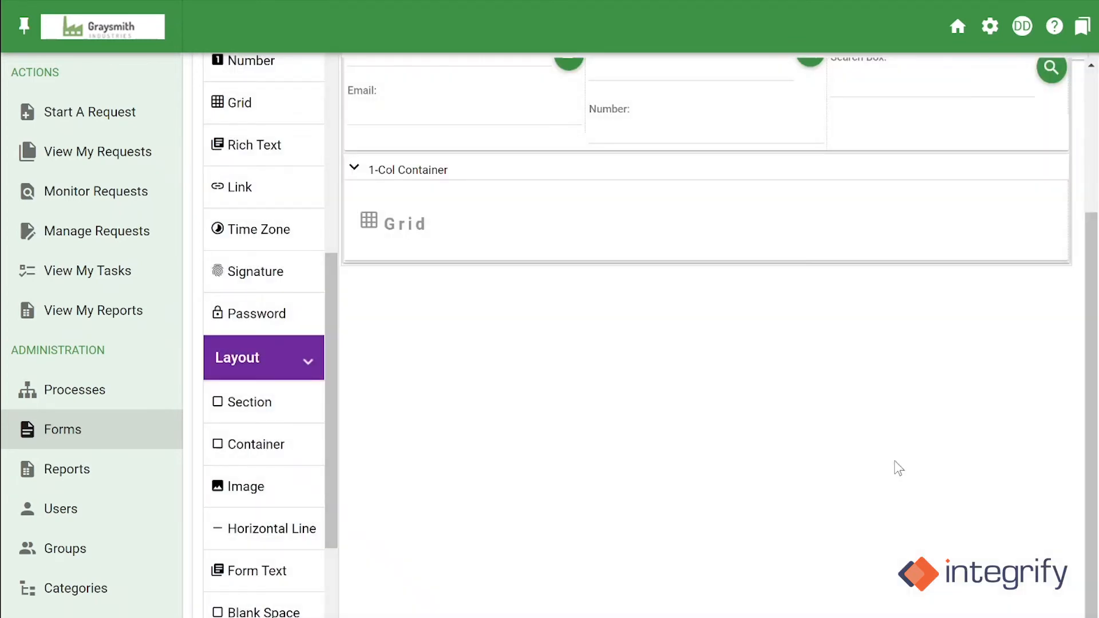
Step: Review the saved grid's column and row definitions, including the add-row and delete-row options, and close without changes
scroll(600, 363, up, 1)
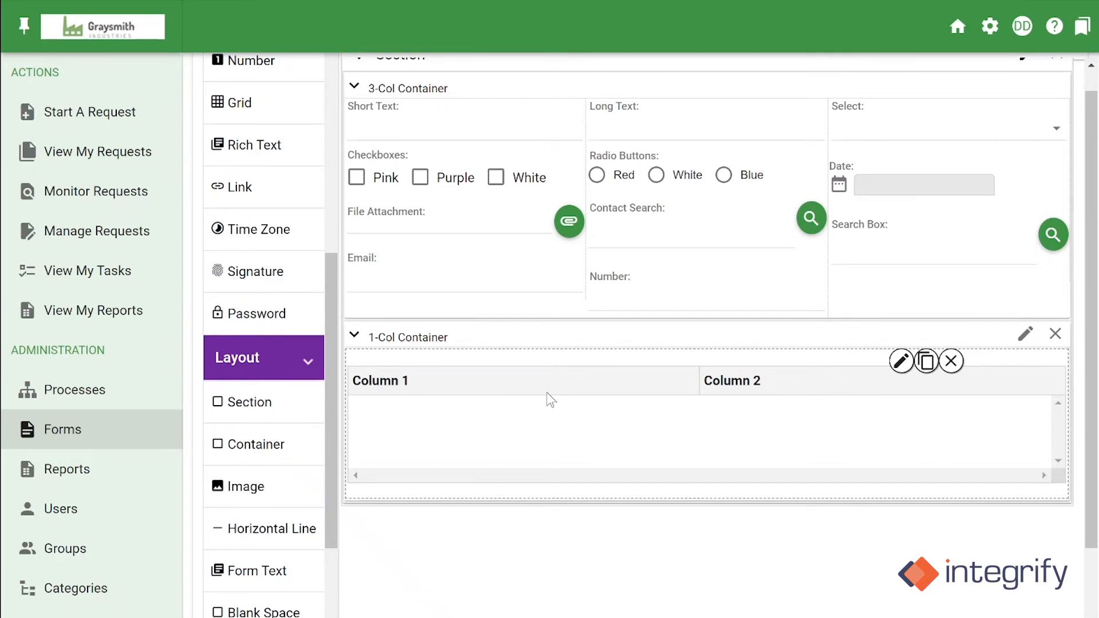
click(901, 361)
click(484, 136)
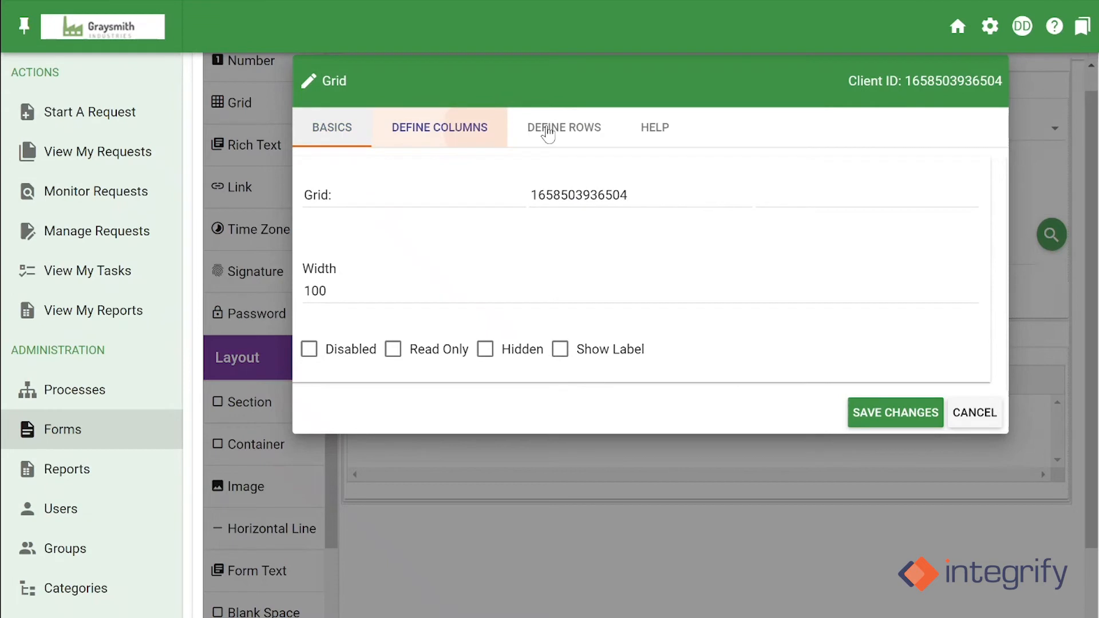
click(574, 96)
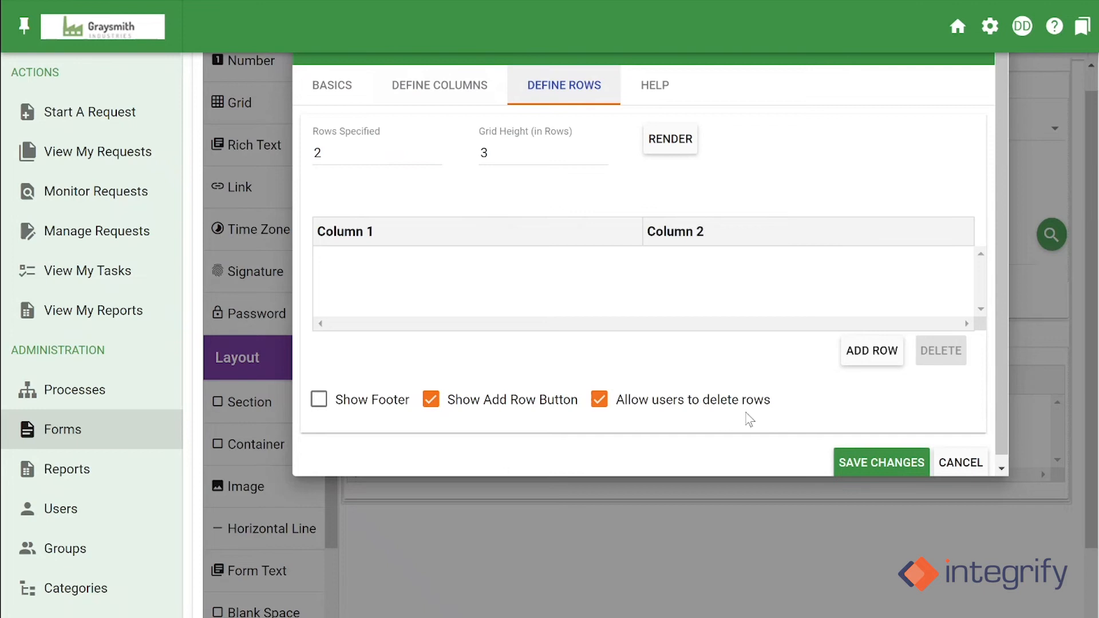
click(973, 468)
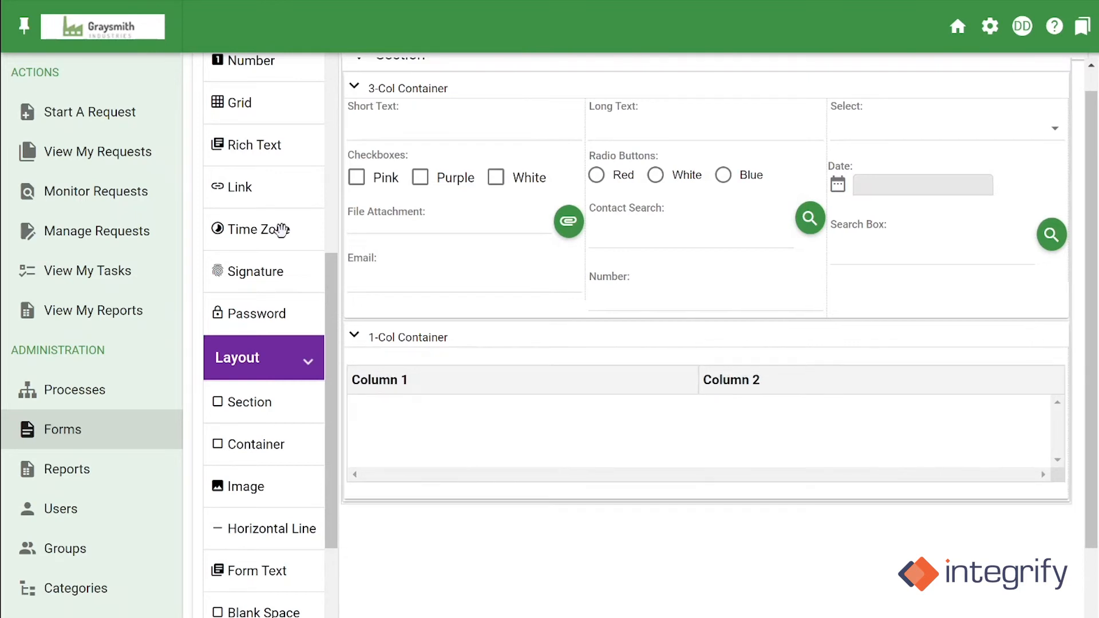
Step: Add a Rich Text question below the grid in the one-column container, keeping the default label
drag(255, 145, 509, 493)
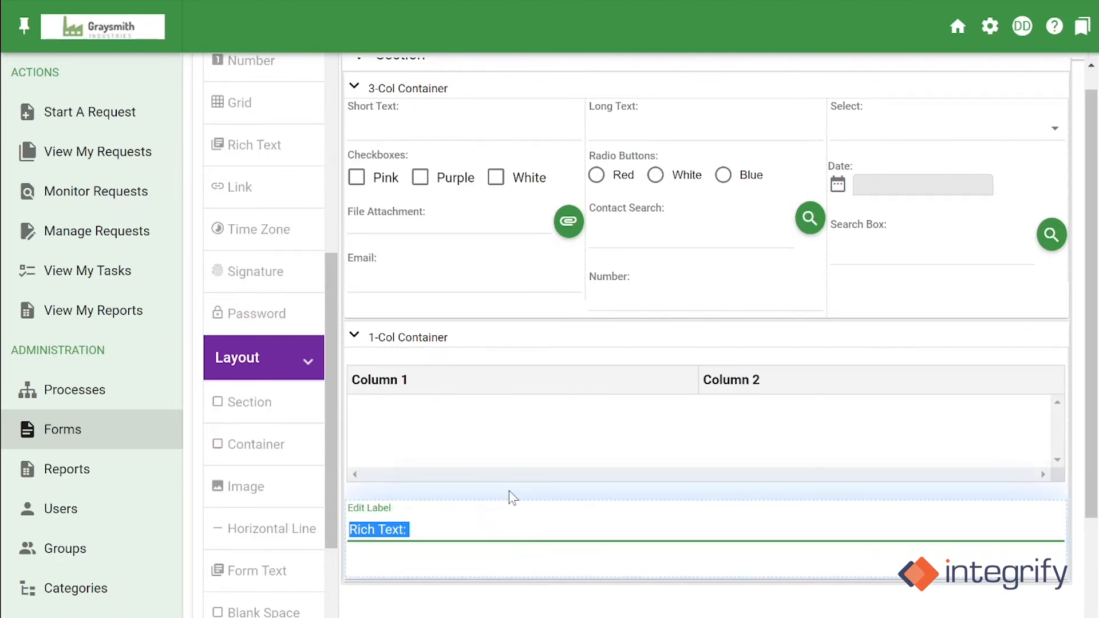
scroll(510, 491, down, 3)
click(510, 491)
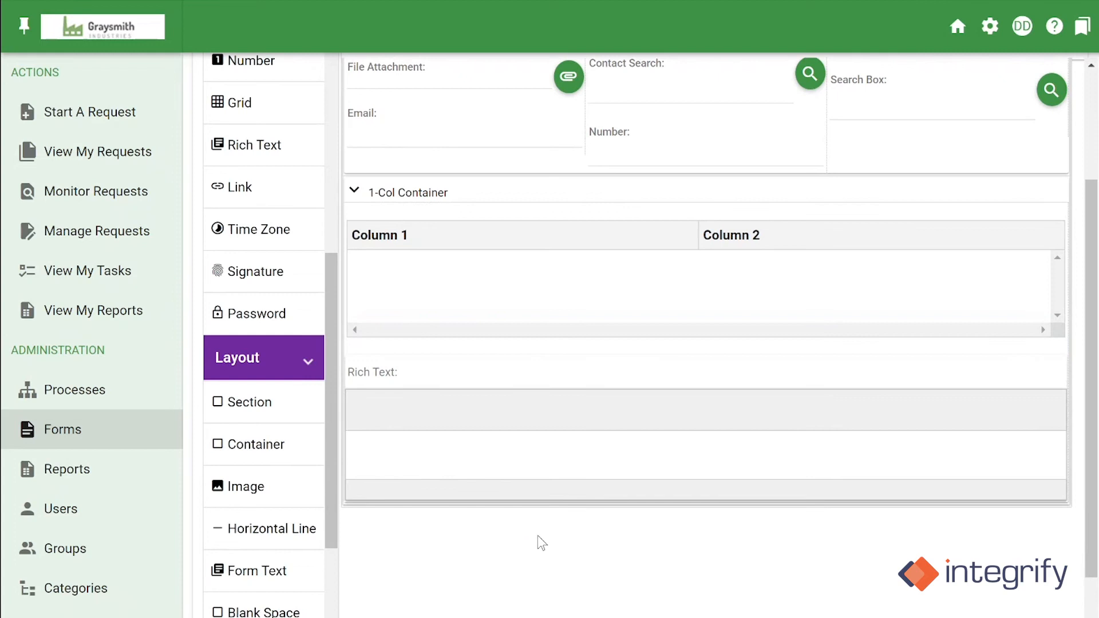
Step: Preview the form and check how the grid and the Rich Text editor are displayed
scroll(537, 527, down, 2)
scroll(624, 6, up, 10)
click(636, 130)
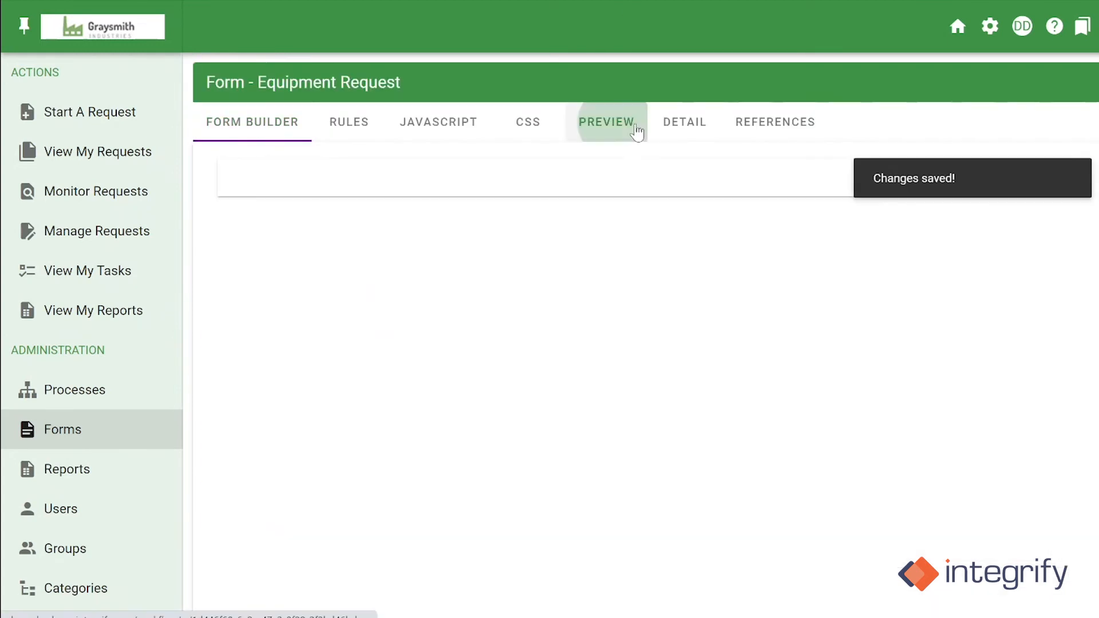
scroll(824, 418, down, 5)
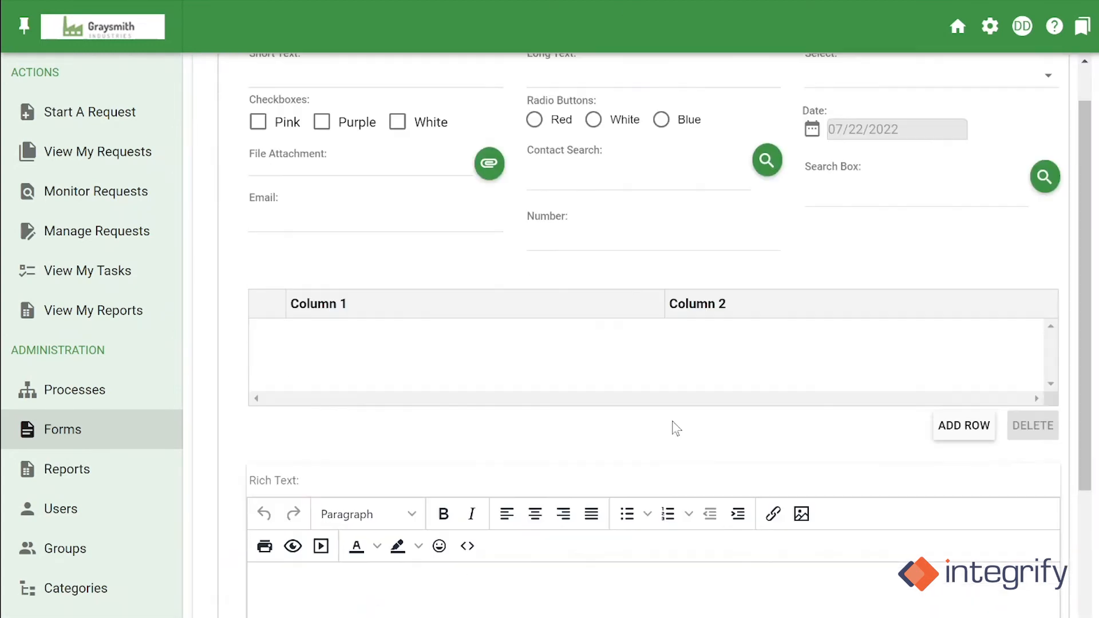
scroll(676, 429, down, 1)
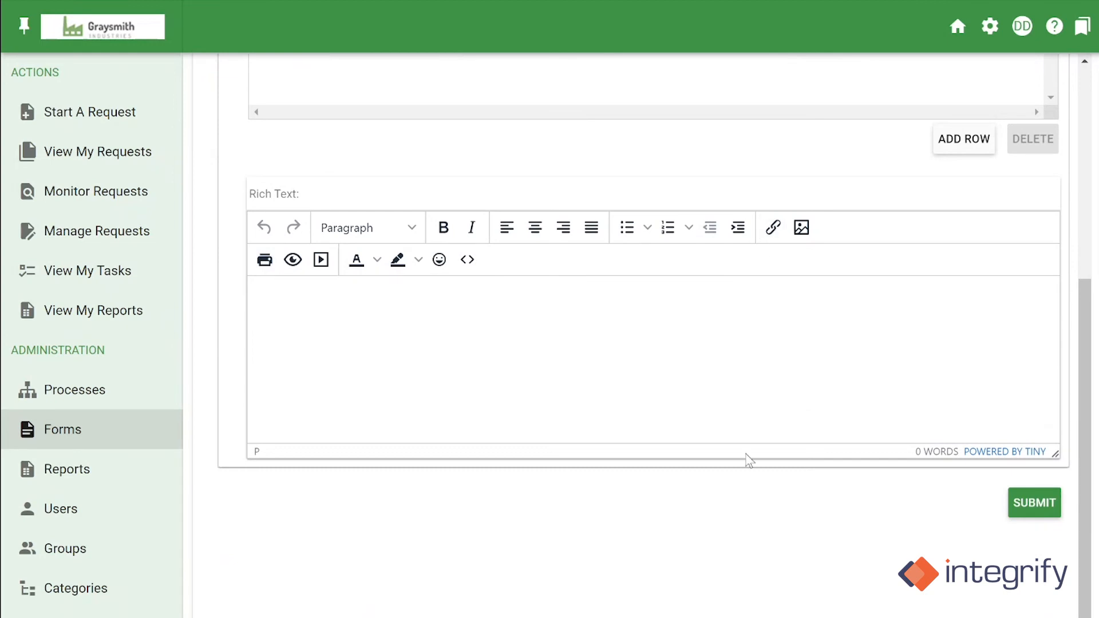
scroll(779, 505, up, 5)
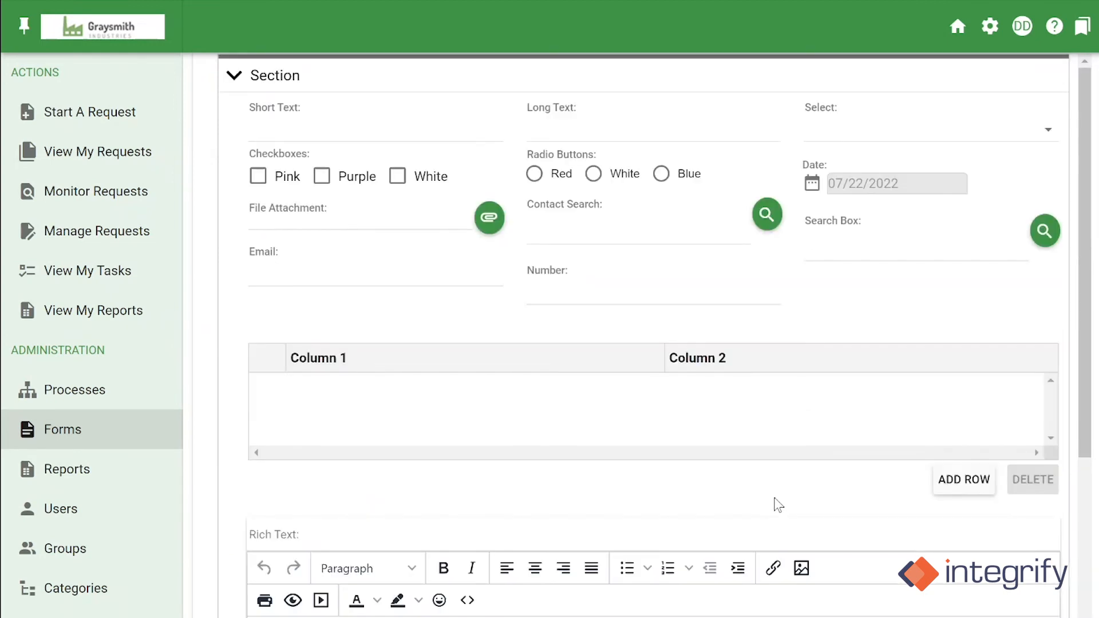
scroll(401, 258, up, 3)
Step: Return to the form builder and add Link and Time Zone questions below Rich Text with their default labels
click(289, 130)
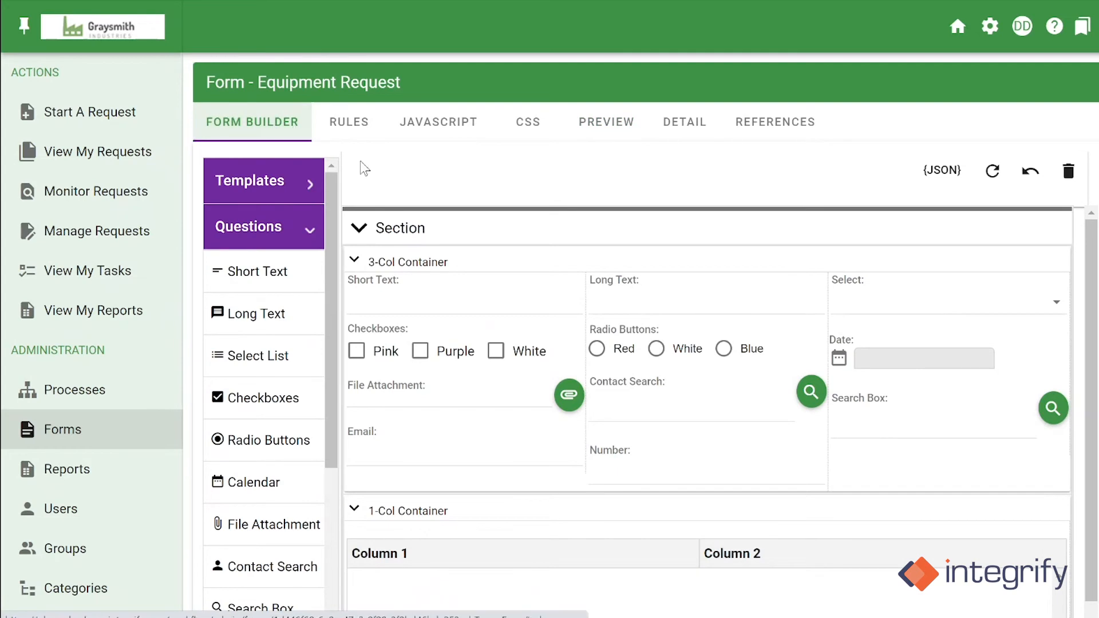
scroll(277, 363, down, 8)
drag(297, 360, 556, 369)
click(575, 479)
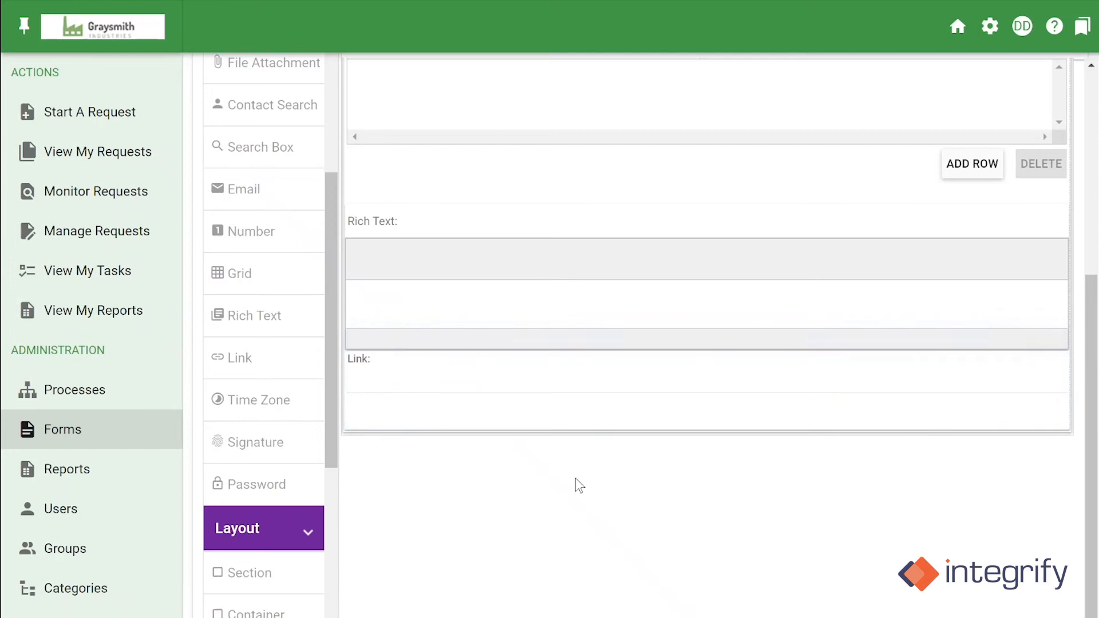
mouse_move(468, 410)
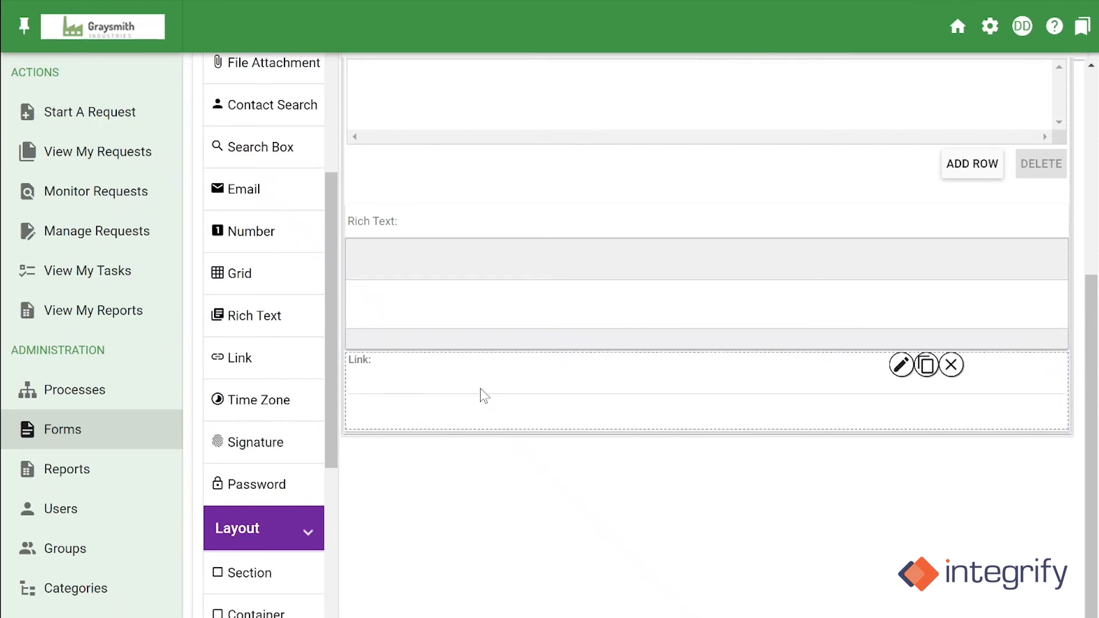
drag(259, 400, 485, 427)
click(572, 454)
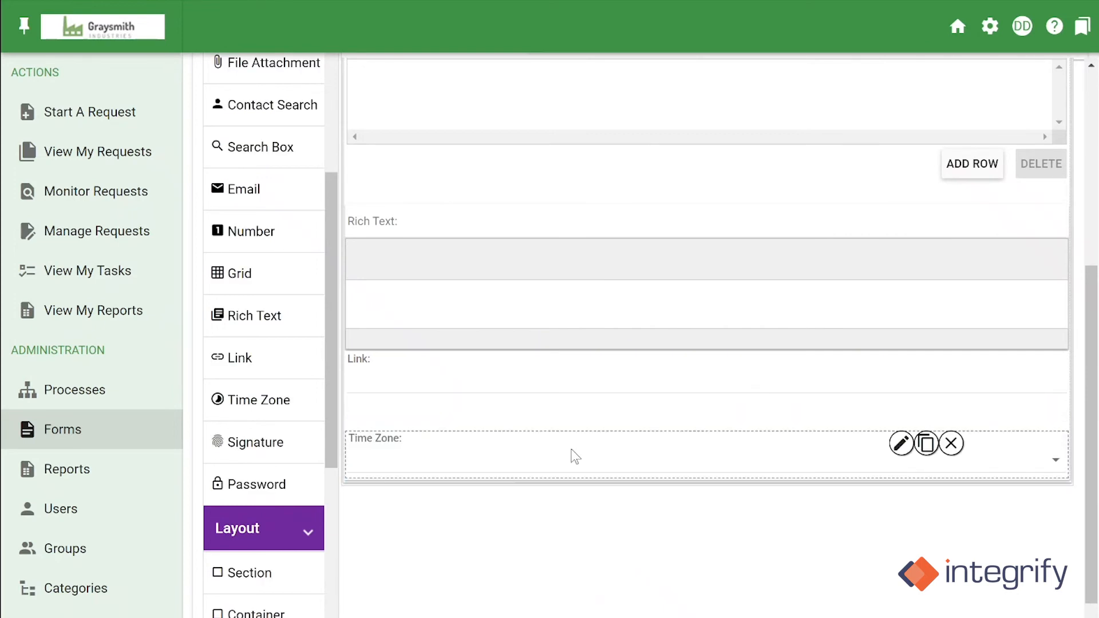
Step: Add a Password question below Time Zone and a Signature question beneath it, keeping the default labels
drag(284, 498, 462, 442)
click(469, 552)
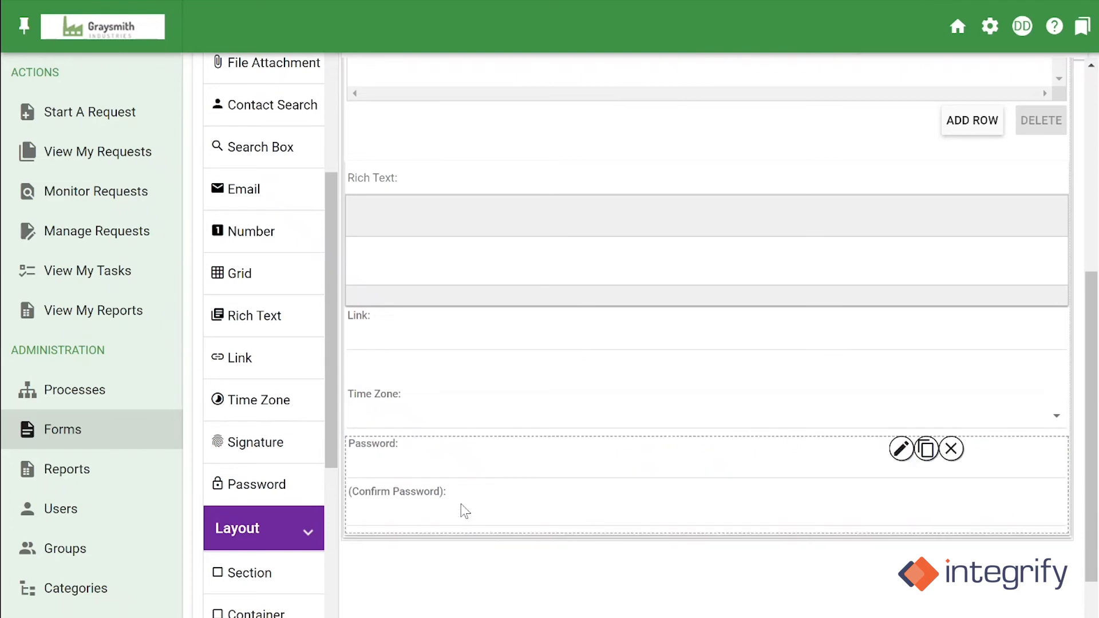
scroll(263, 343, down, 3)
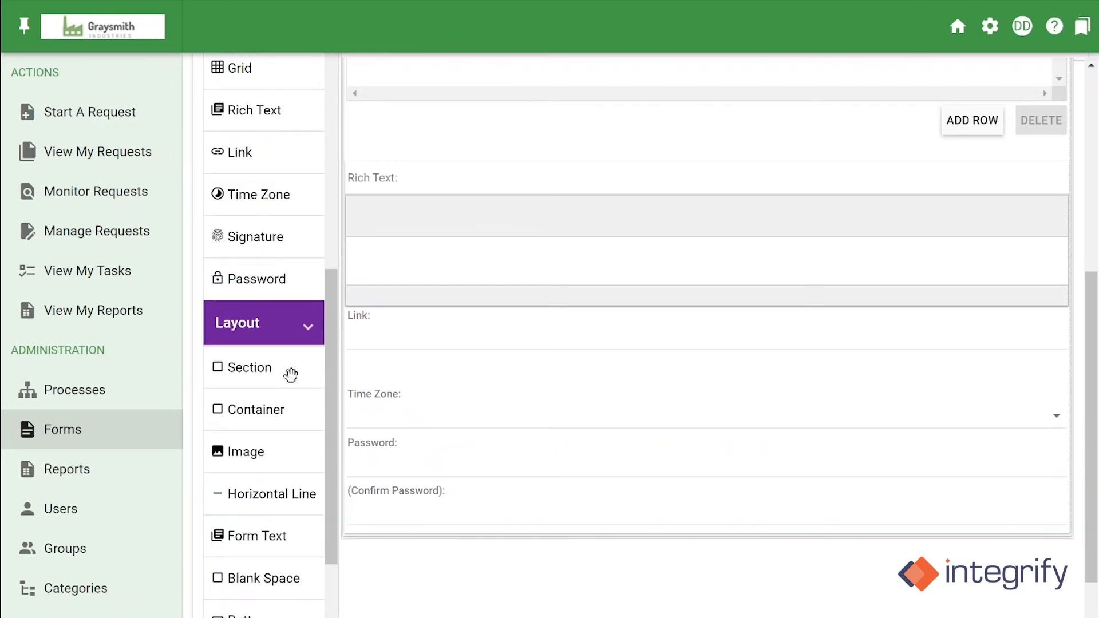
mouse_move(255, 236)
mouse_down()
mouse_move(487, 566)
mouse_move(481, 556)
mouse_up()
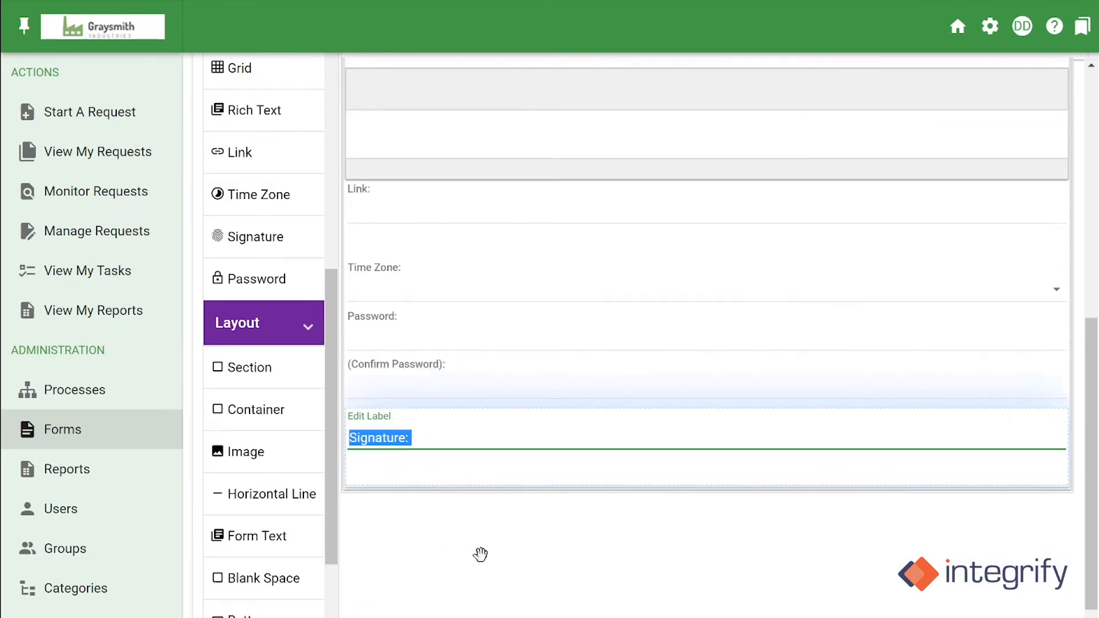
click(481, 556)
Step: Preview the form's Link, Time Zone, Password and Signature questions and draw a short stroke in the signature box
scroll(692, 518, up, 8)
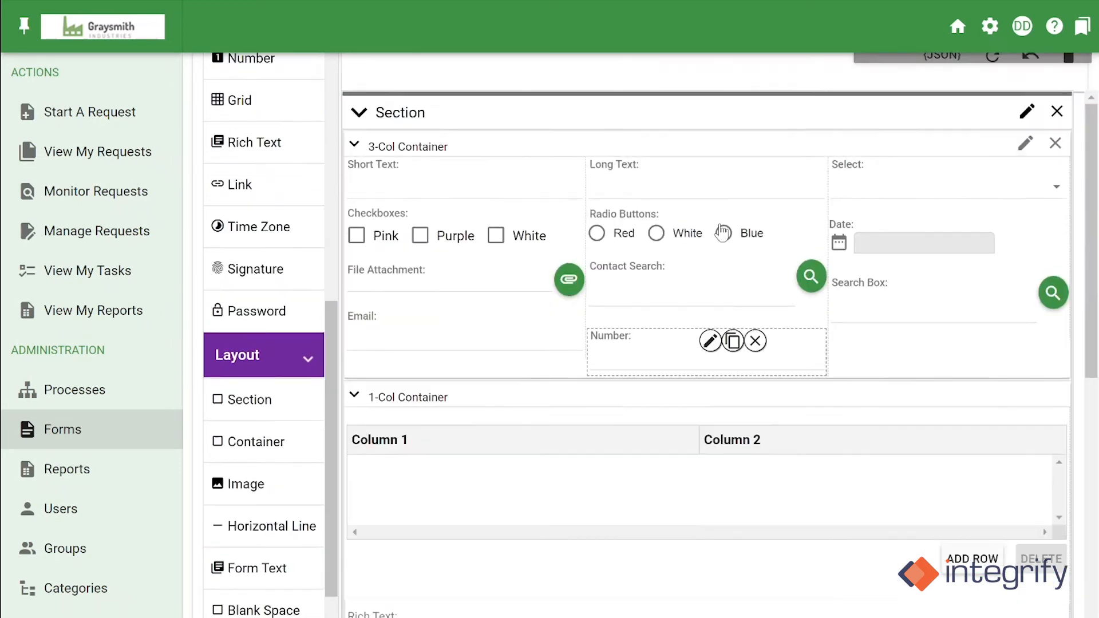
scroll(723, 232, up, 3)
click(607, 122)
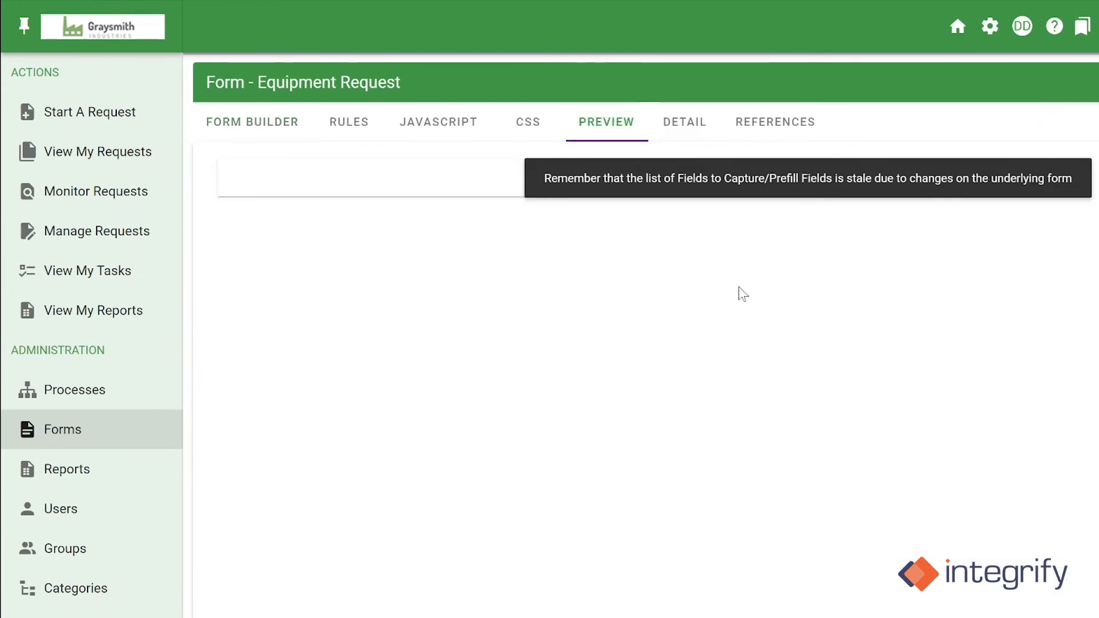
scroll(739, 295, down, 10)
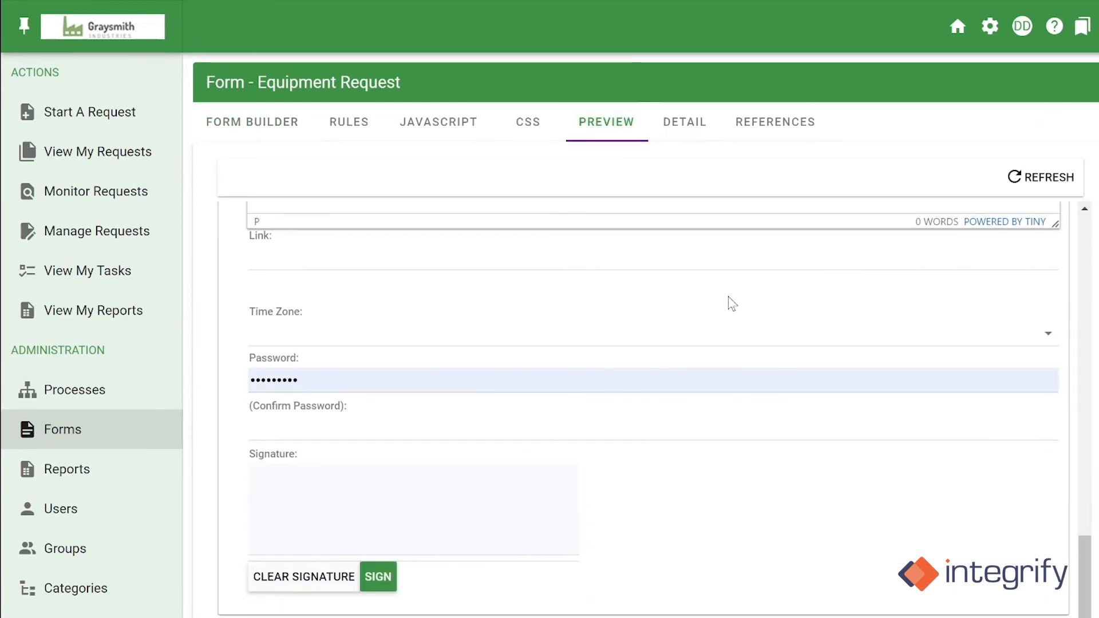
scroll(728, 296, down, 1)
drag(274, 500, 297, 487)
Step: Return to the form builder and add a new Section to the empty form
click(238, 119)
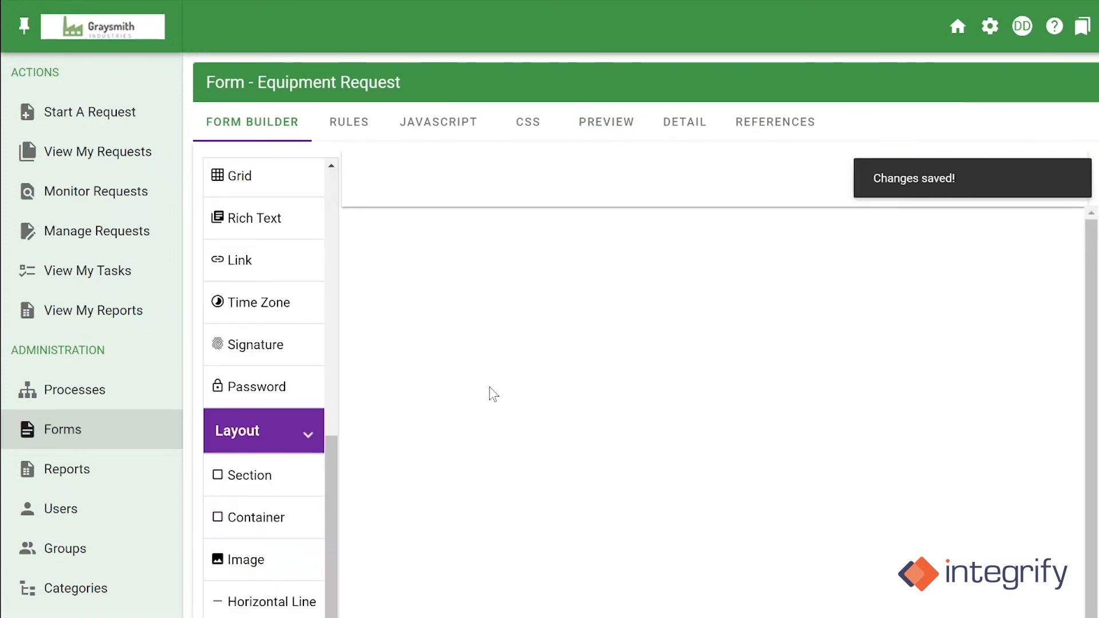
scroll(306, 420, down, 2)
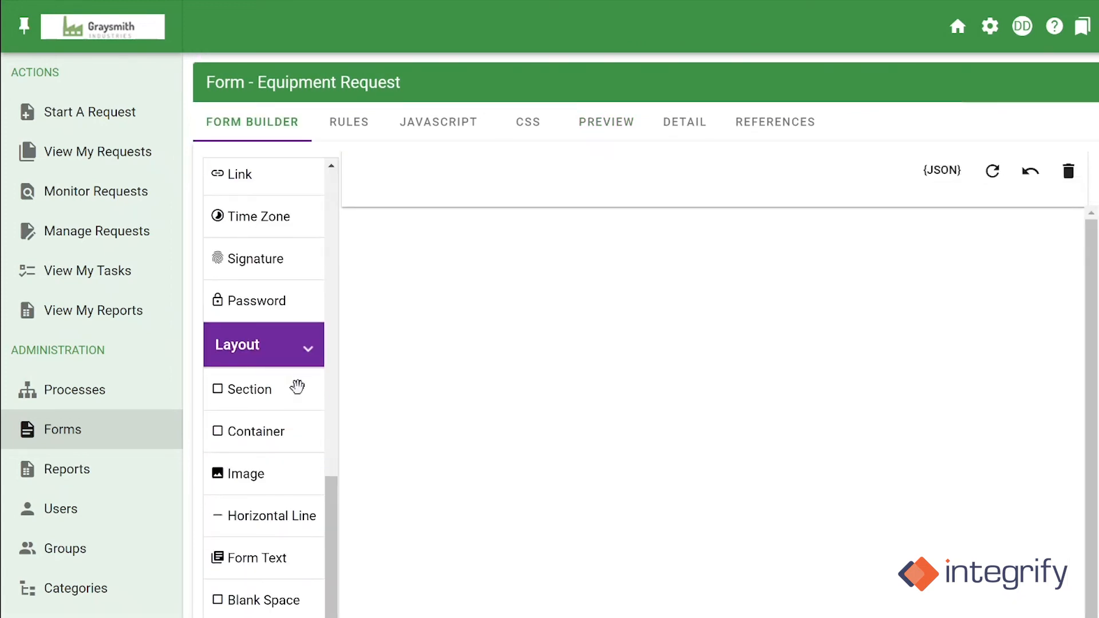
drag(297, 387, 463, 228)
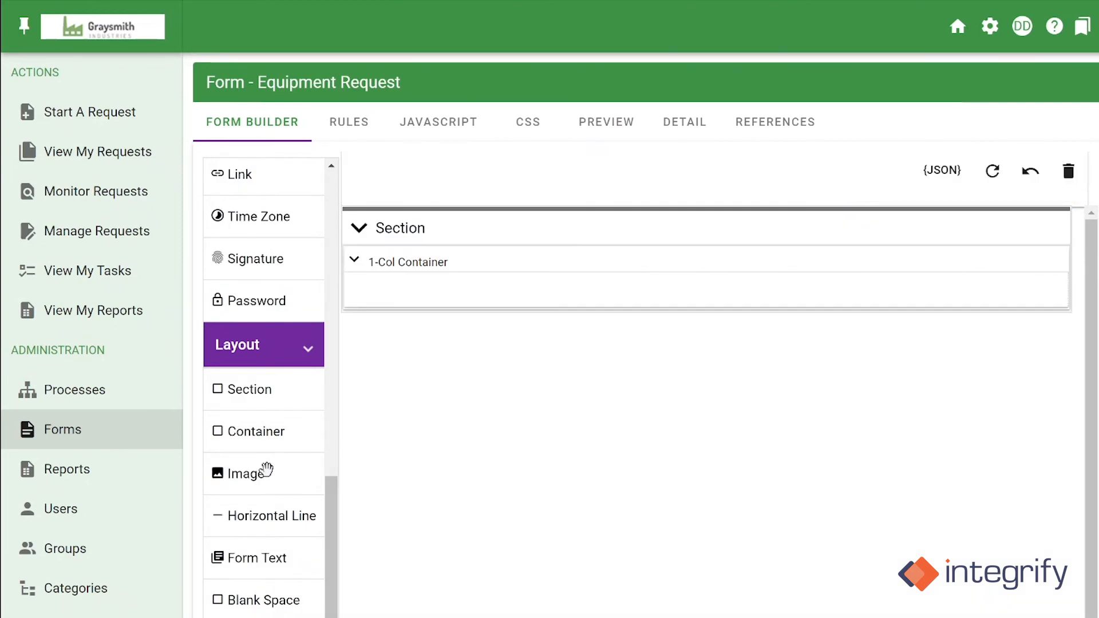
Step: Add an Image element to the section's one-column container and save its default settings
drag(258, 481, 427, 296)
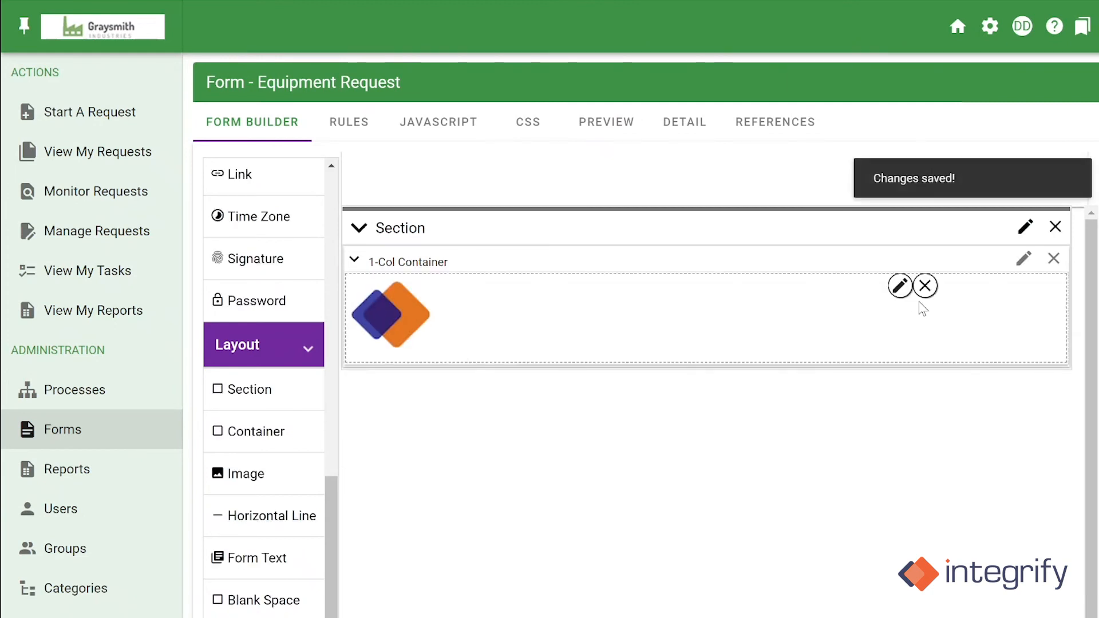
click(910, 293)
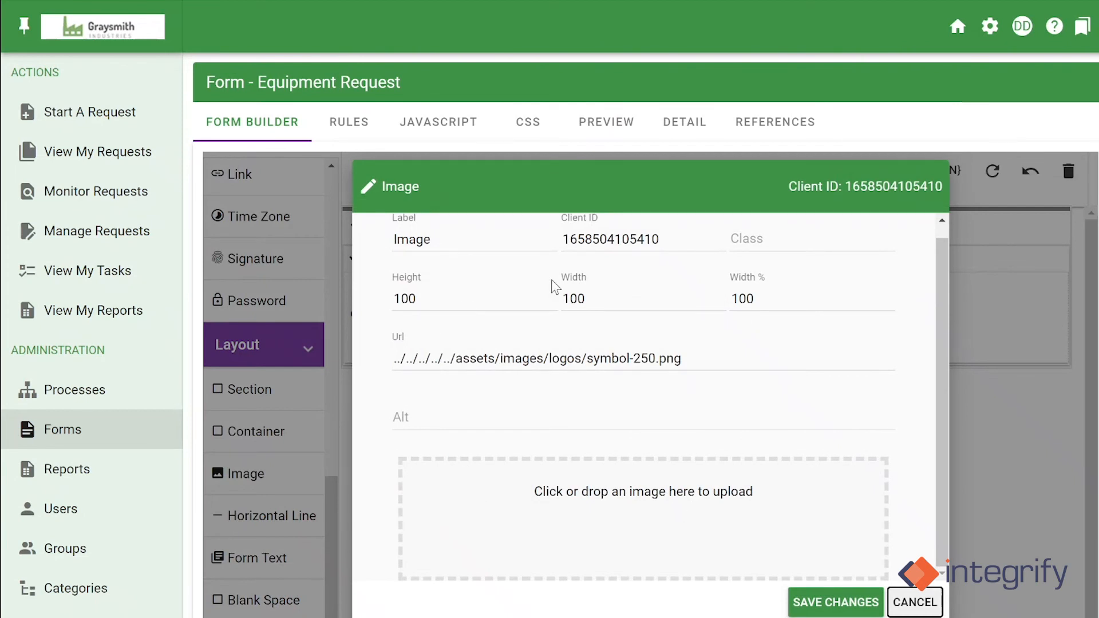
click(848, 596)
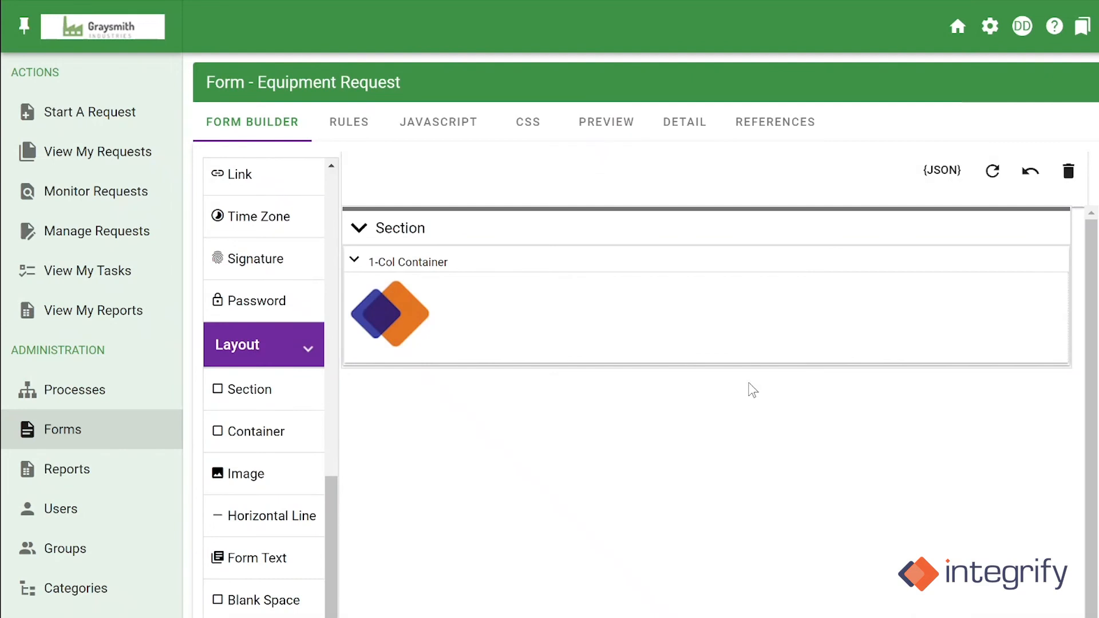
Step: Add a Horizontal Line below the image and a Time Zone question beneath the line, keeping the default label
scroll(335, 504, down, 2)
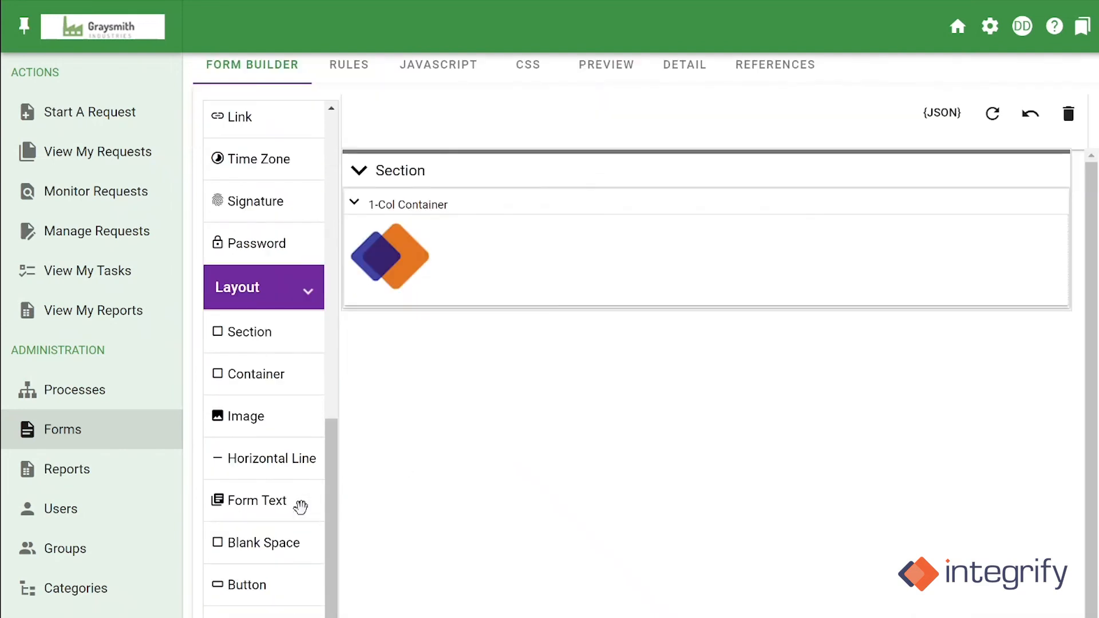
drag(235, 447, 498, 282)
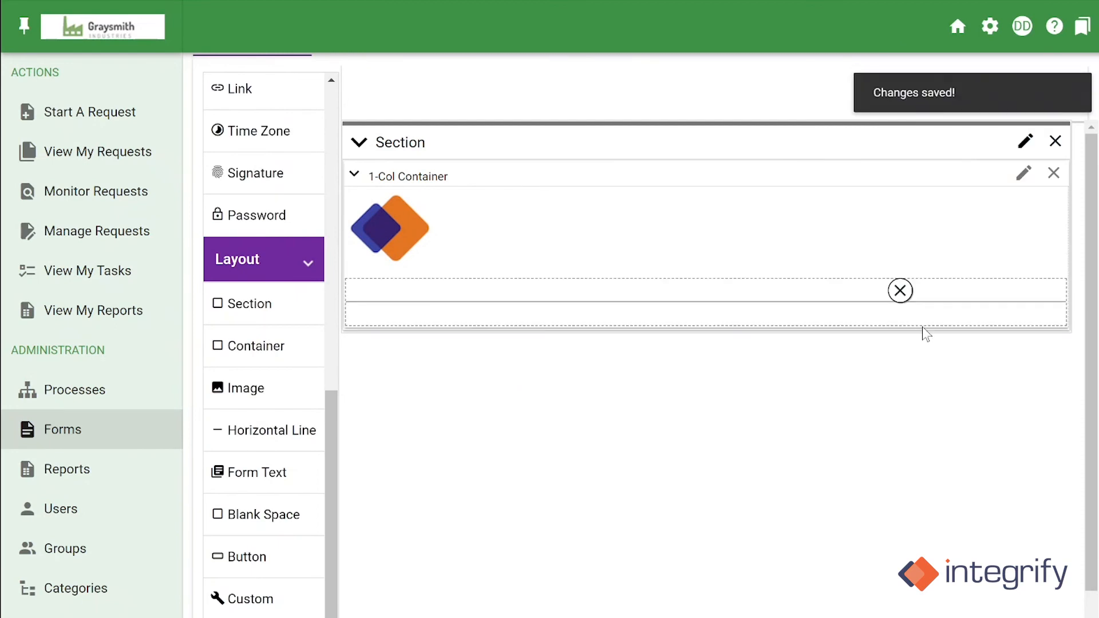
scroll(546, 362, up, 1)
scroll(546, 362, up, 1)
drag(252, 217, 440, 449)
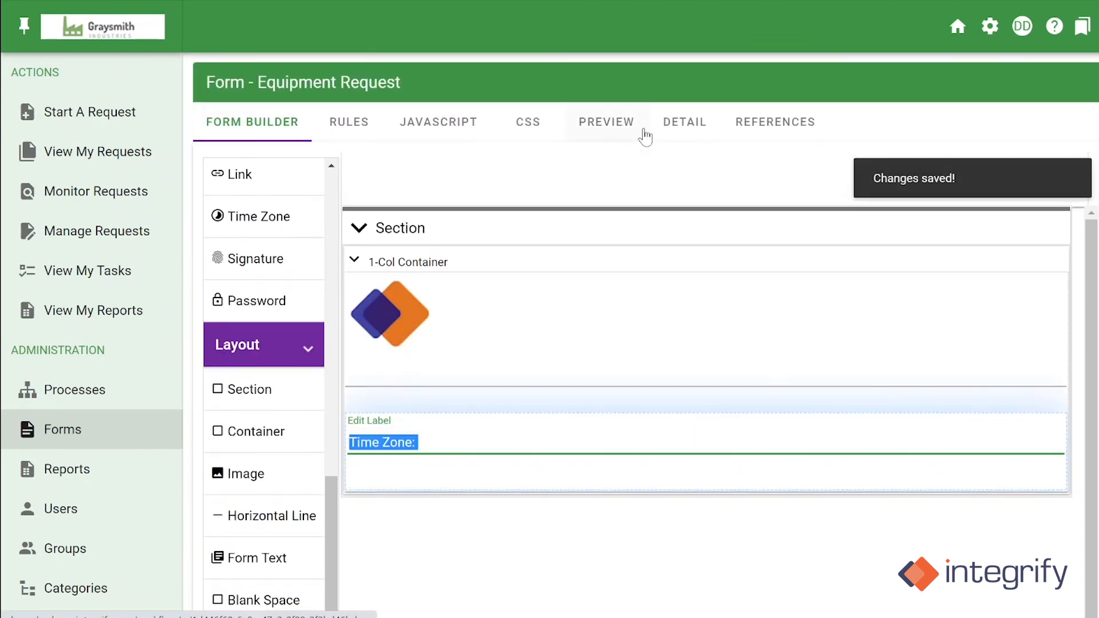
Step: Preview the form with its image, horizontal line and Time Zone question
click(635, 128)
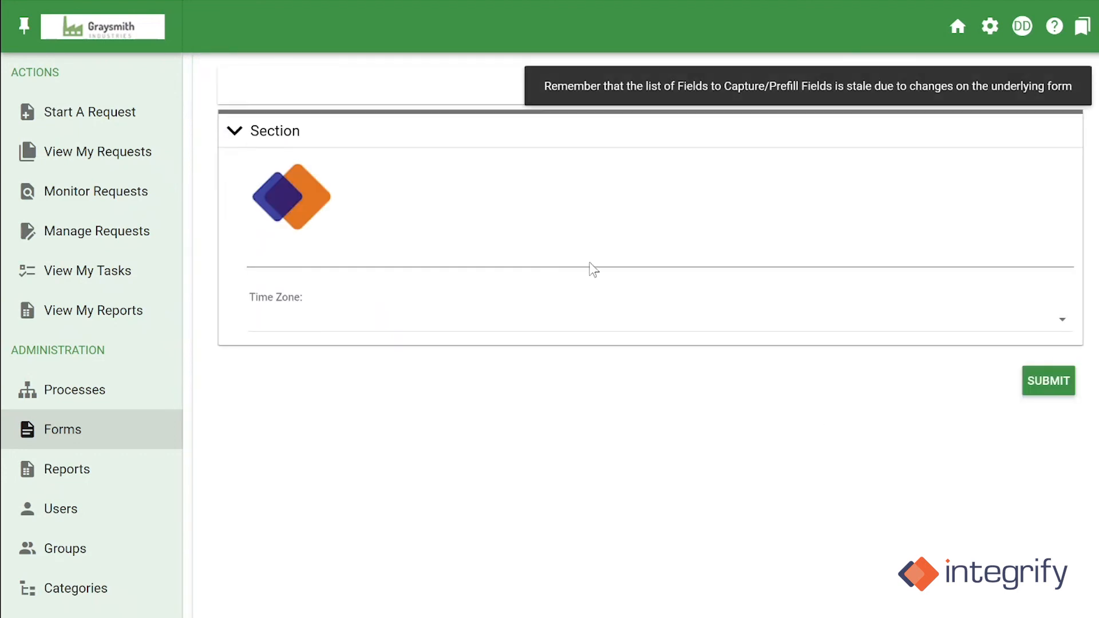
scroll(491, 179, up, 2)
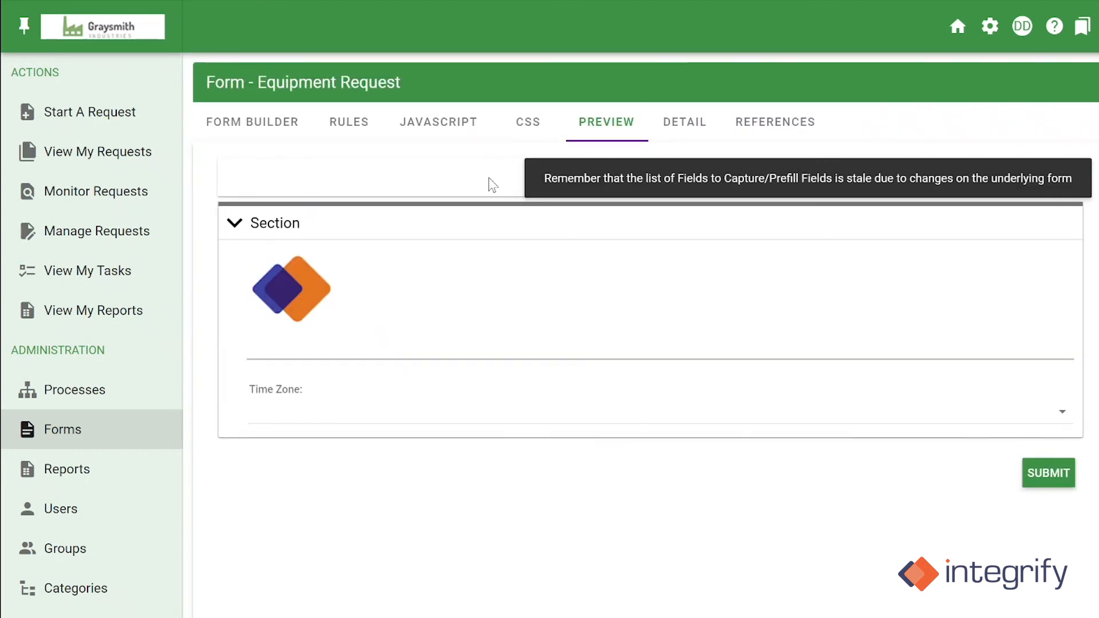
Step: Return to the form builder, add a Form Text element below the horizontal line and enter "Form Builder Training" as its content
click(274, 123)
drag(265, 500, 457, 118)
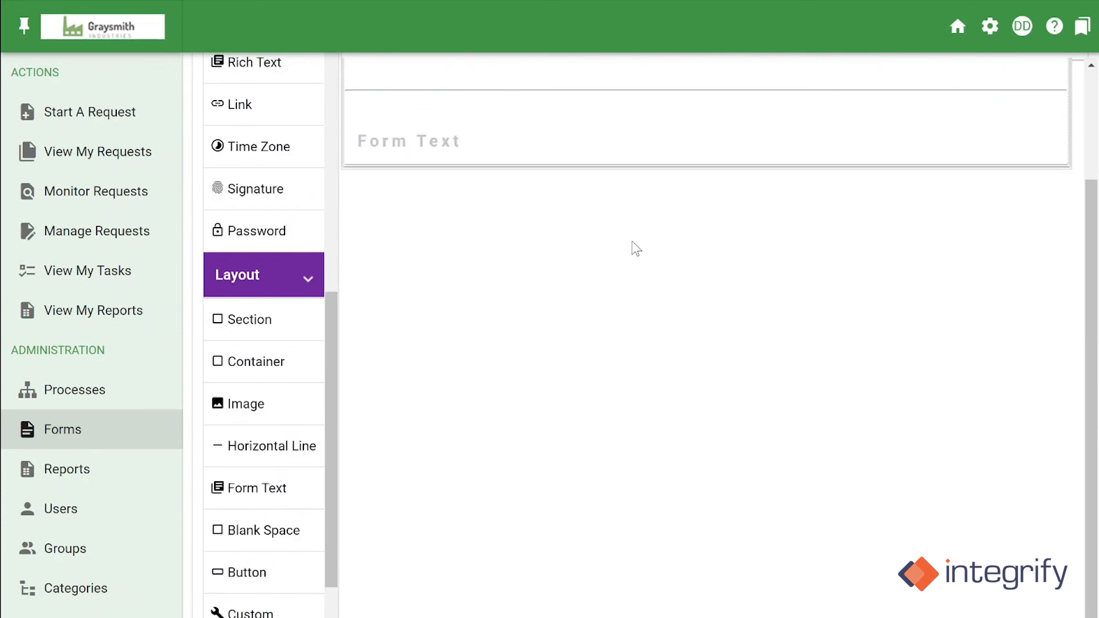
click(897, 284)
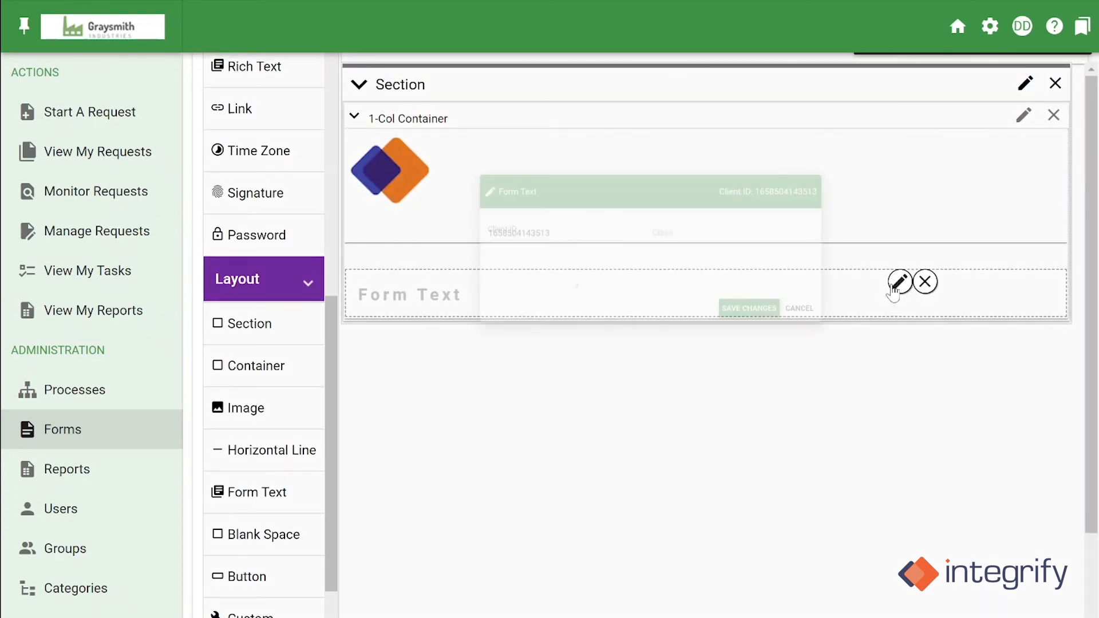
scroll(488, 277, up, 3)
click(509, 481)
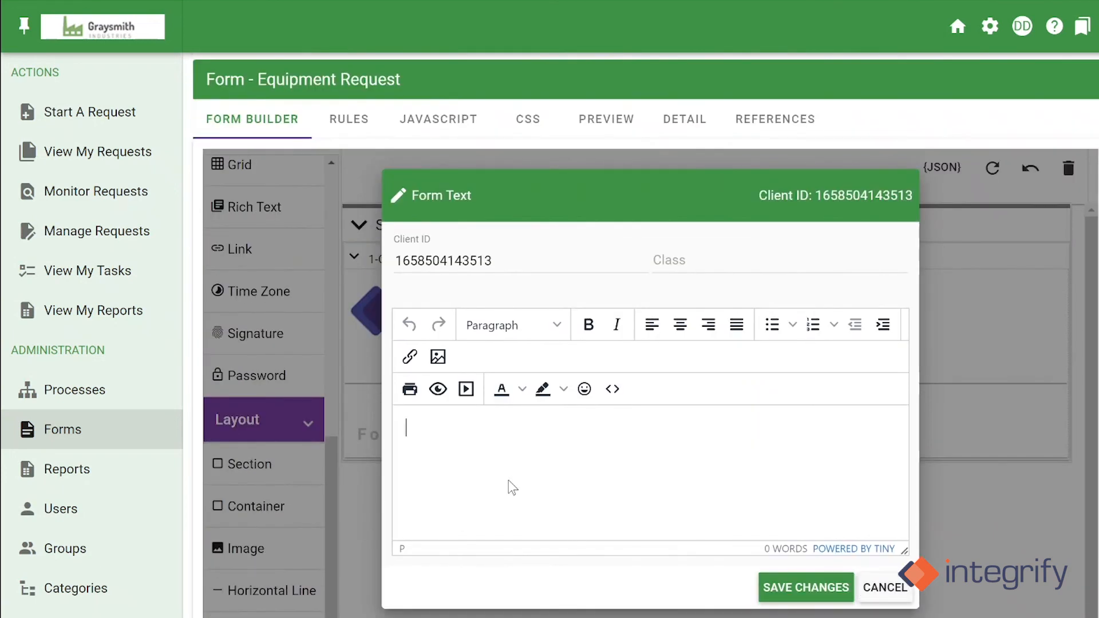
text(Form bu)
key(BackSpace)
key(BackSpace)
text(Builder tT)
key(BackSpace)
key(BackSpace)
text(Training)
Step: Format the "Form Builder Training" text as a red, centred heading and save the changes
key(ctrl+a)
click(563, 388)
triple_click(485, 437)
click(568, 437)
triple_click(445, 432)
click(522, 389)
click(576, 515)
click(512, 325)
mouse_move(491, 356)
click(630, 388)
click(680, 325)
click(810, 590)
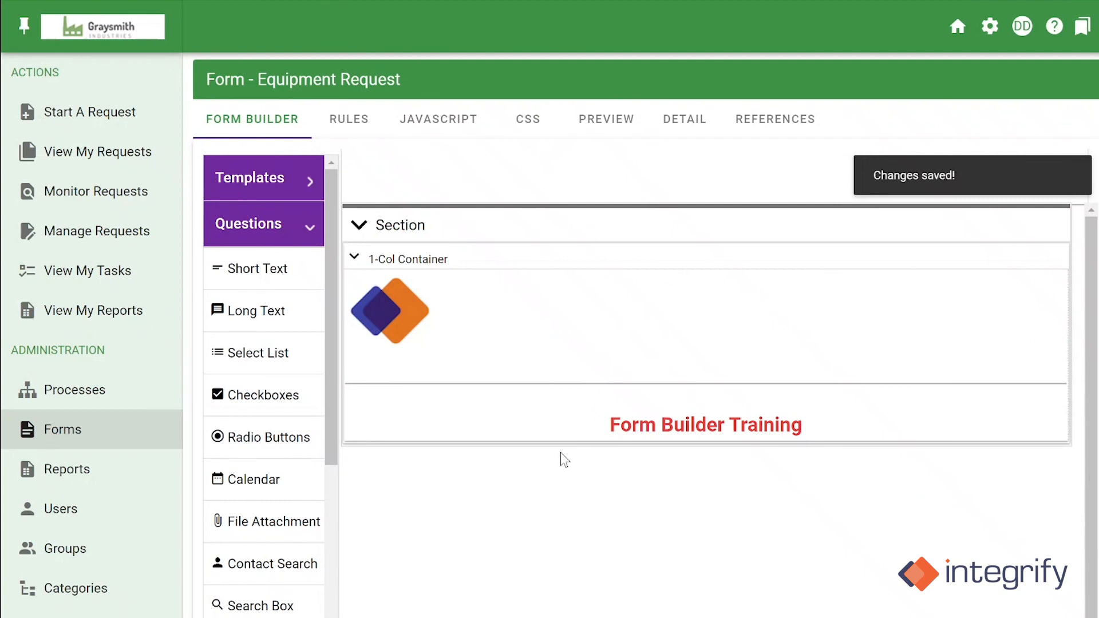
Step: Preview the form to check the image, horizontal line and formatted form text
click(641, 123)
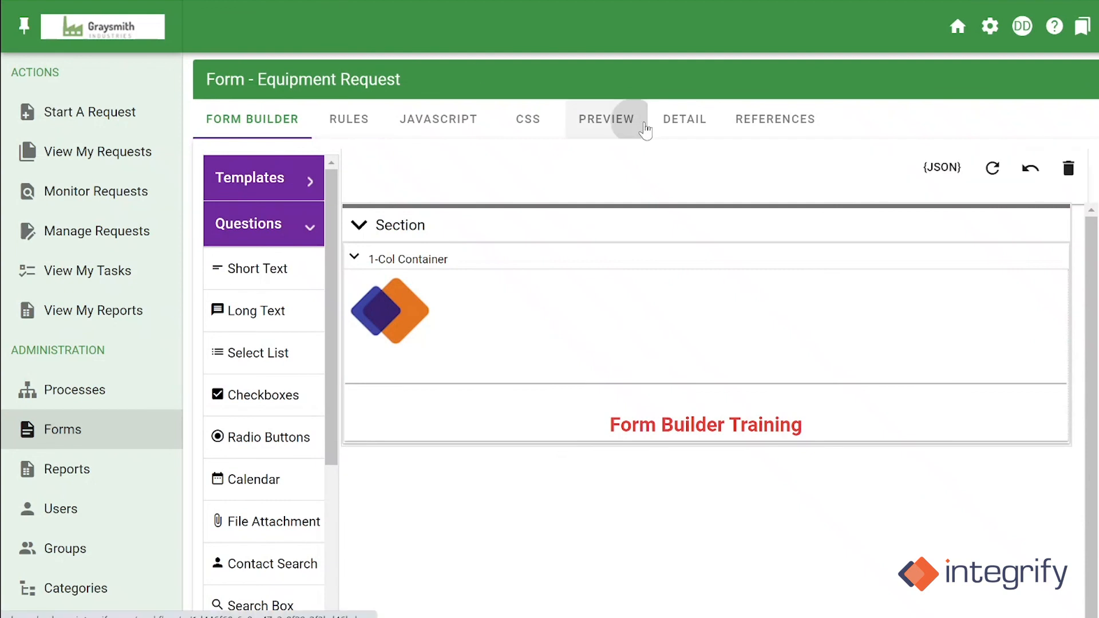
scroll(736, 451, down, 2)
scroll(716, 451, up, 2)
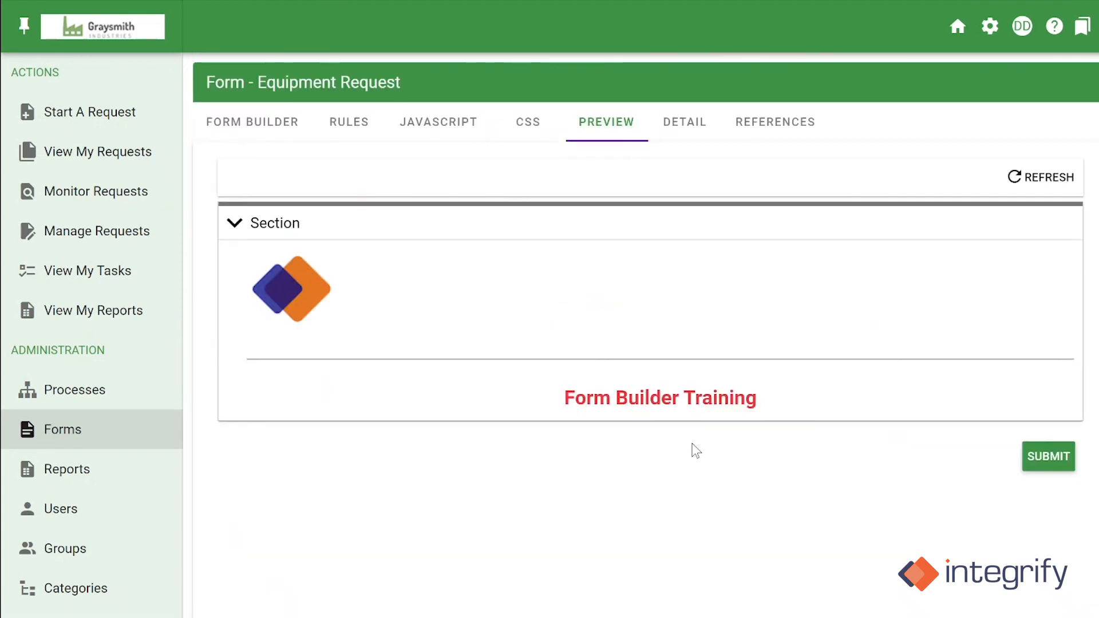
Step: Return to the form builder and add Blank Space, Button and Custom elements, in that order, below the form text
click(246, 122)
scroll(281, 447, down, 4)
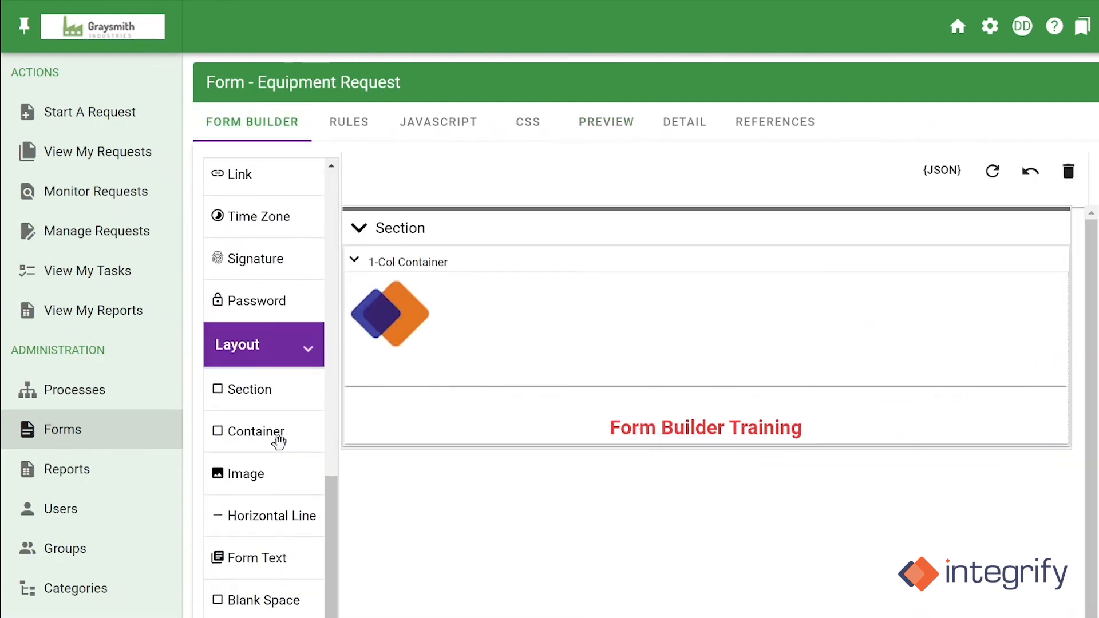
drag(251, 470, 467, 346)
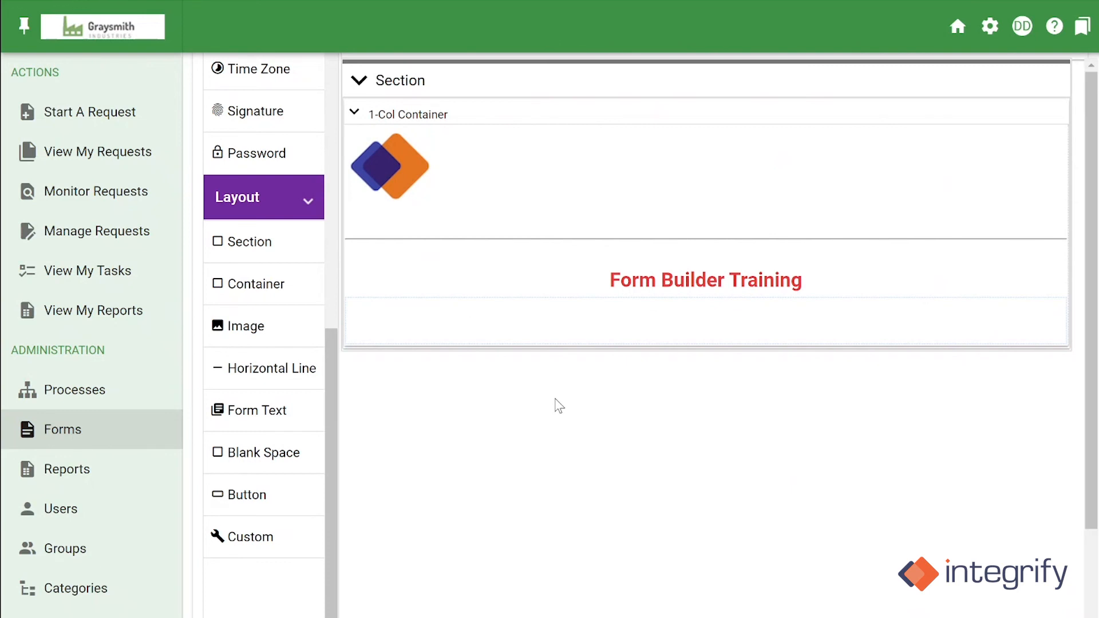
drag(224, 495, 631, 352)
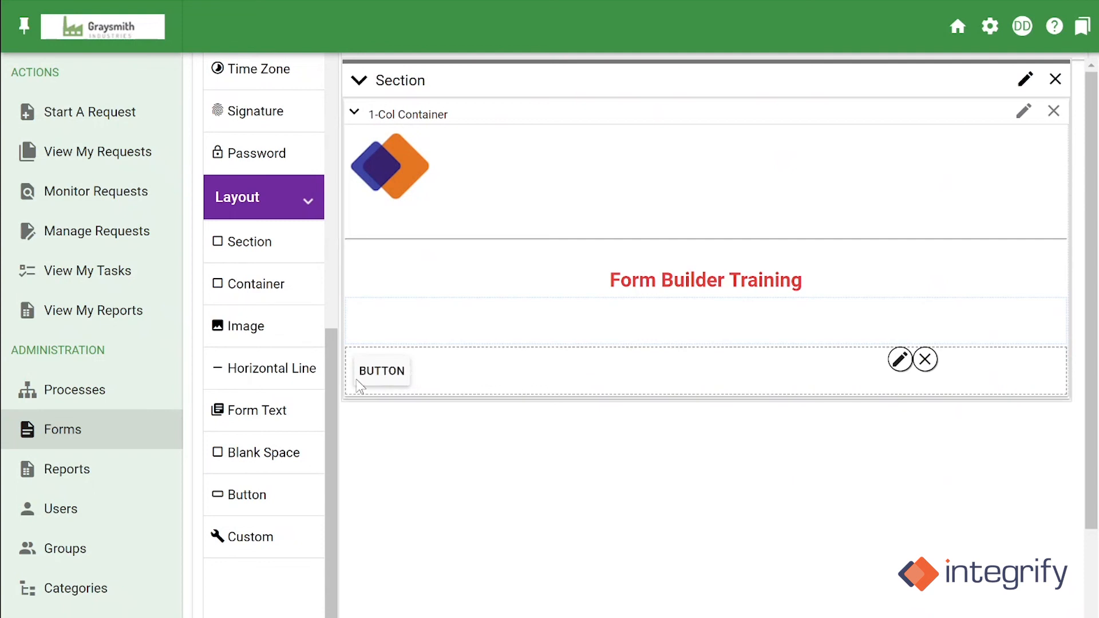
drag(221, 541, 546, 394)
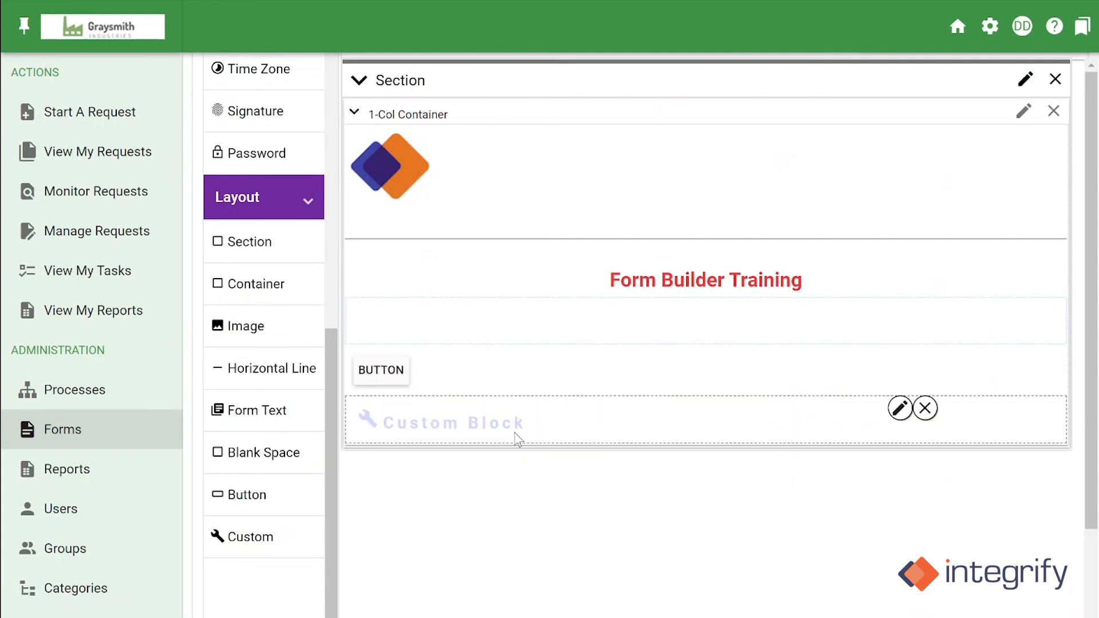